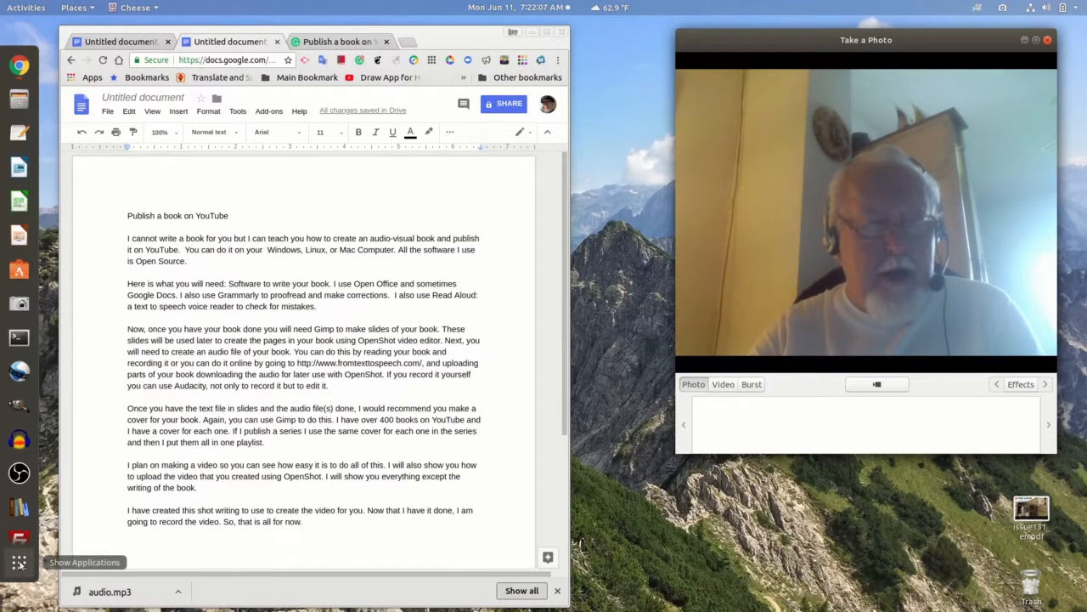
- Play part of "Publish a audio visual book on youtube.mp4" from the Documents/OpenShot folder, pause it and close the player
left_click(19, 98)
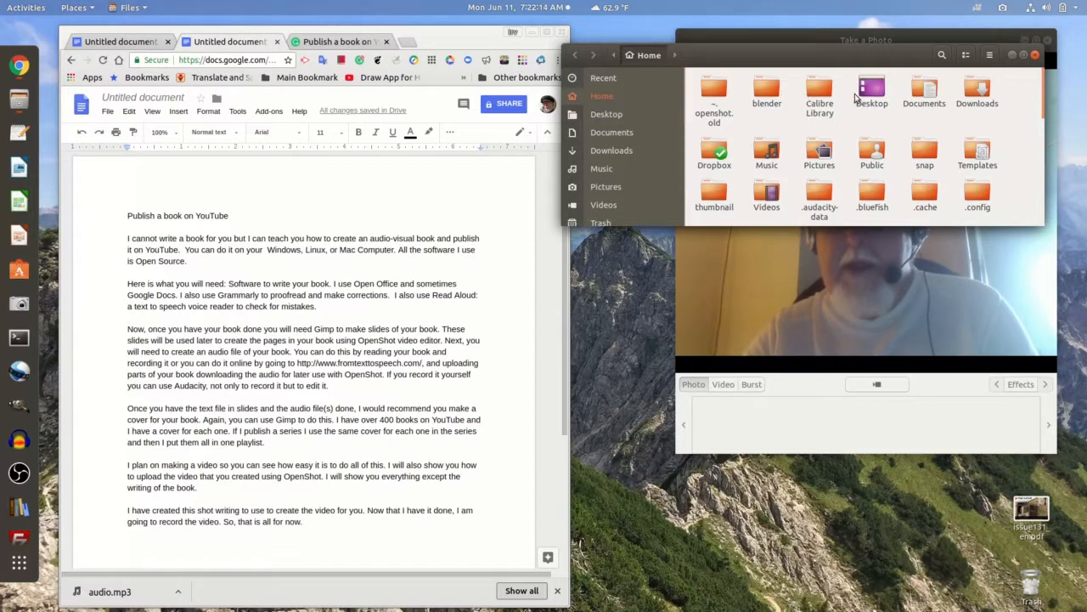
left_click(932, 91)
double_click(932, 91)
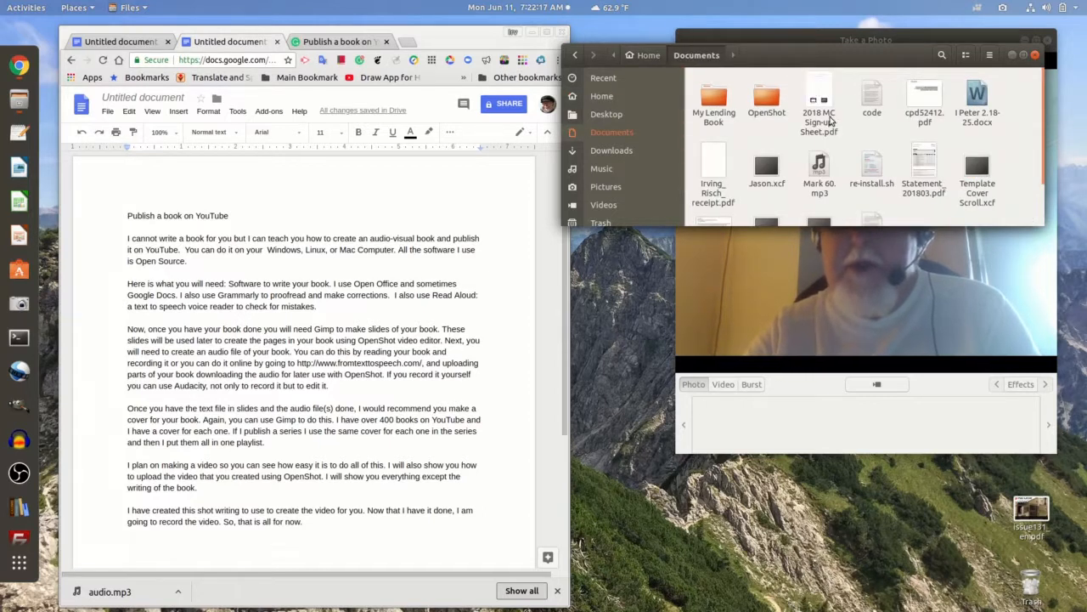
left_click(769, 98)
double_click(772, 102)
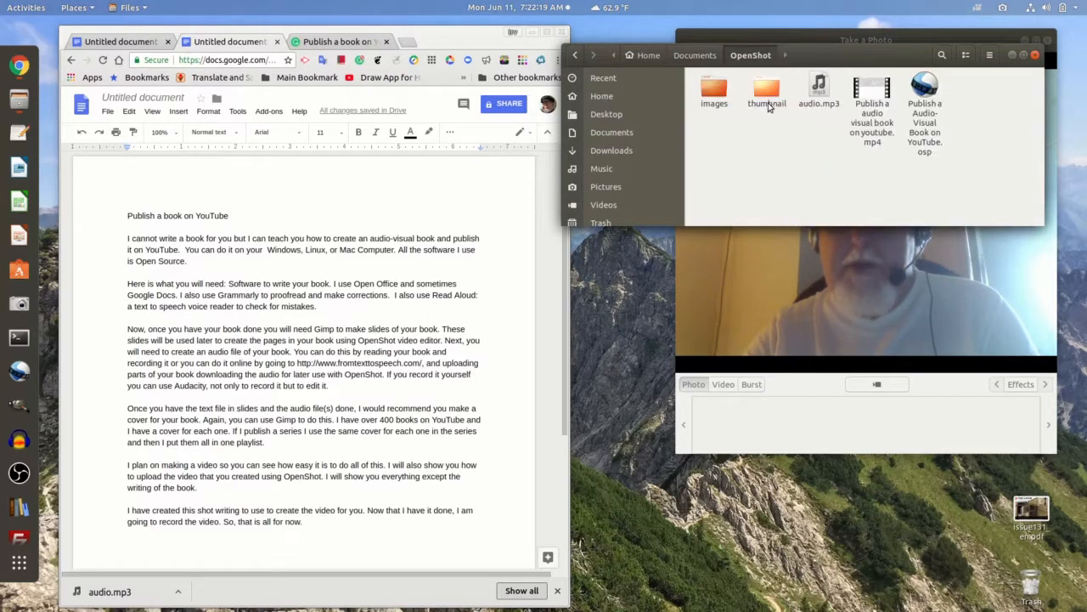
left_click(873, 96)
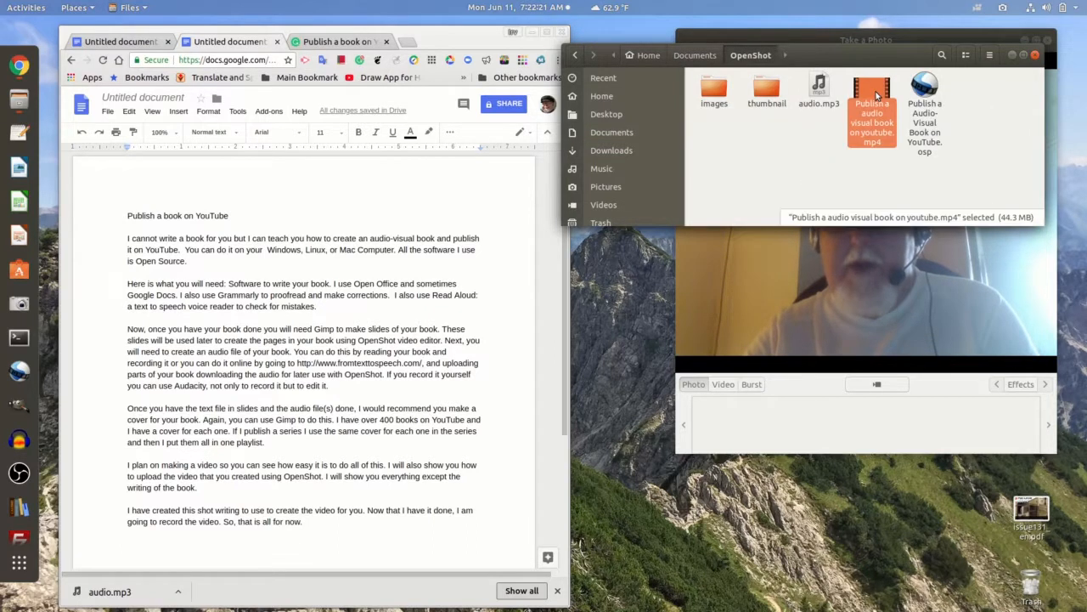
double_click(875, 95)
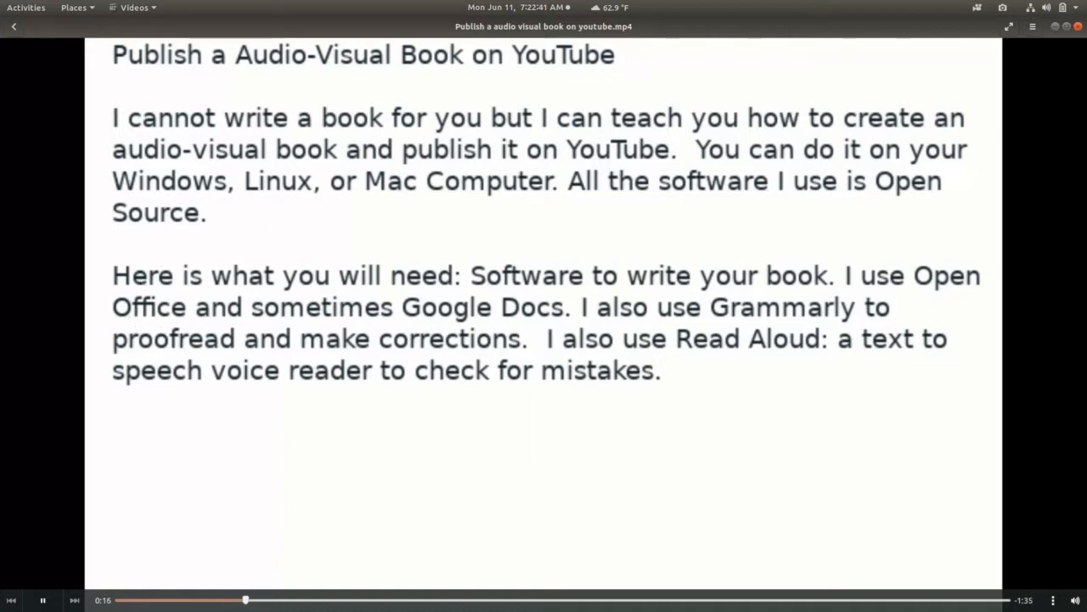
left_click(42, 600)
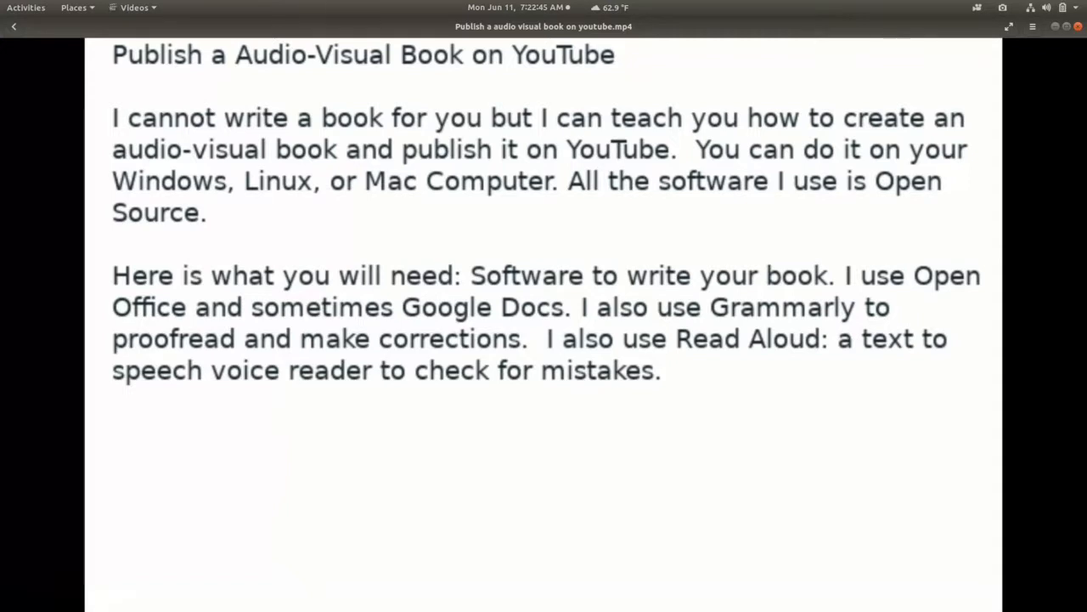
left_click(1078, 27)
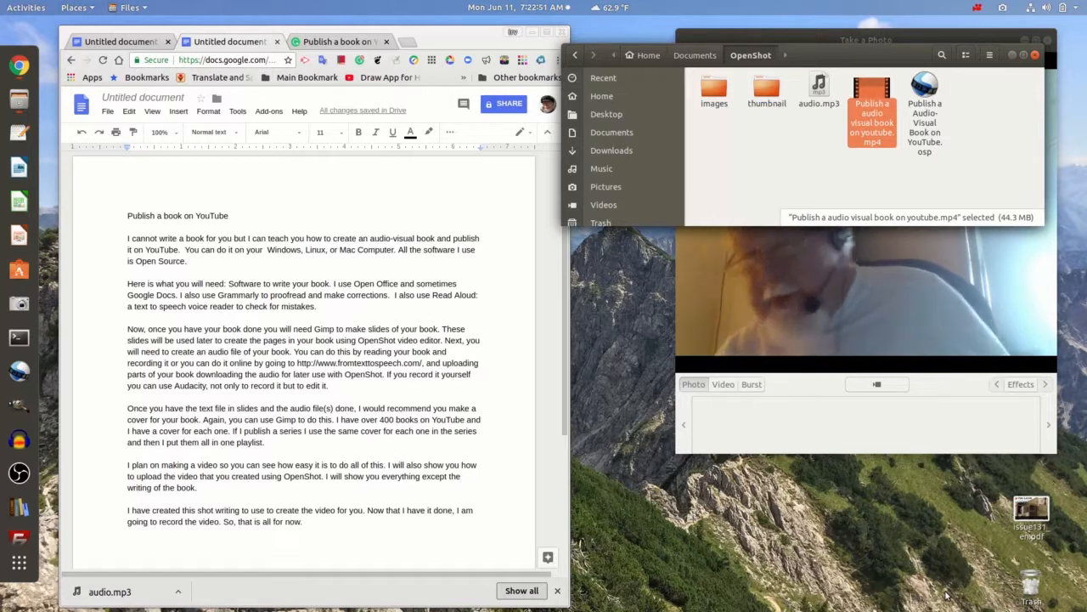
- Close the file manager and webcam windows and shift the browser window slightly
left_click(1034, 54)
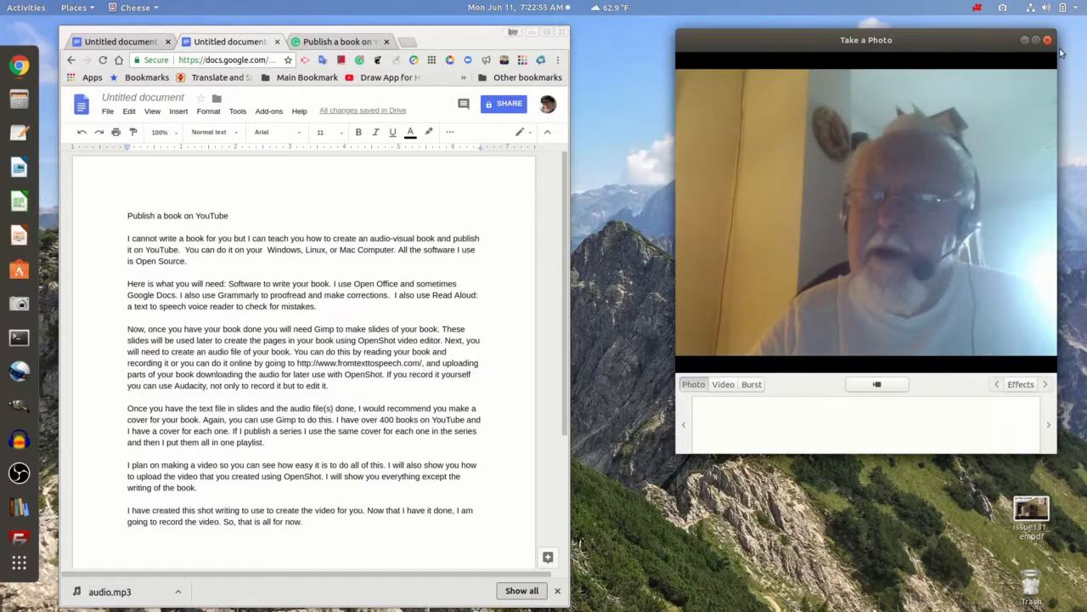
left_click(1048, 41)
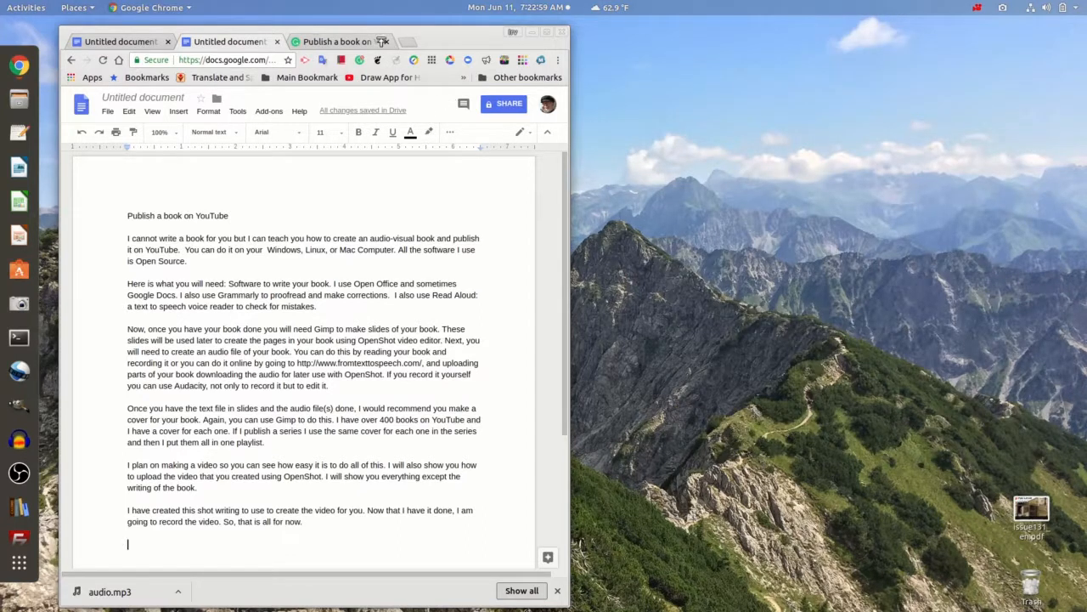
left_click_drag(417, 35, 435, 30)
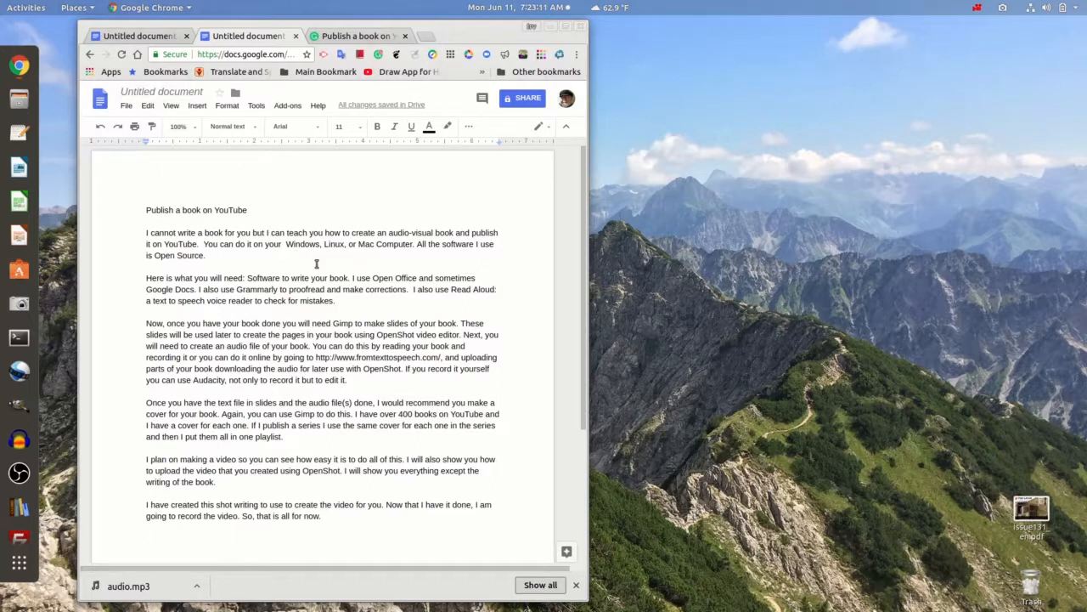
- Launch GIMP, place its image window beside the document, and open the recent file "template for youtube videos.xcf"
left_click(20, 407)
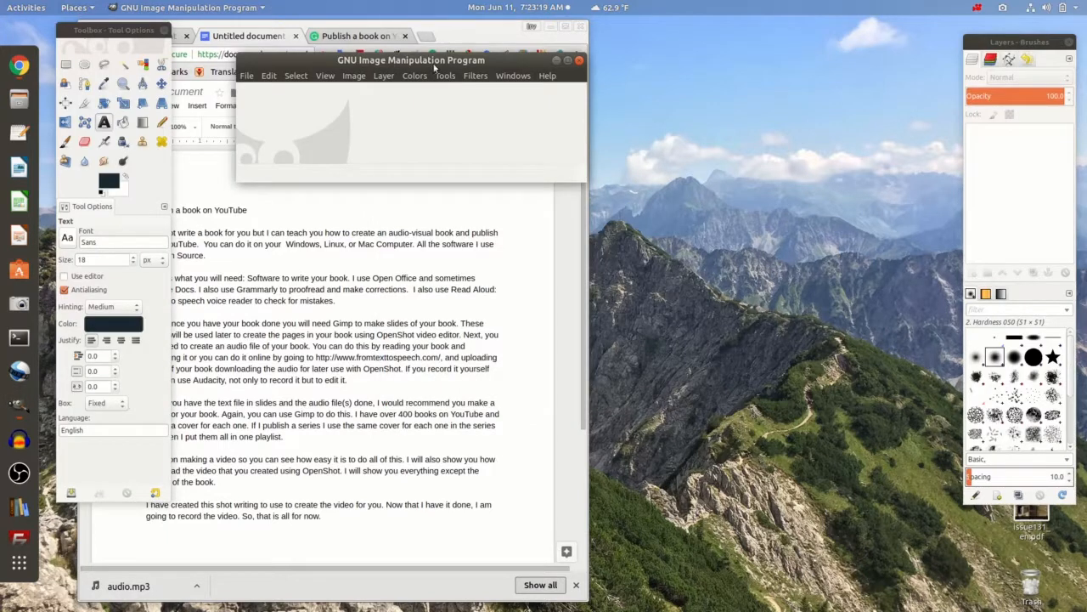
left_click_drag(434, 68, 803, 34)
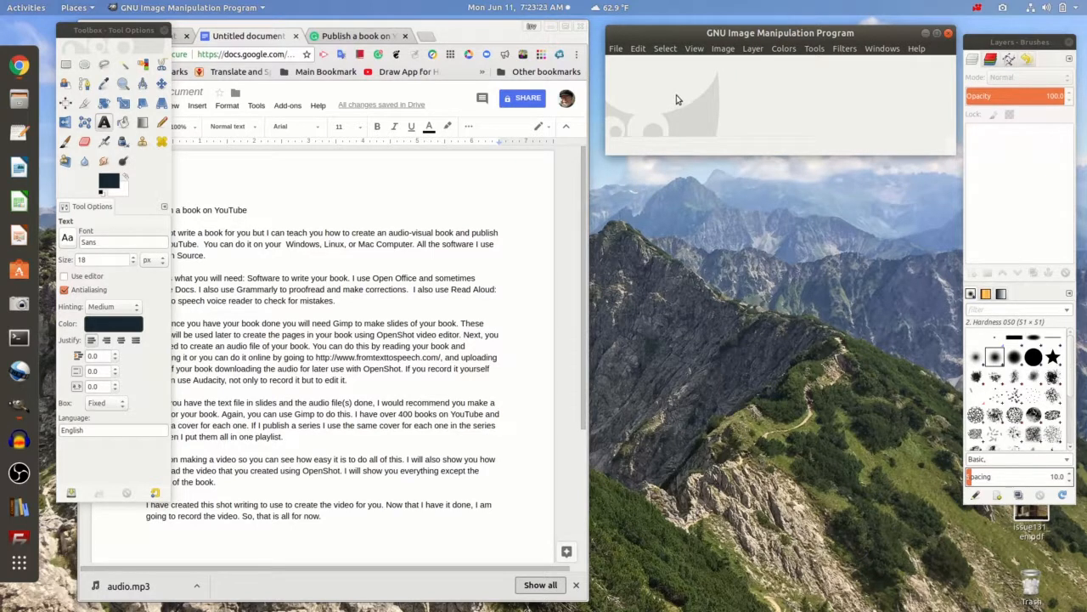
left_click(616, 49)
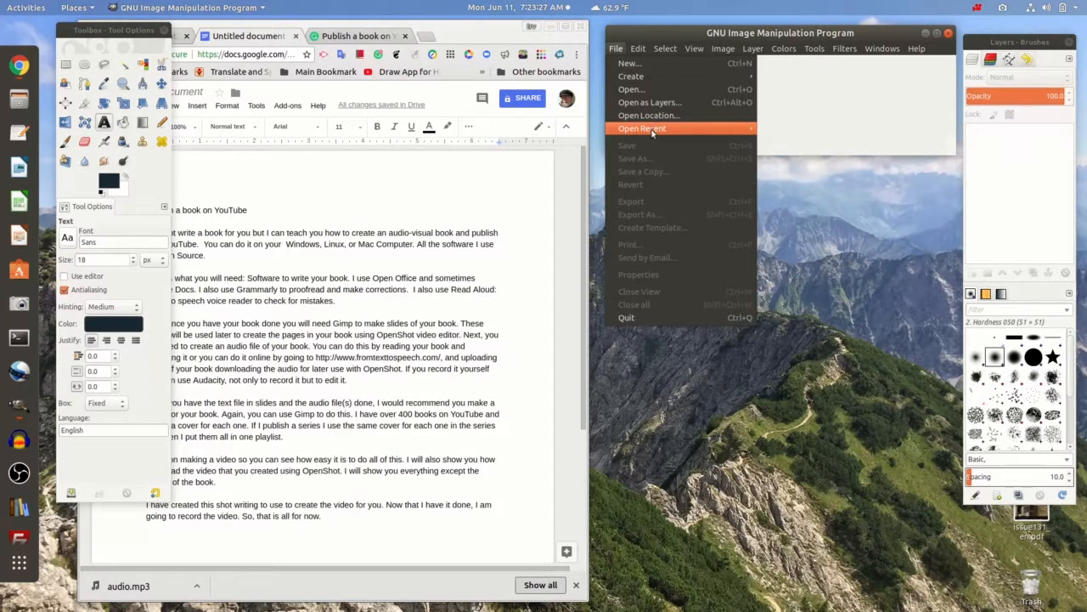
mouse_move(653, 132)
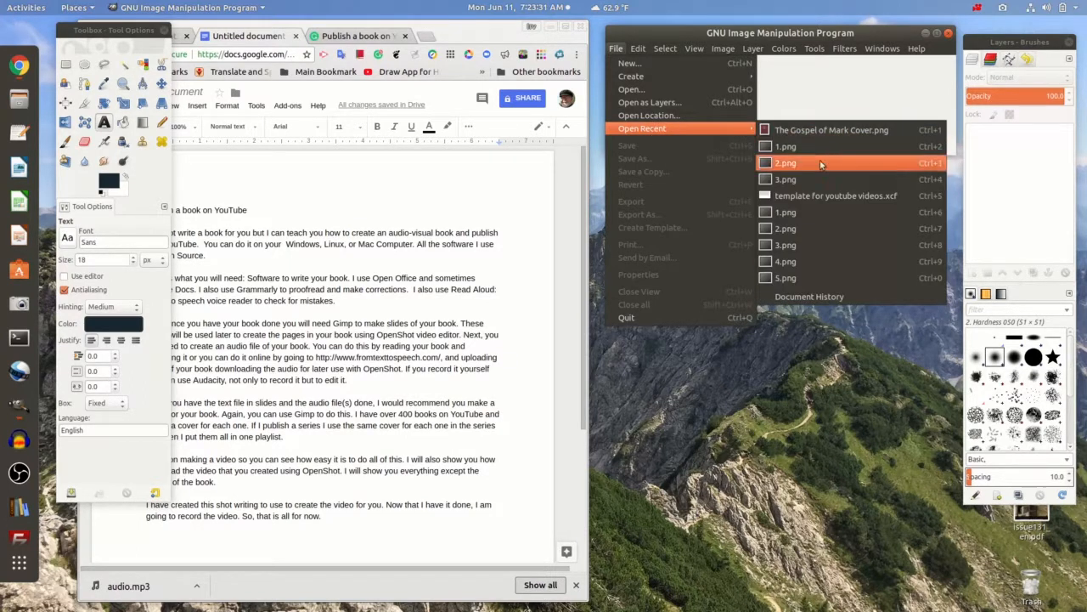
left_click(837, 196)
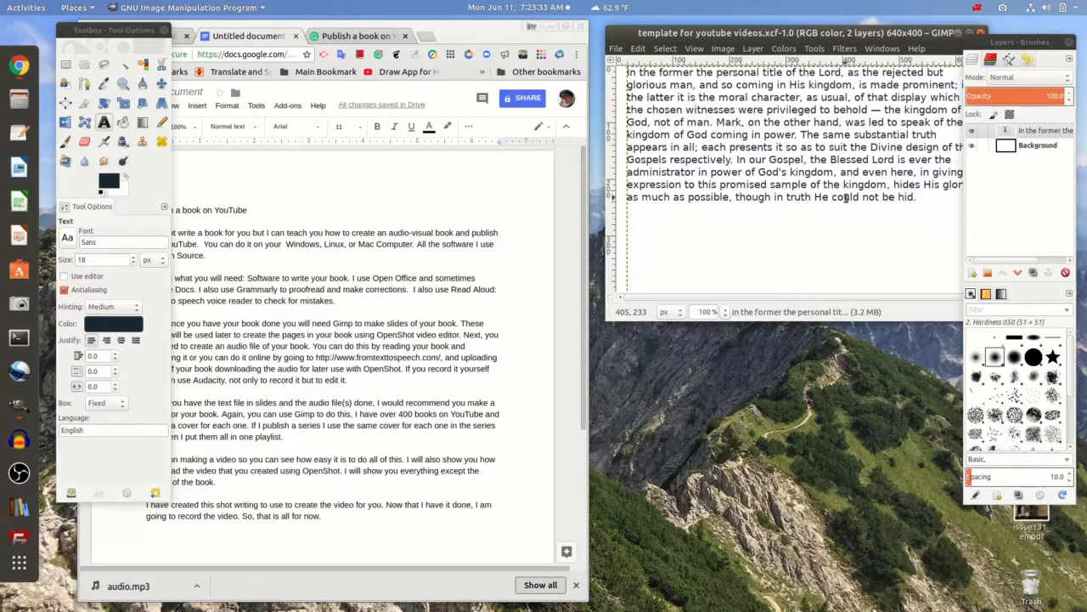
- Delete all existing text from the template's text layer and shift the image window clear of the layers dock
left_click_drag(927, 197, 590, 39)
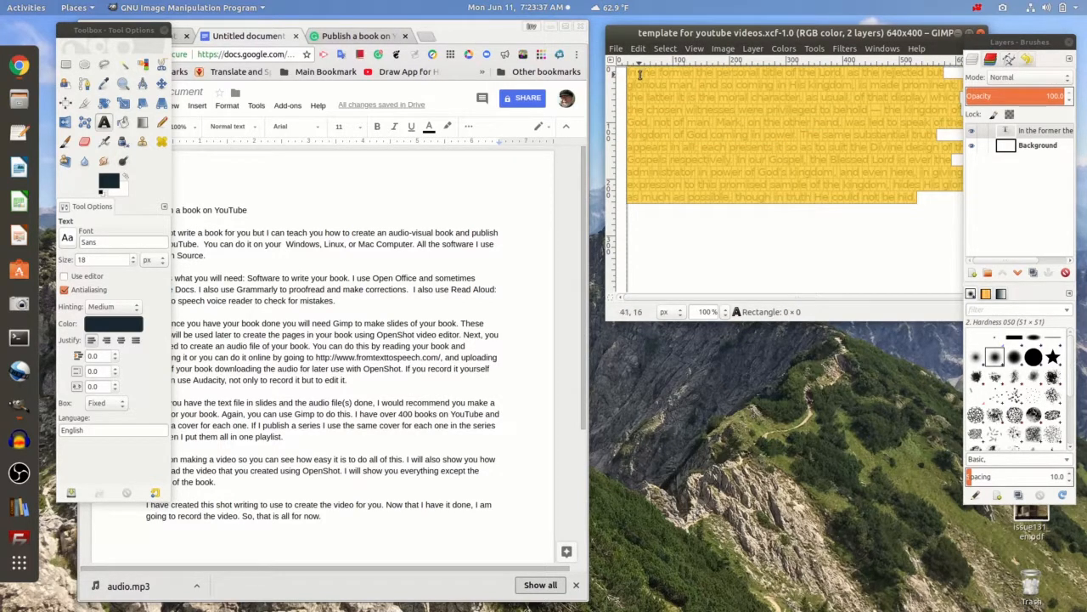
key("Delete")
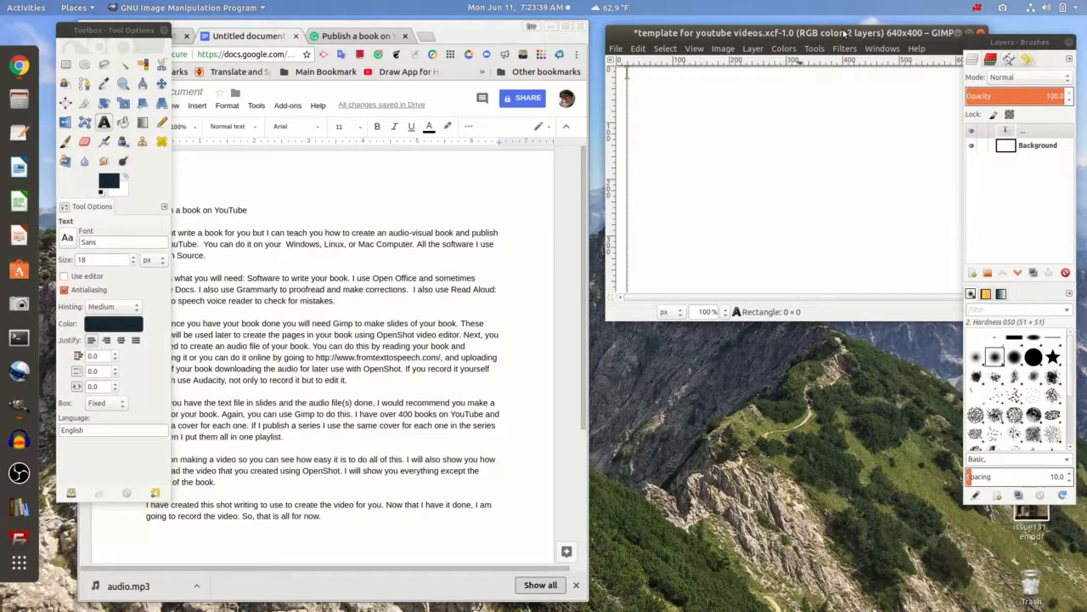
left_click_drag(845, 33, 819, 32)
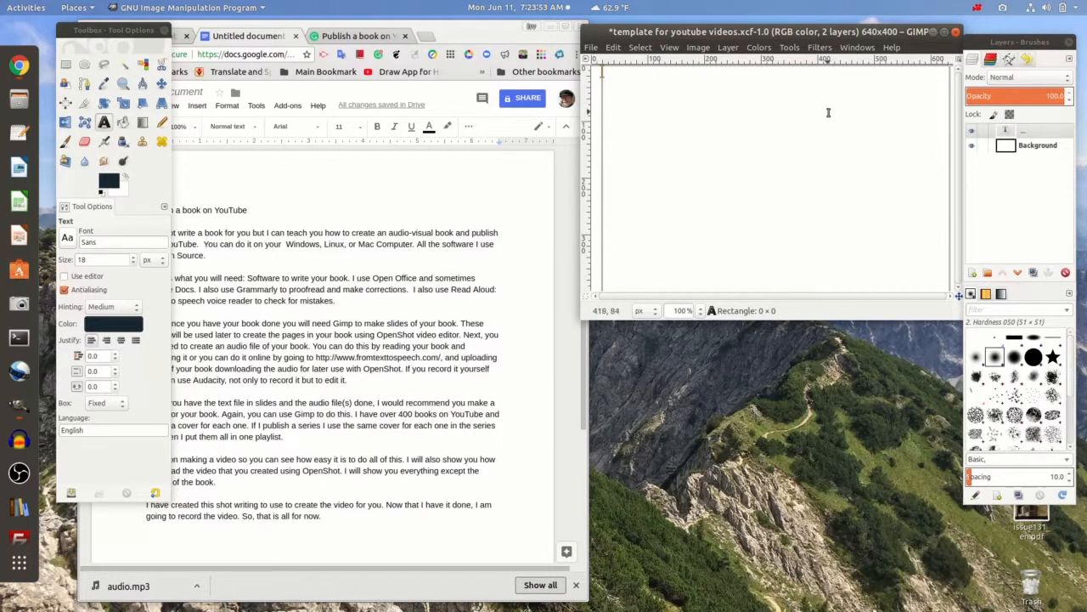
- Copy the title and first two paragraphs from the Google Docs document into the empty text layer of the GIMP template
left_click(496, 25)
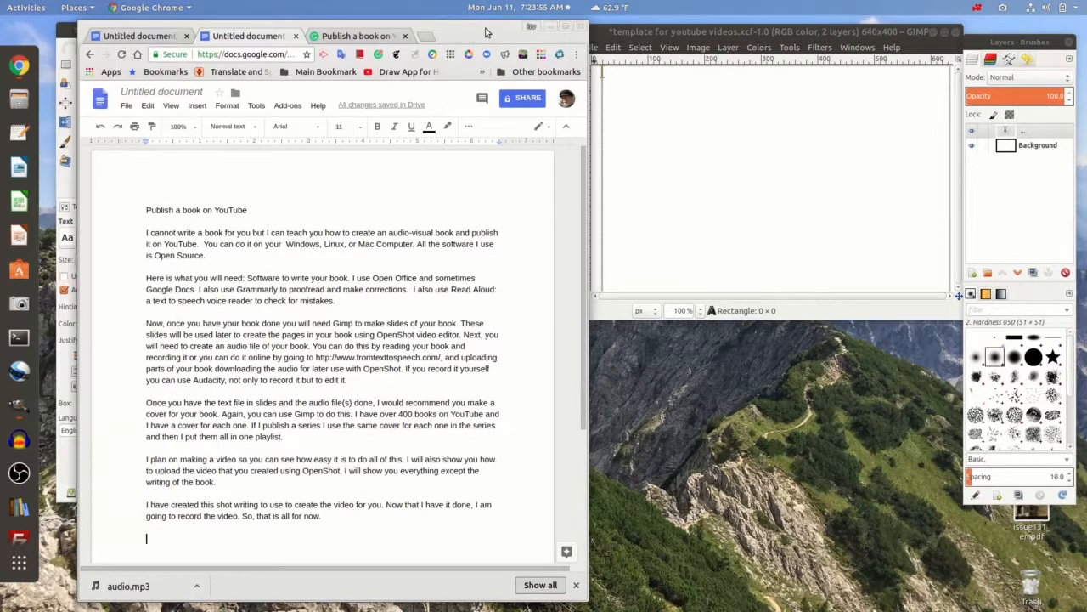
left_click_drag(147, 210, 344, 300)
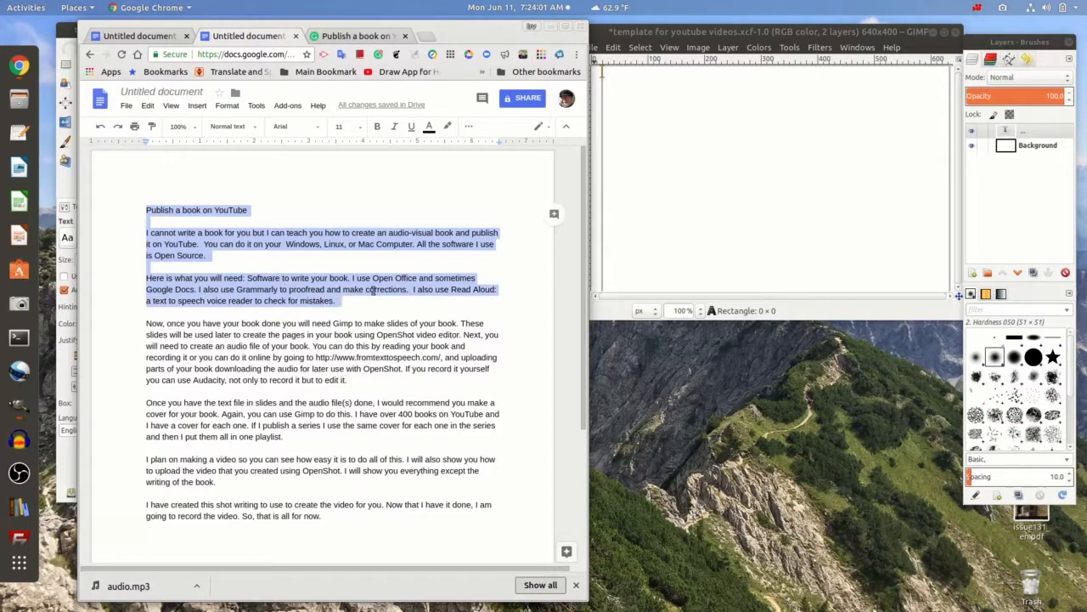
right_click(373, 289)
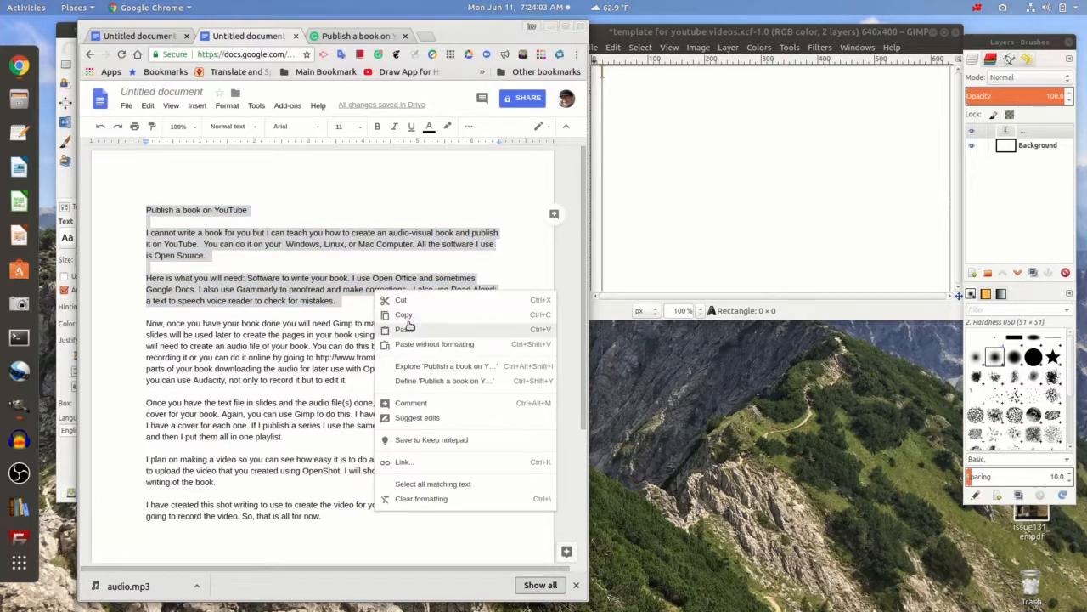
left_click(413, 314)
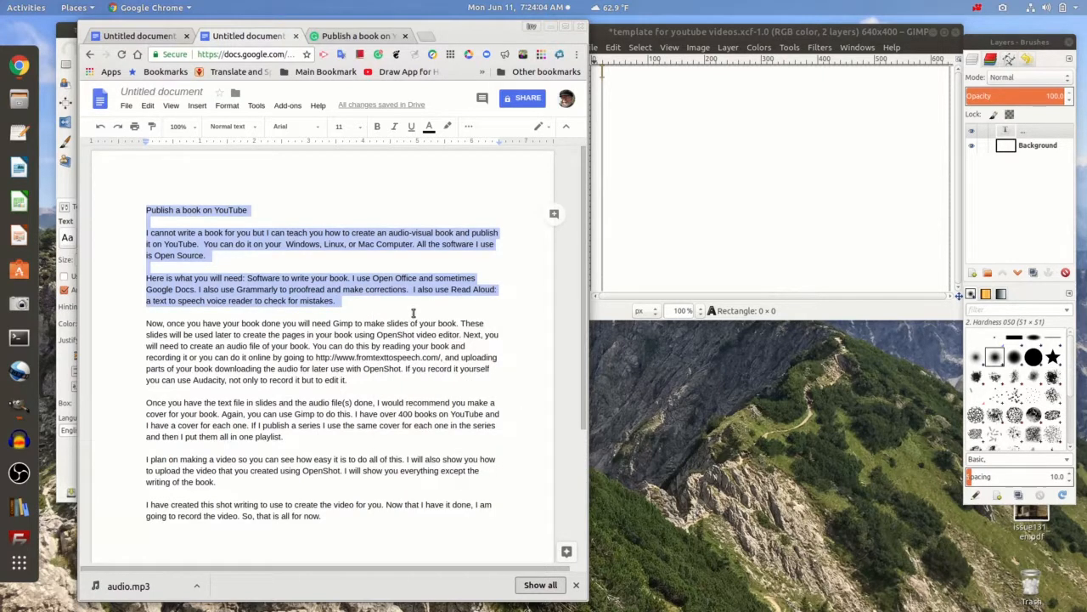
left_click(647, 75)
right_click(648, 75)
left_click(665, 112)
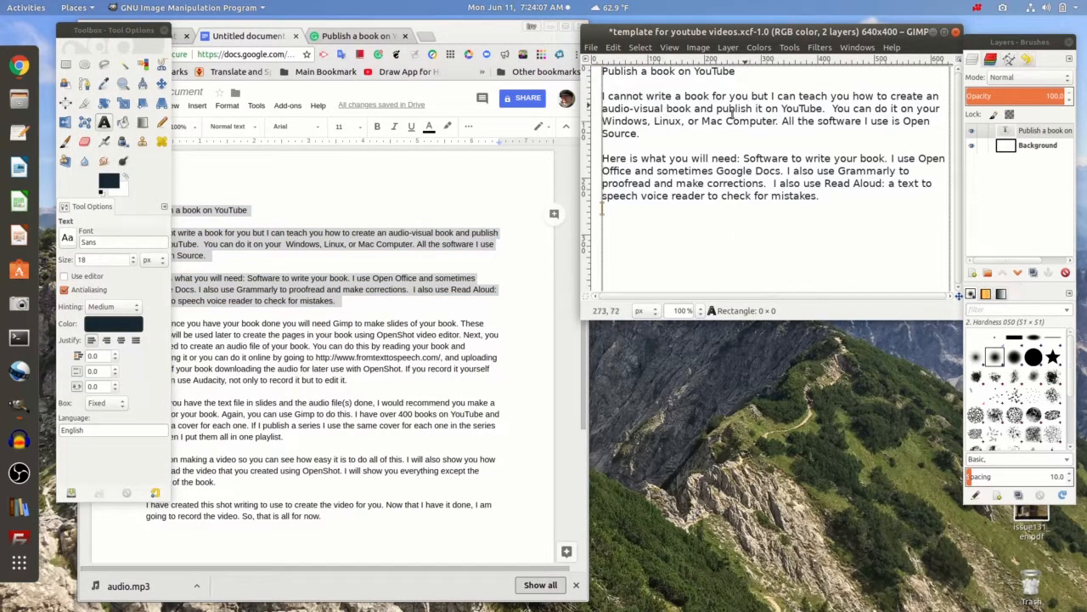
- Export the slide as 1.png into Documents/OpenShot/images, replacing the existing file and keeping the default PNG options
left_click(592, 46)
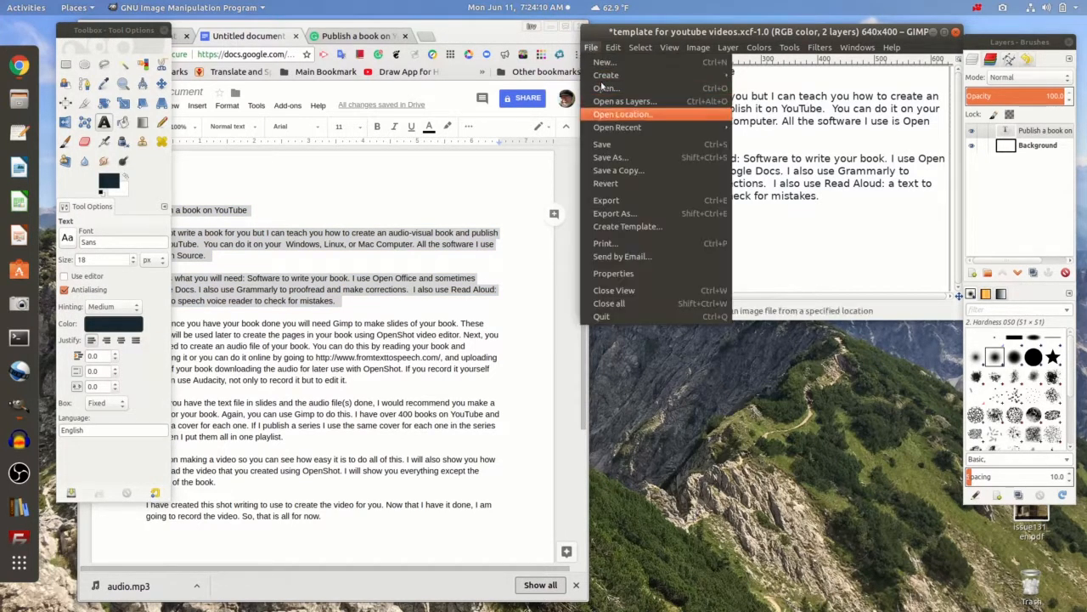
left_click(616, 215)
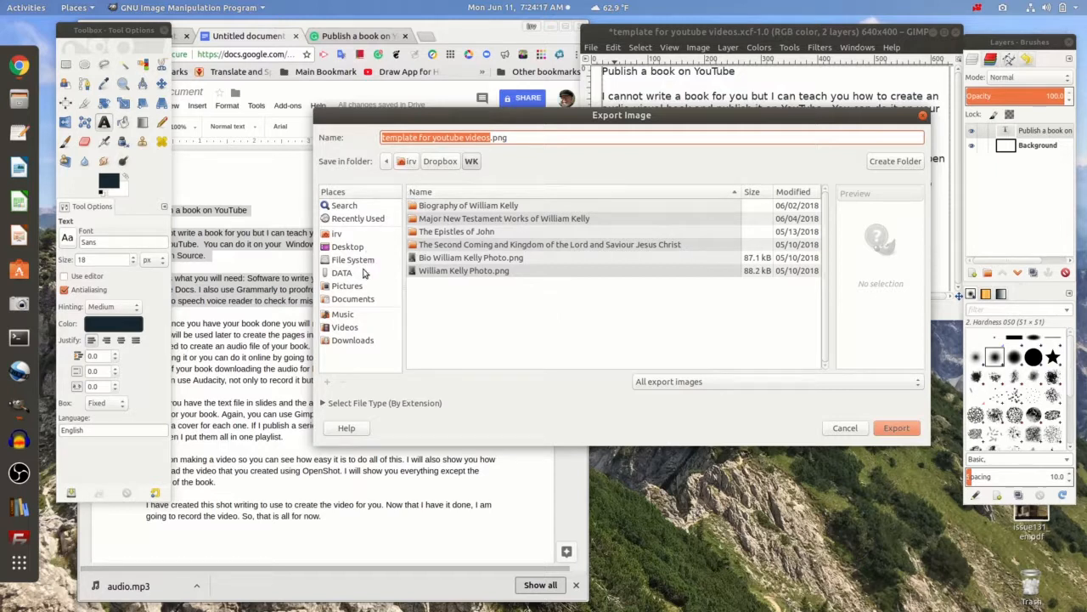
left_click(353, 302)
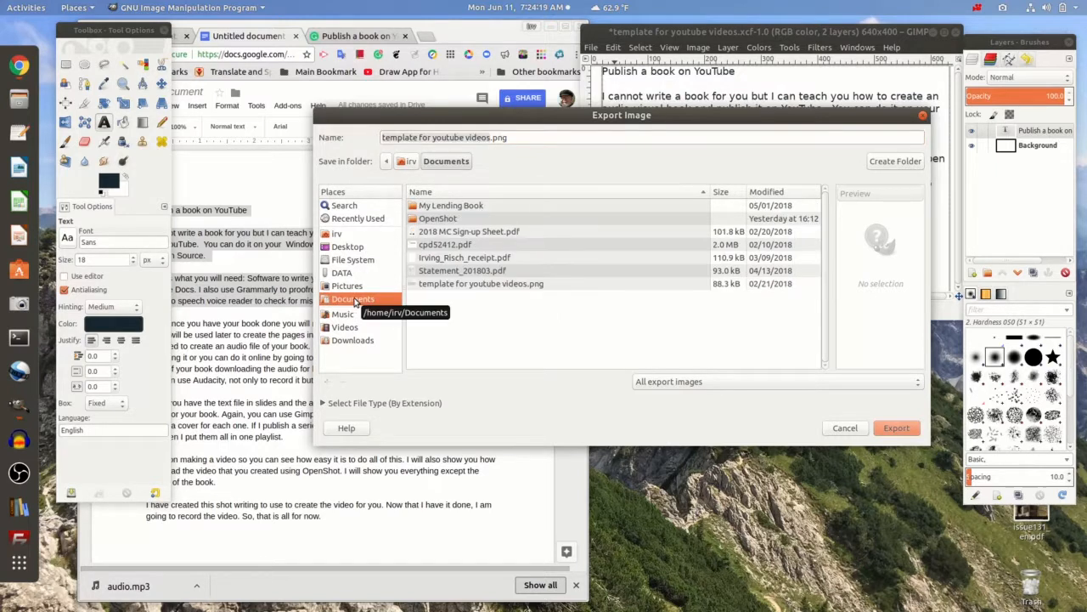
left_click(436, 219)
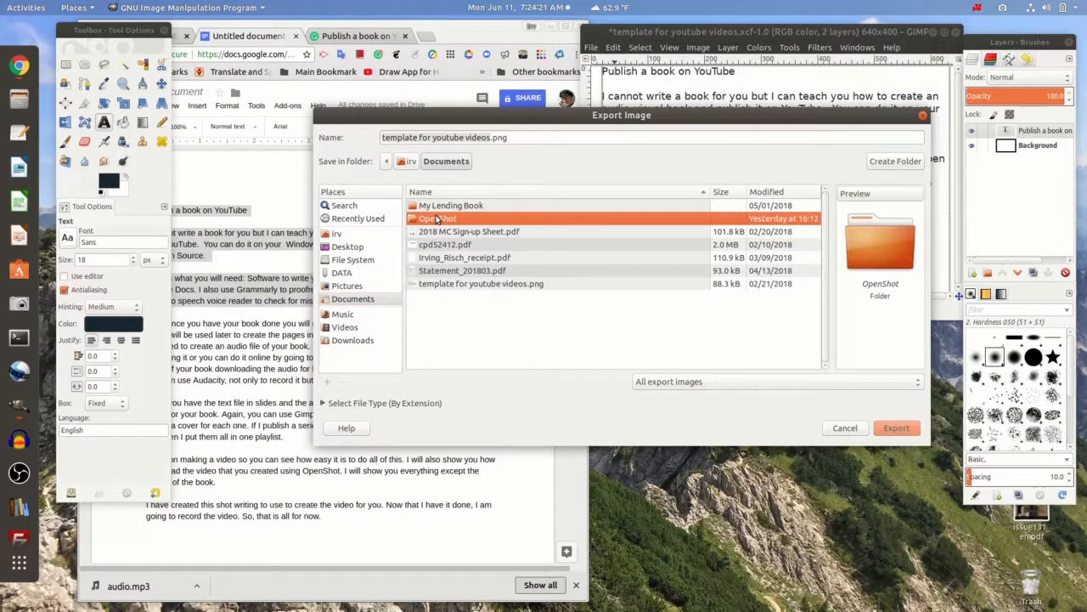
double_click(436, 219)
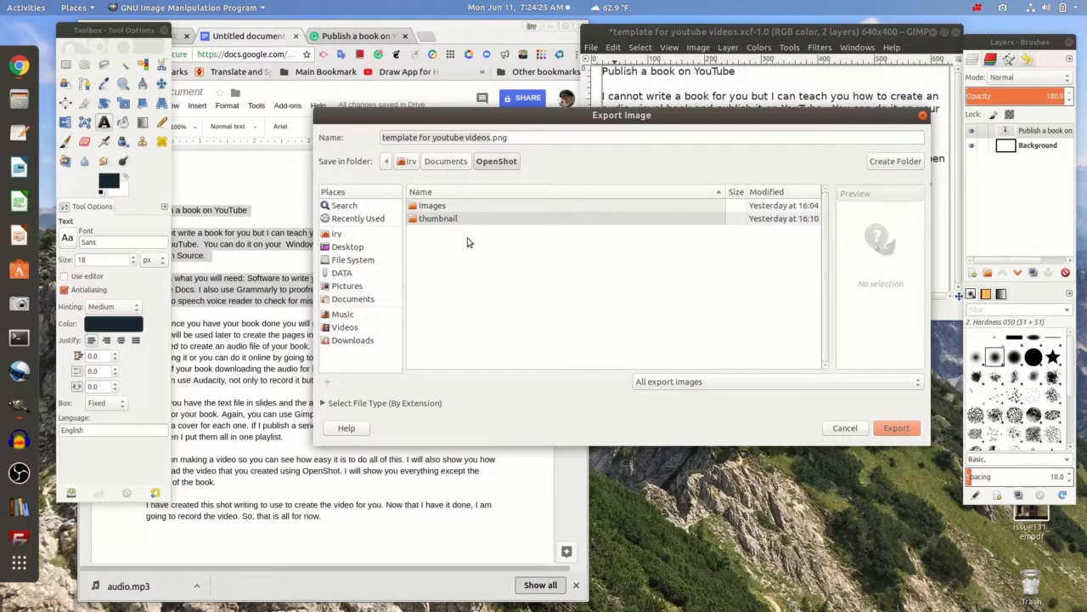
double_click(430, 206)
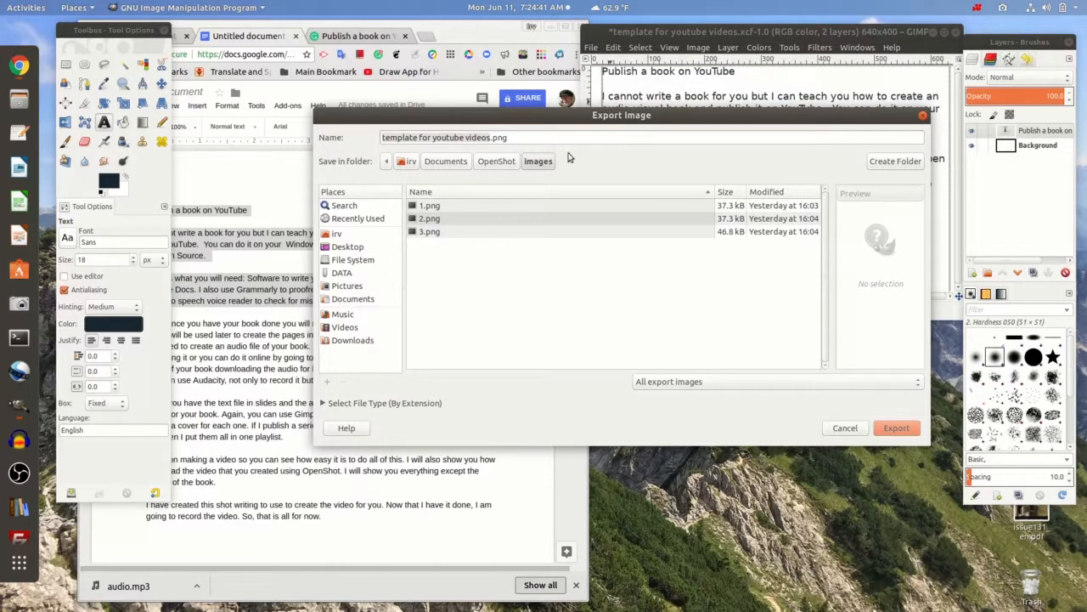
left_click(424, 207)
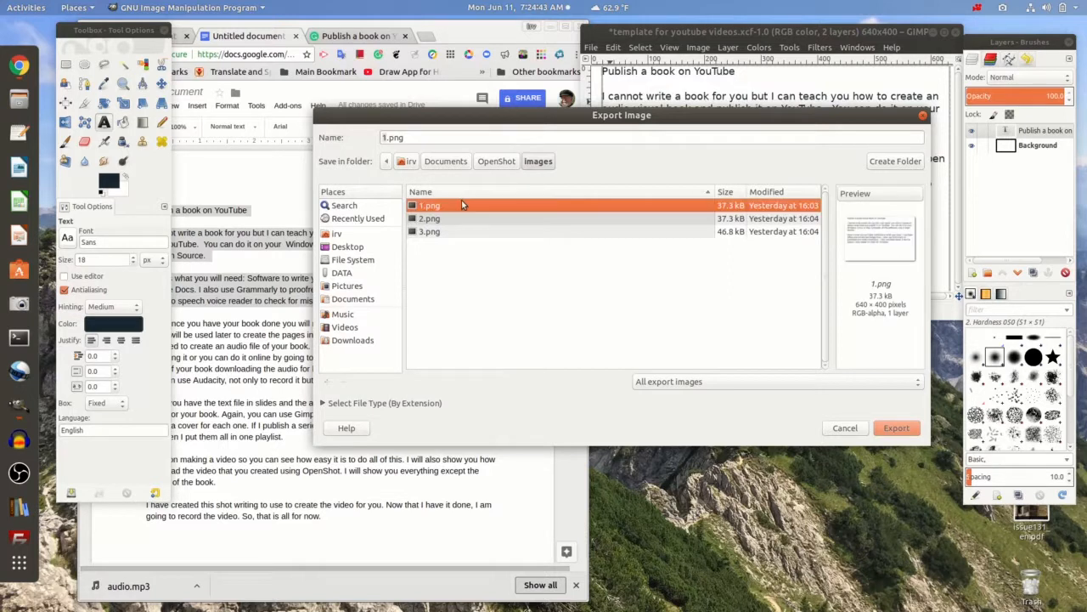
left_click(911, 432)
left_click(772, 311)
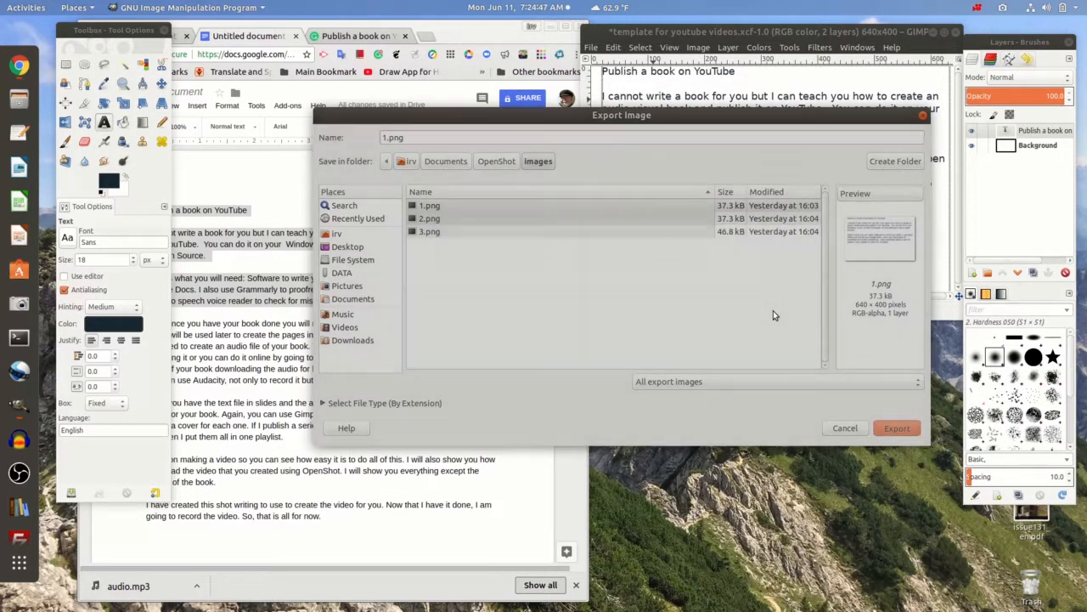
left_click(689, 358)
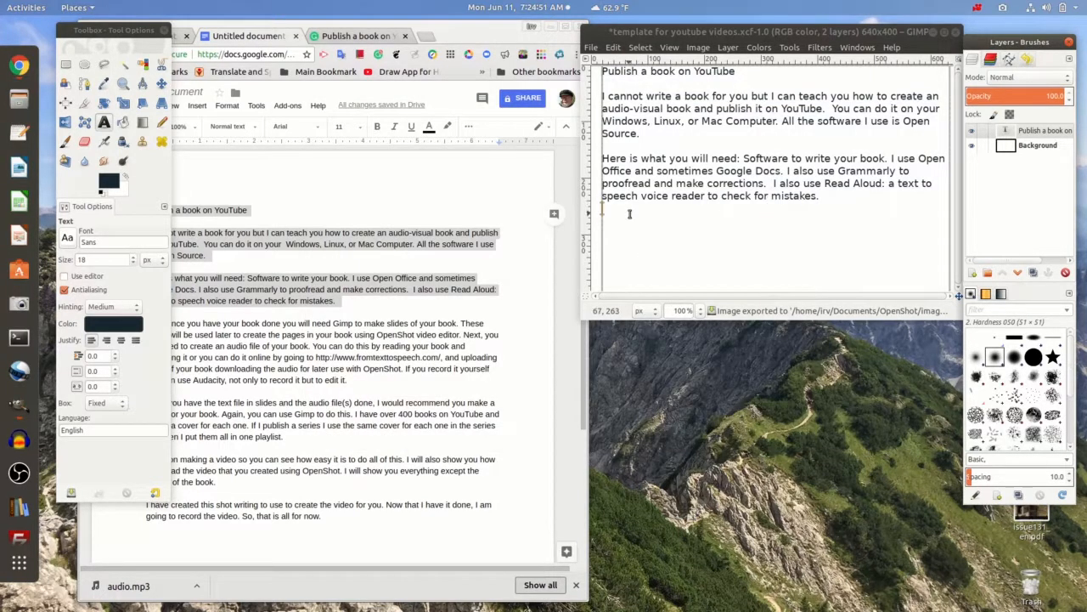
- Clear all text from the slide's text layer and switch back to the Google Docs document
left_click_drag(646, 213, 597, 41)
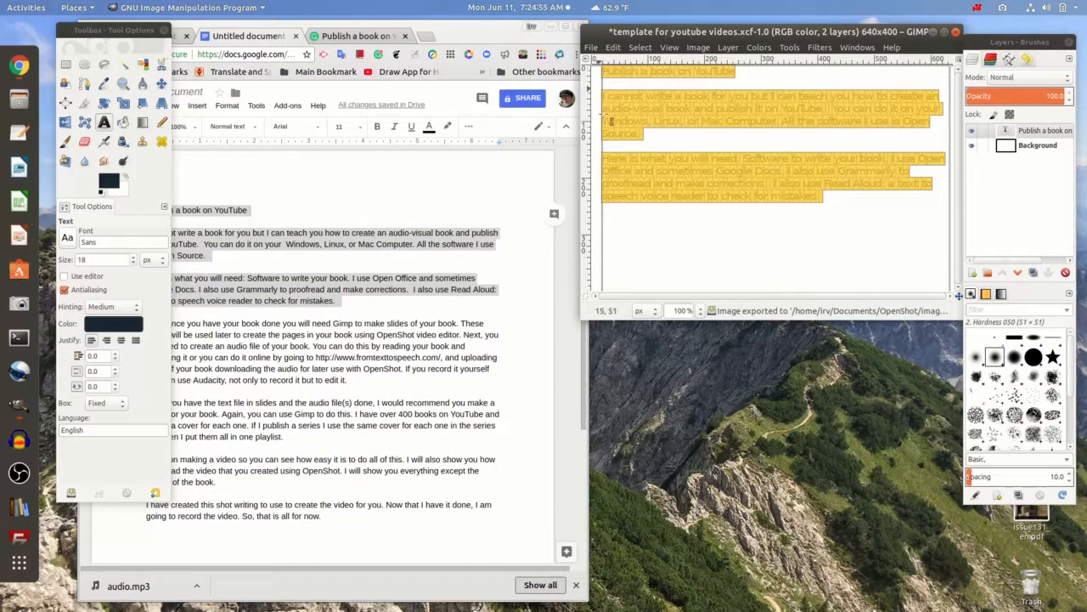
key("Delete")
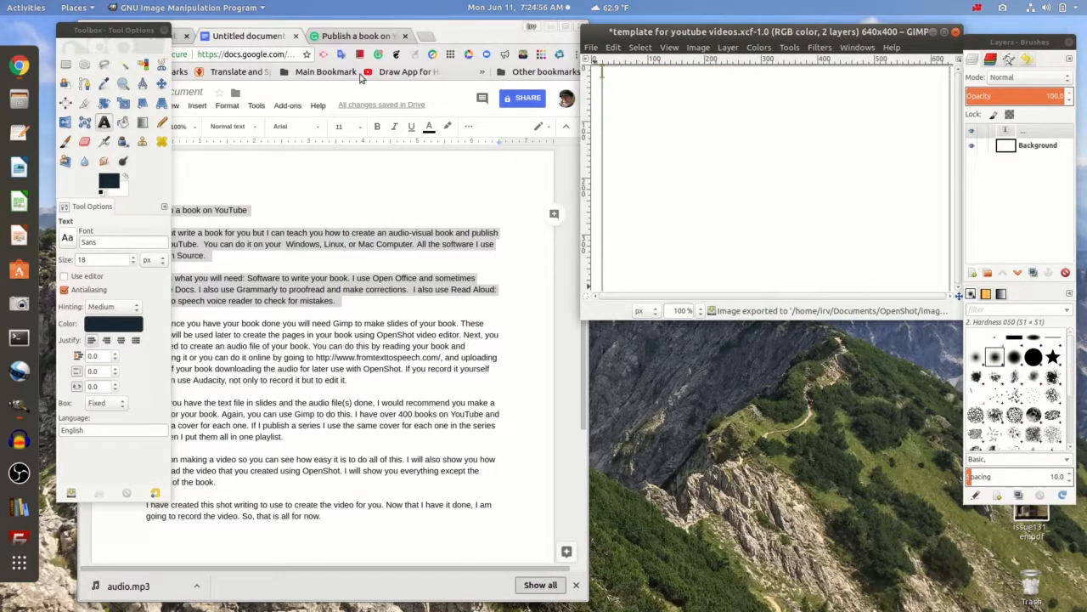
left_click(456, 39)
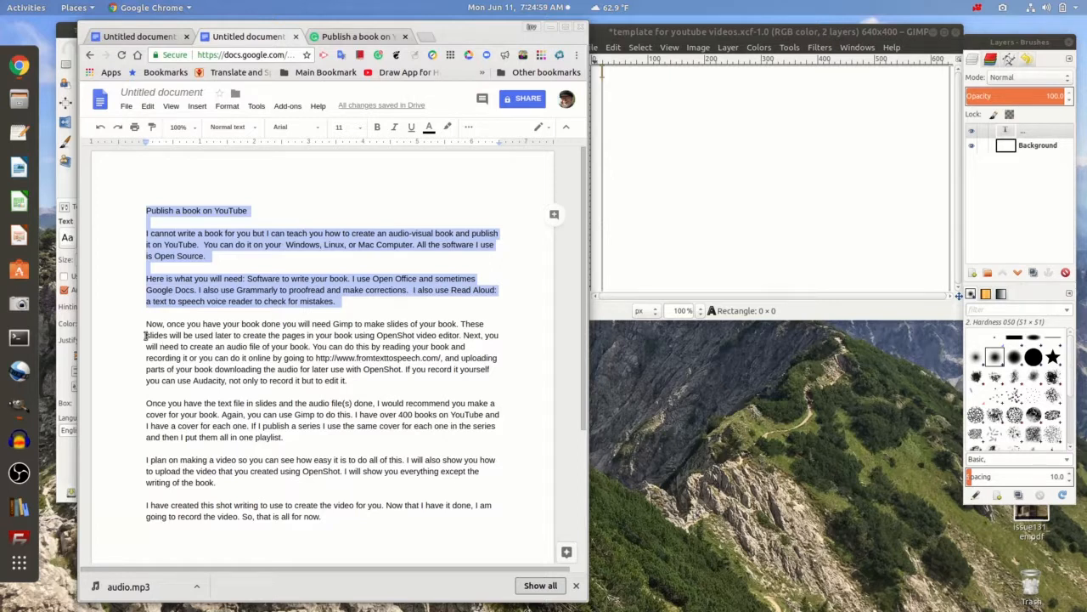
- Copy the Google Docs text from "Now, once you have your book done" to the end into the empty GIMP text layer
left_click_drag(148, 327, 341, 522)
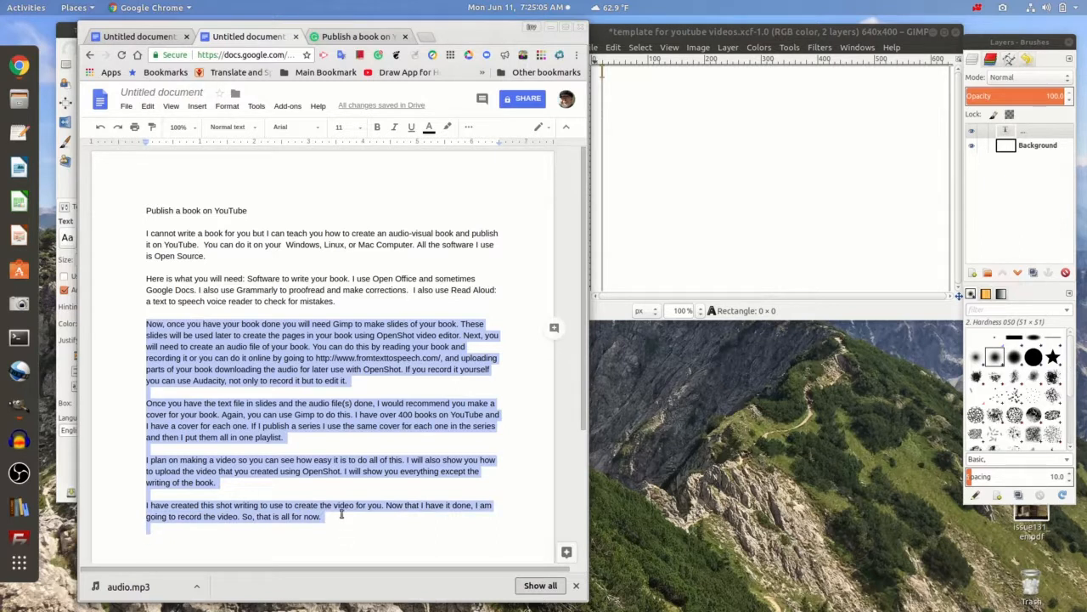
right_click(364, 378)
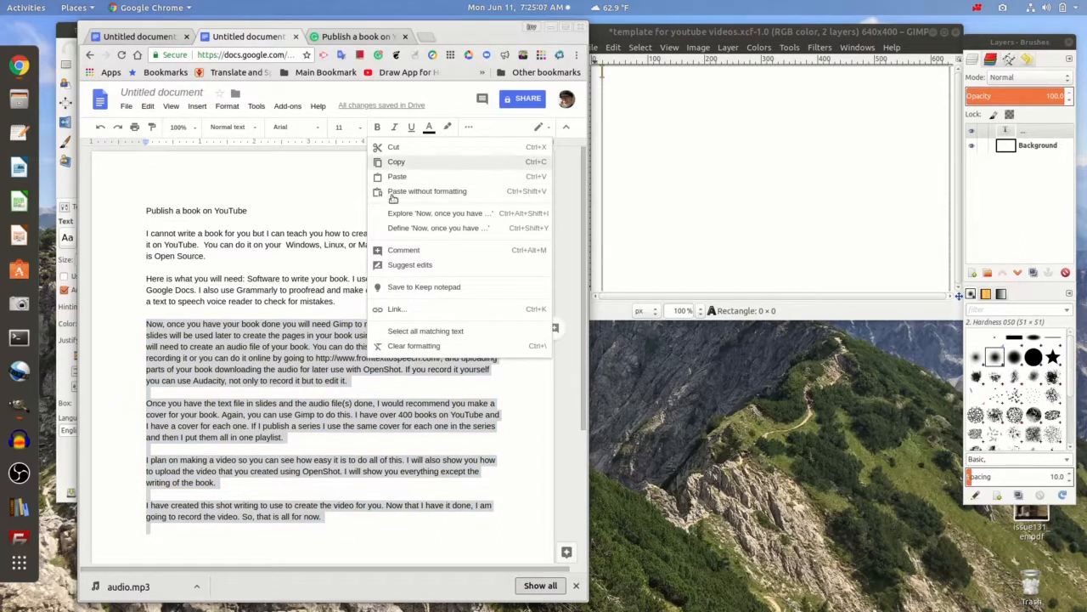
left_click(401, 164)
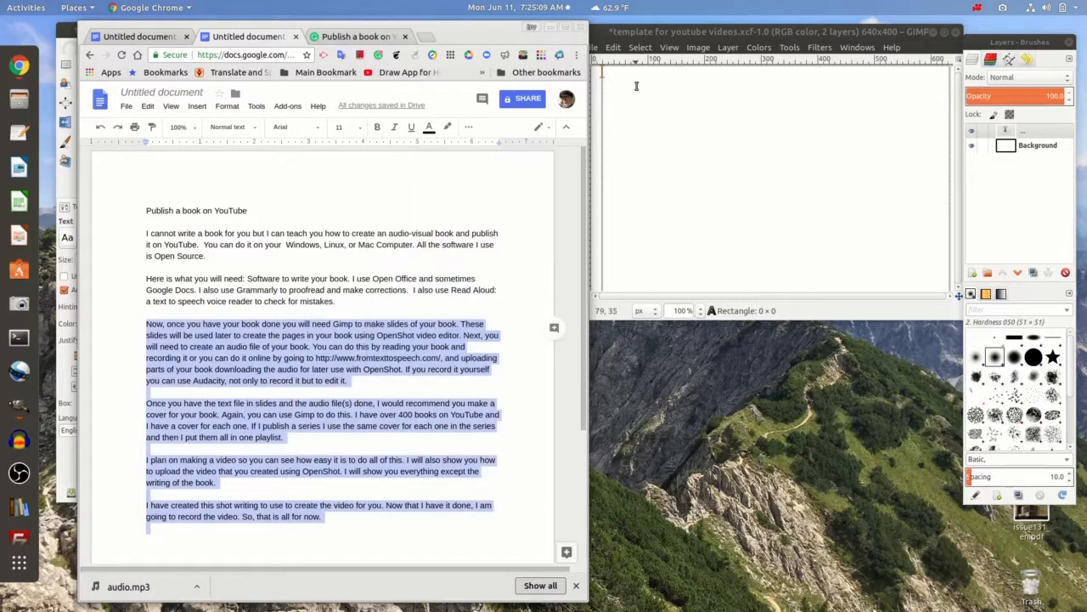
left_click(621, 72)
right_click(622, 72)
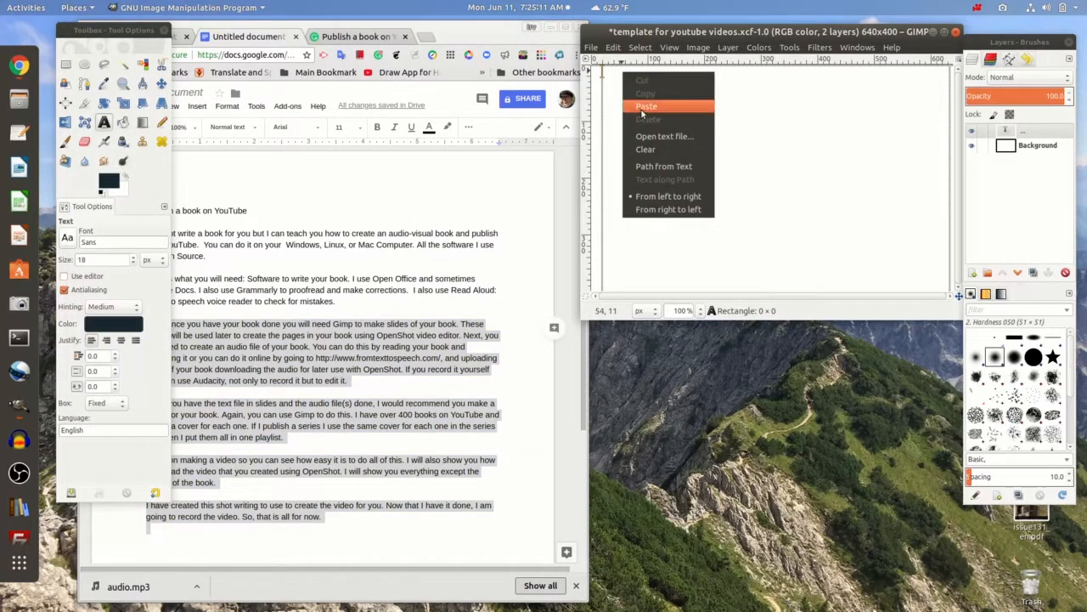
left_click(645, 108)
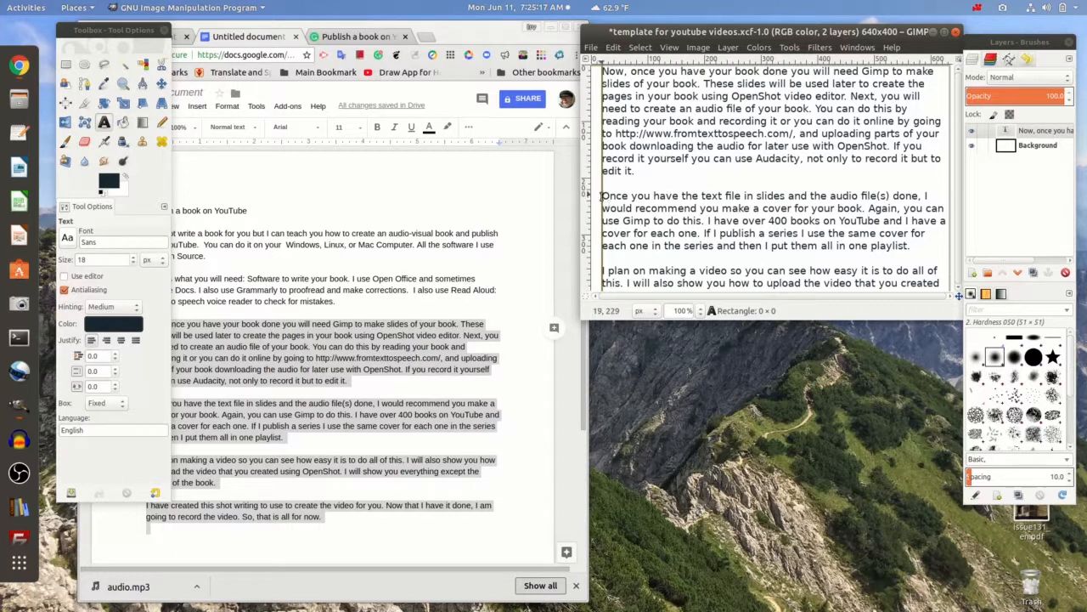
- Copy the slide text from "Once you have the text file in slides" onward to the clipboard, then delete it from the slide
left_click_drag(601, 194, 702, 349)
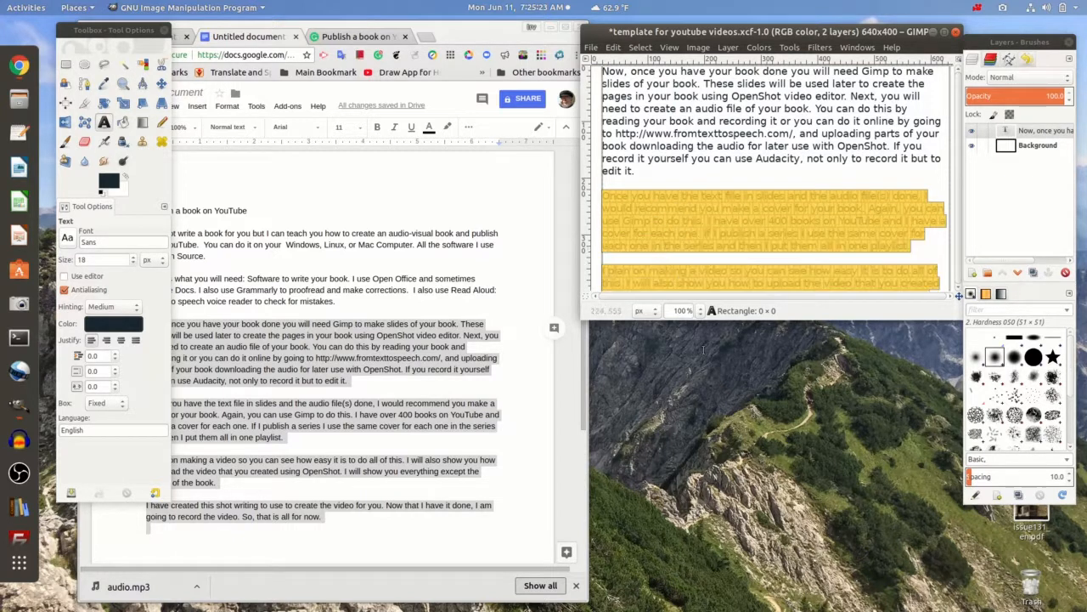
right_click(839, 204)
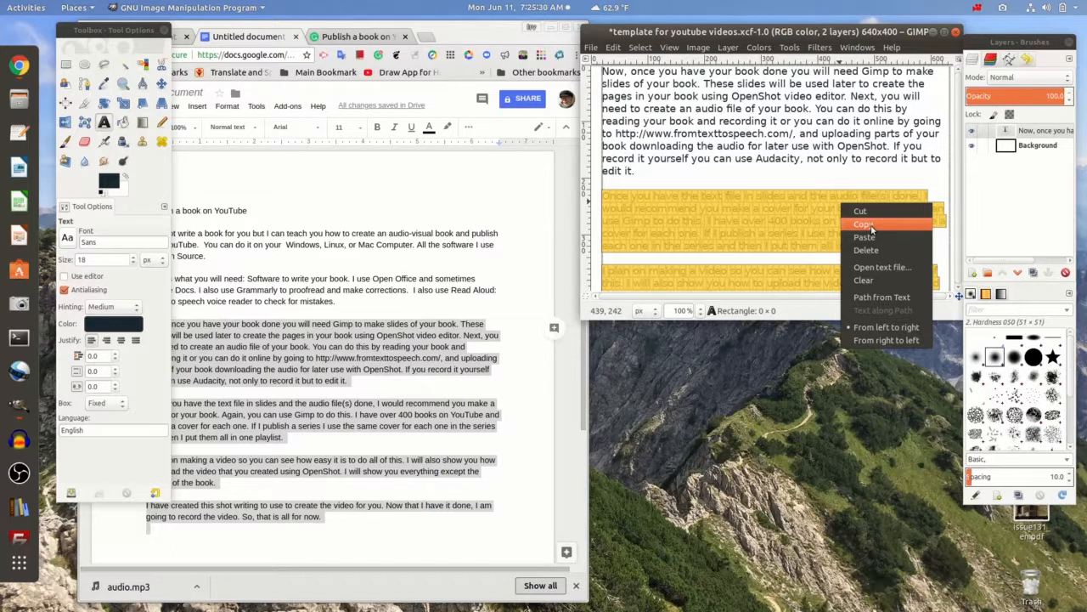
left_click(863, 224)
right_click(872, 228)
left_click(889, 235)
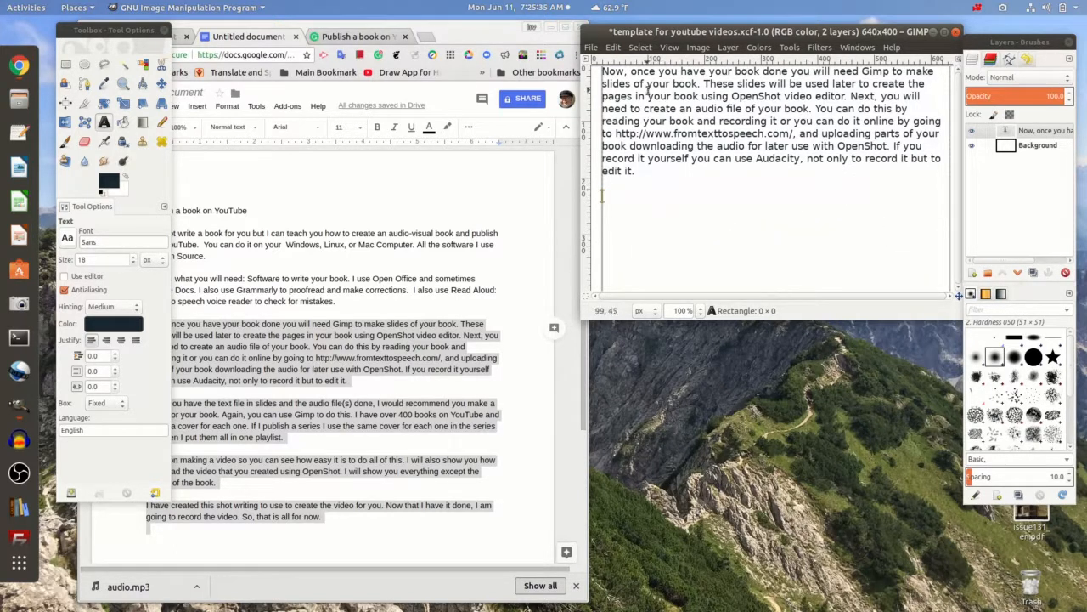
- Export the slide as 2.png into Documents/OpenShot/images, replacing the existing file and keeping the default PNG options
left_click(590, 46)
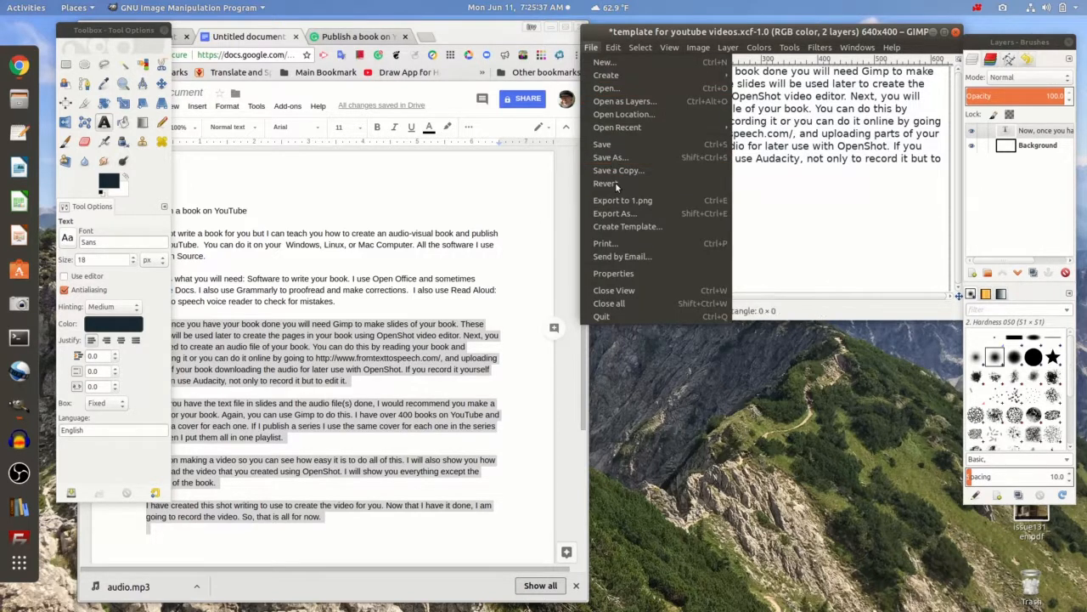
left_click(622, 213)
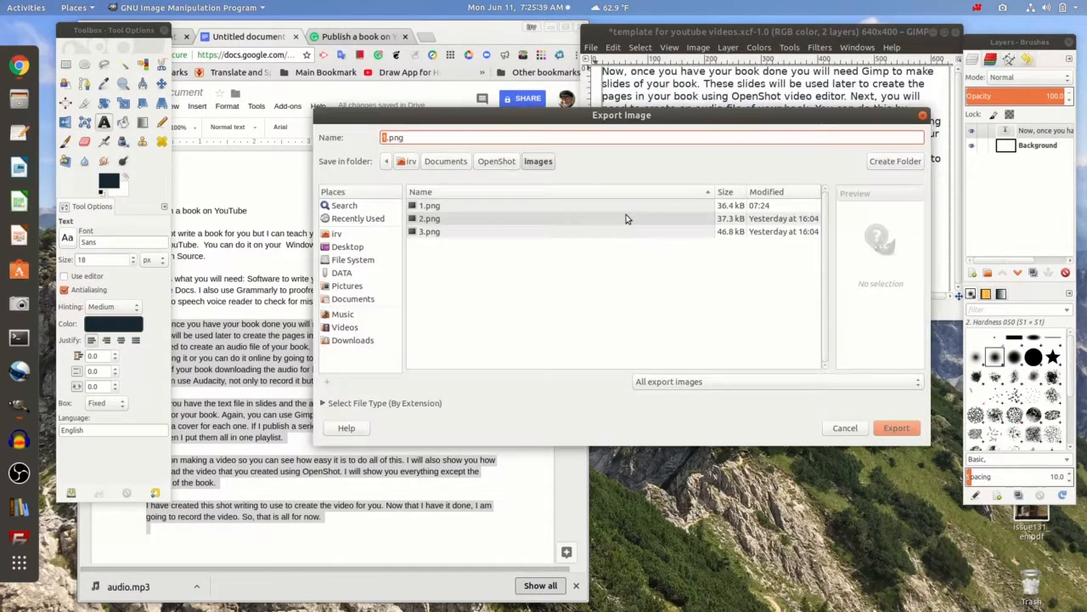
left_click(430, 219)
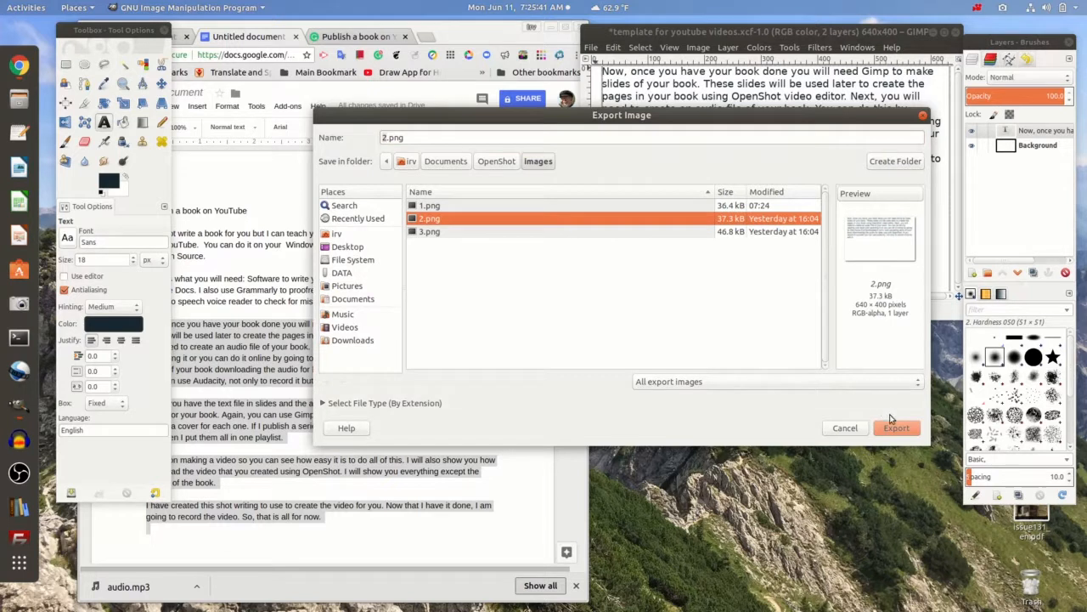
left_click(894, 429)
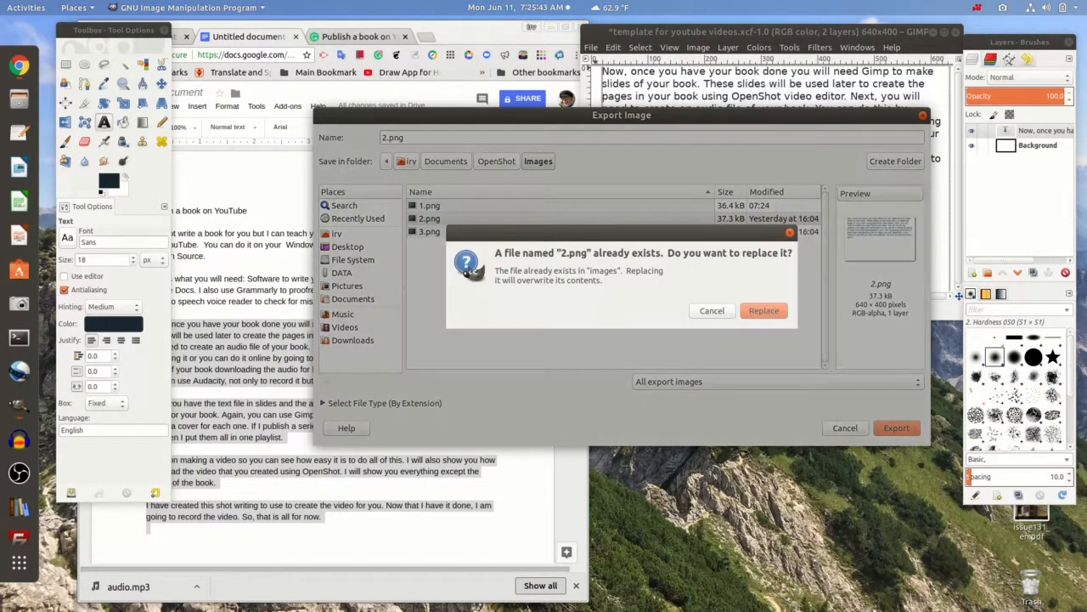
left_click(765, 313)
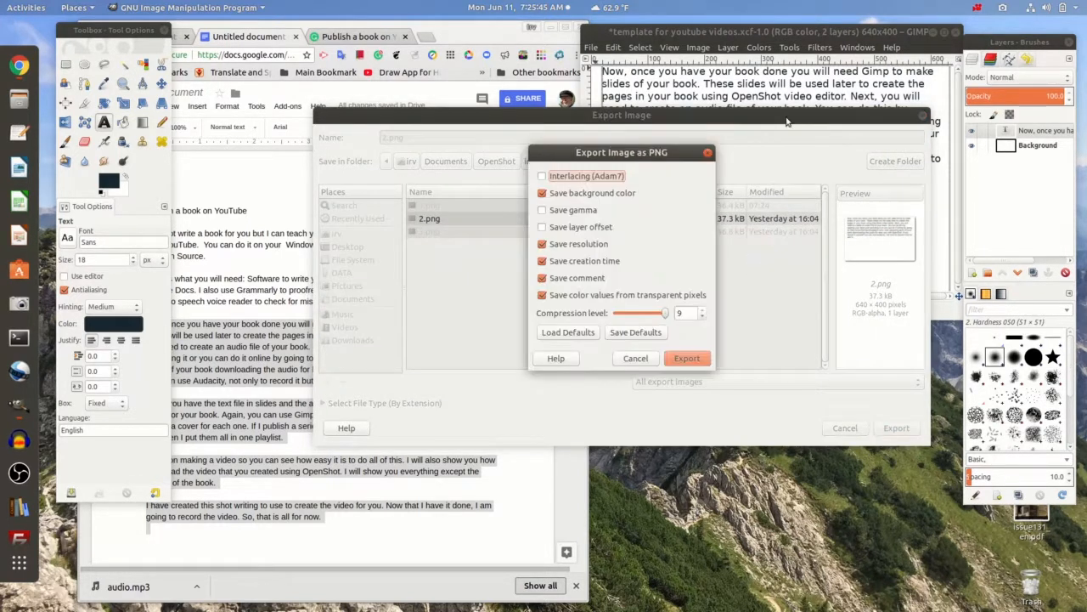
left_click(687, 357)
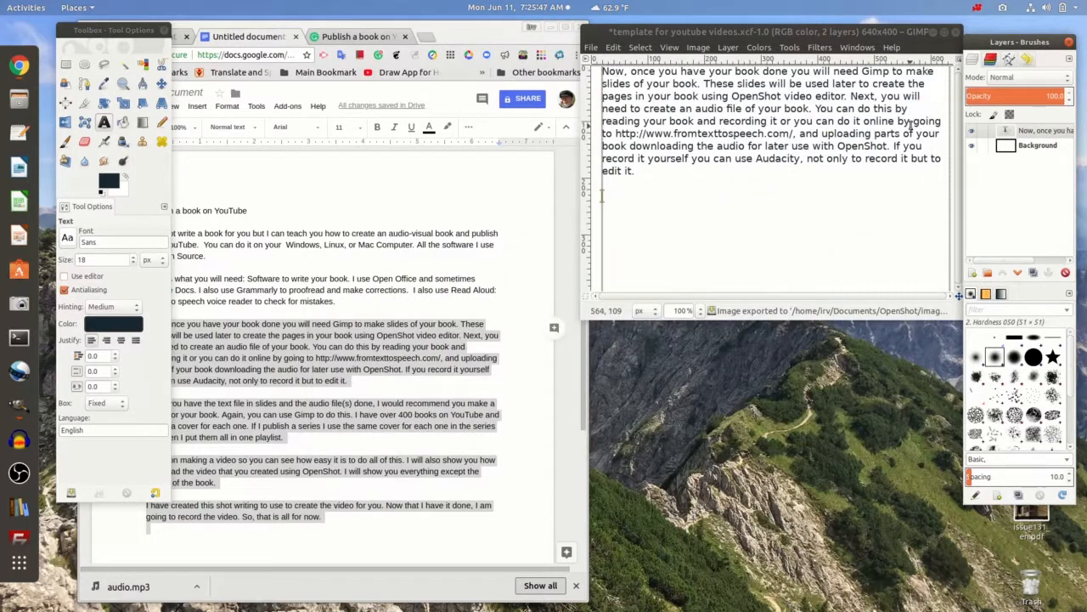
- Replace the slide's text with the copied paragraphs starting "Once you have the text file in slides"
left_click_drag(637, 174, 705, 64)
key("BackSpace")
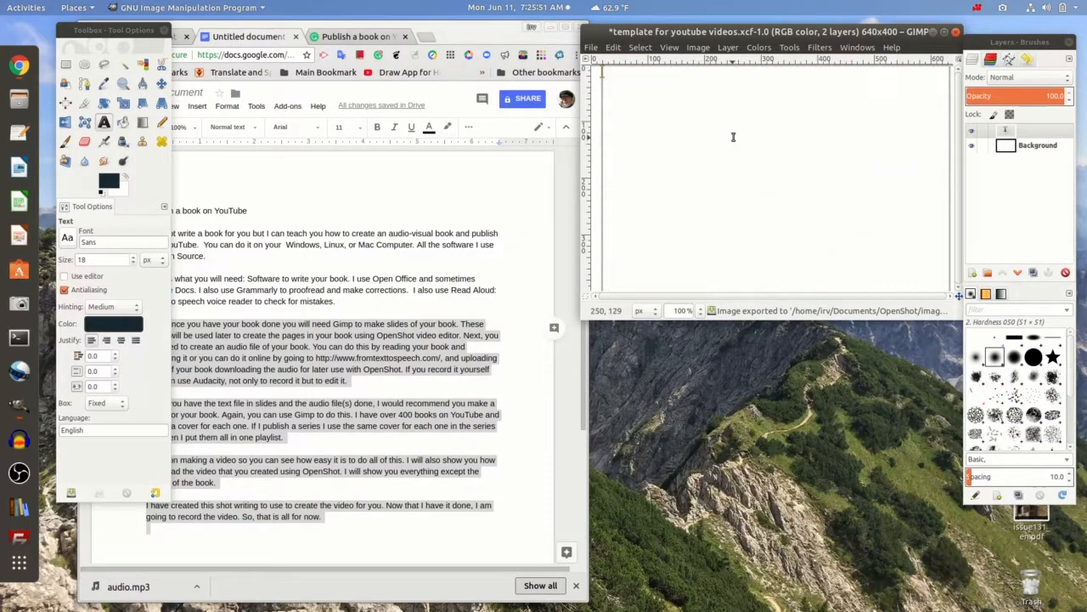
right_click(629, 73)
left_click(643, 108)
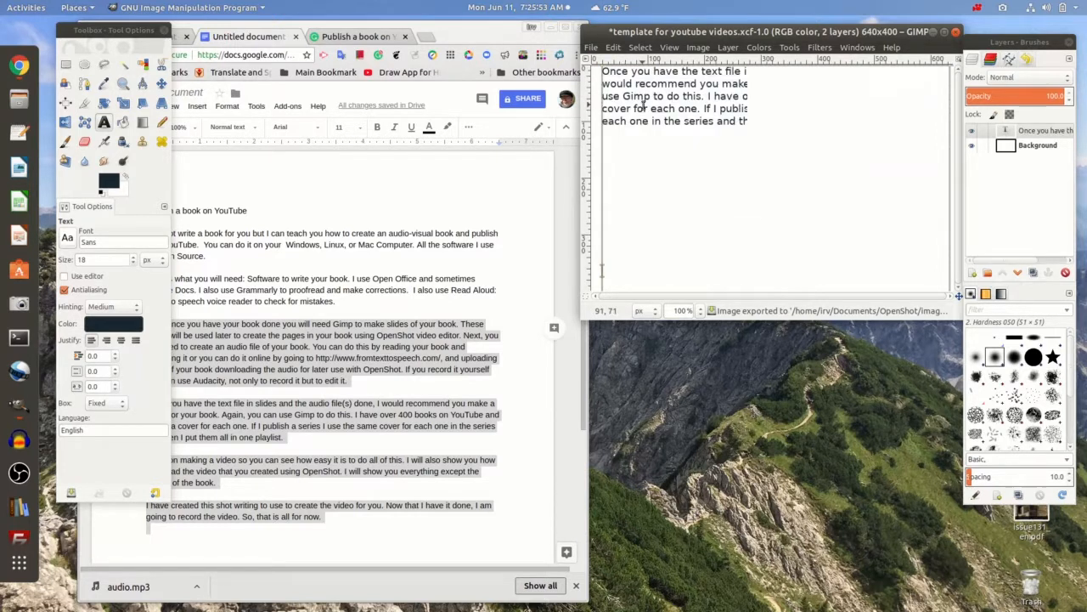
- Export the slide as 3.png into Documents/OpenShot/images, overwriting the existing file with the default PNG options
left_click(590, 46)
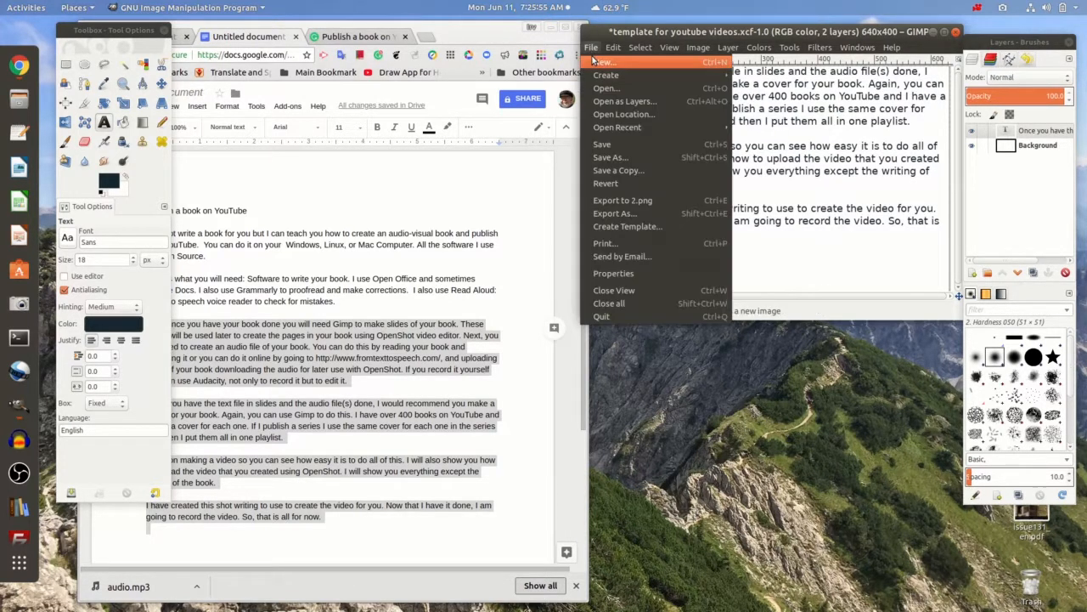
left_click(619, 213)
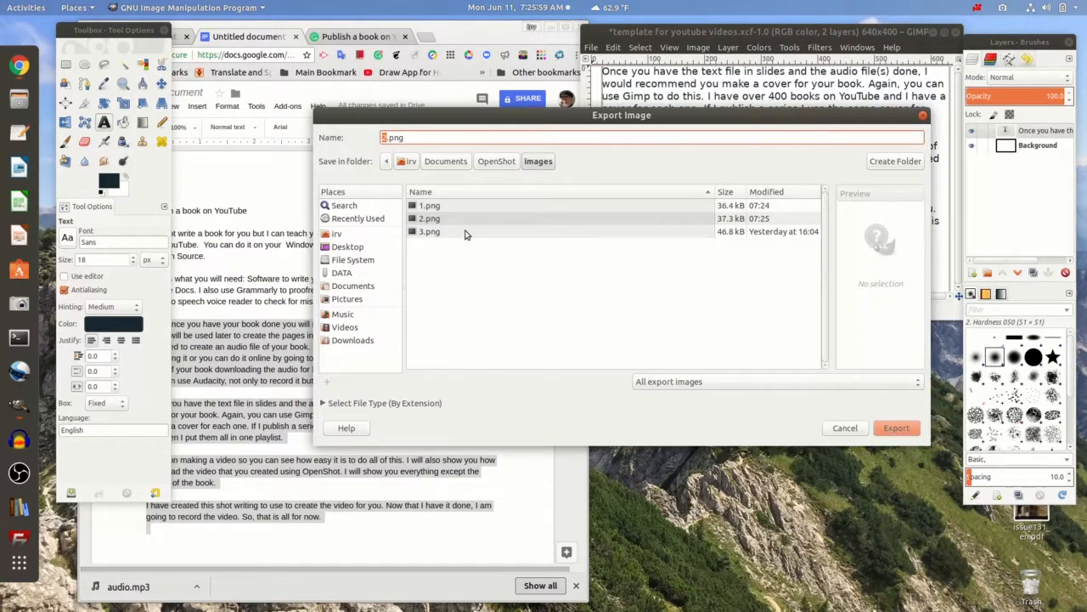
left_click(462, 234)
left_click(896, 427)
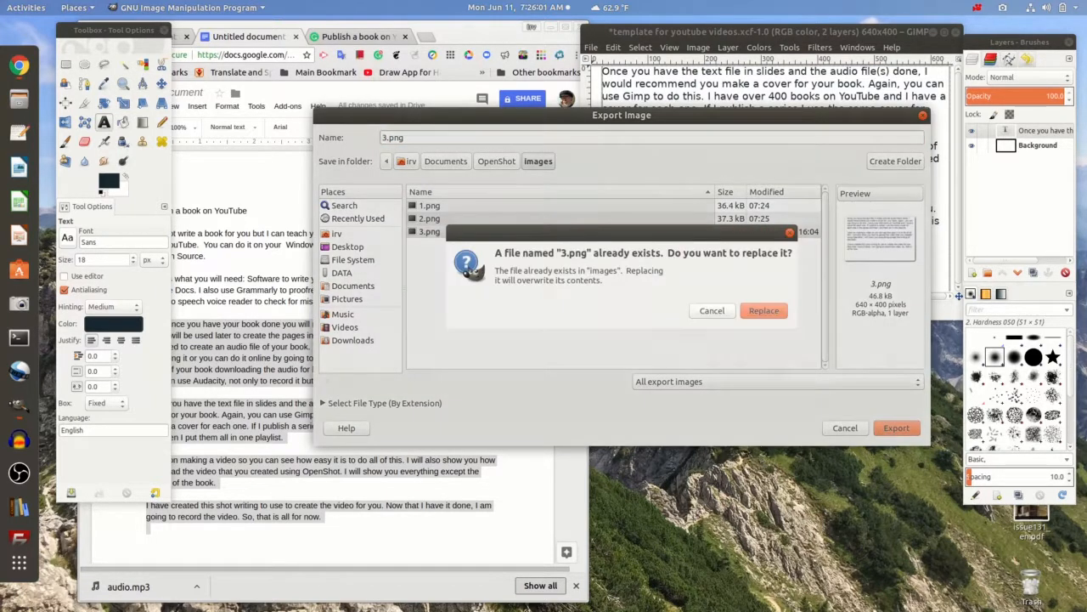
left_click(766, 310)
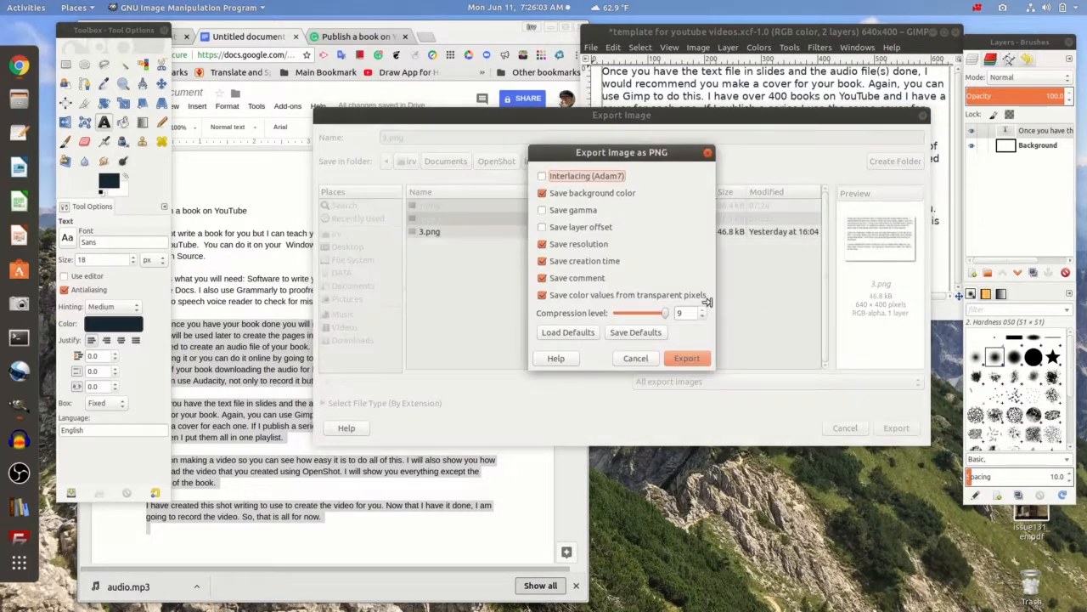
left_click(687, 356)
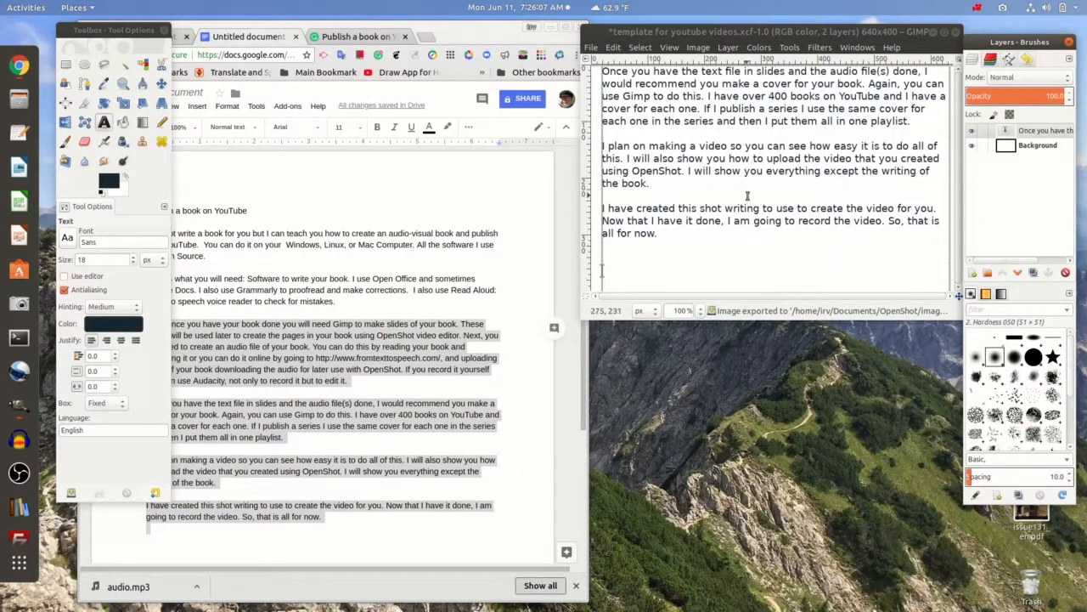
- Quit GIMP and discard the unsaved changes to the template
left_click(591, 47)
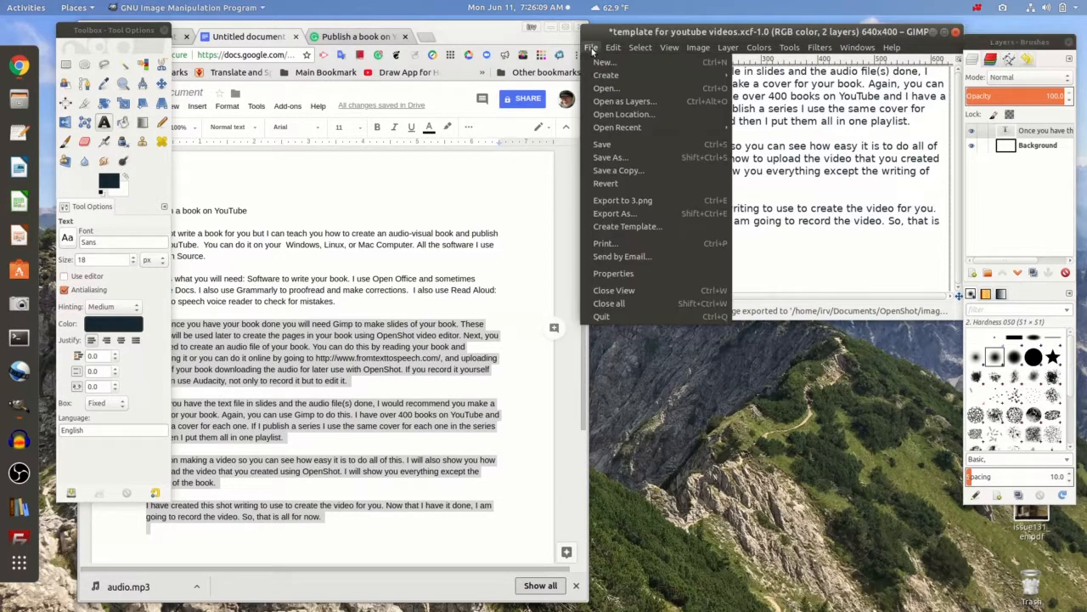
left_click(615, 318)
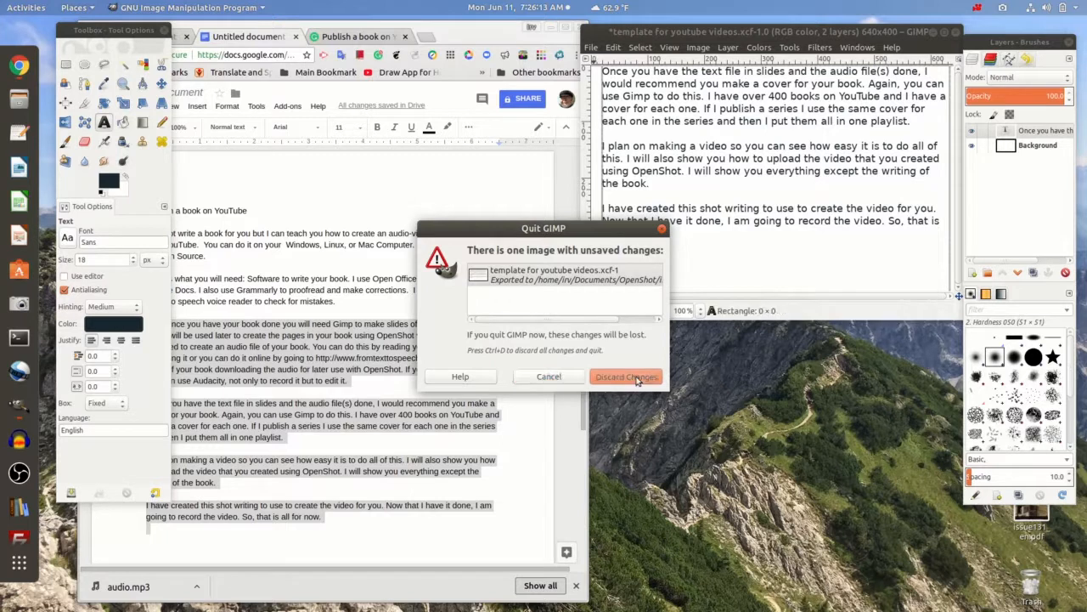
left_click(633, 377)
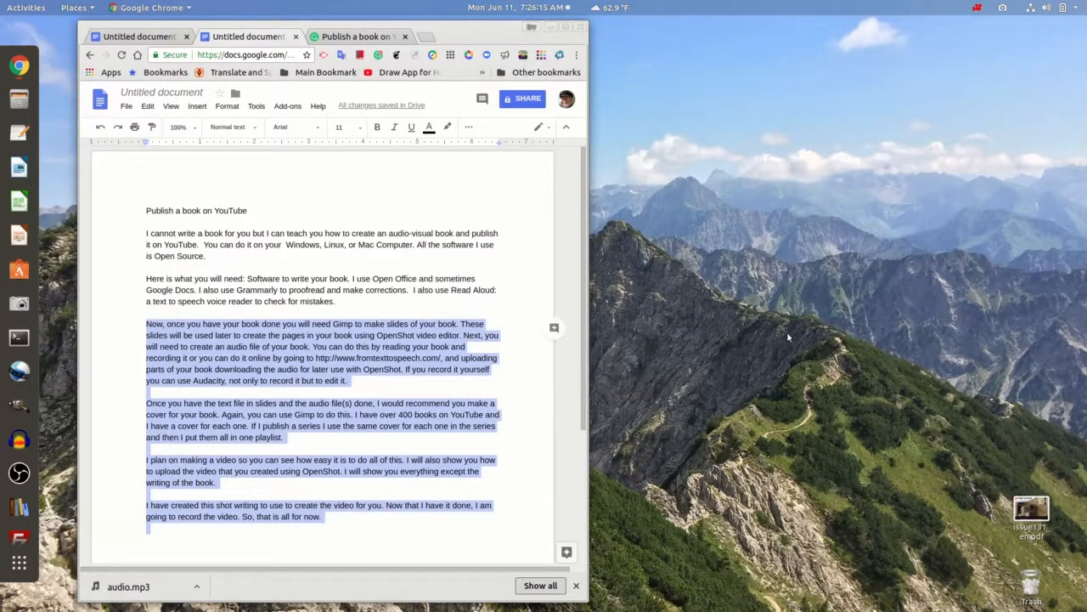
- Copy the entire text of the Google Docs document, from the title "Publish a book on YouTube" to the last paragraph
left_click(550, 28)
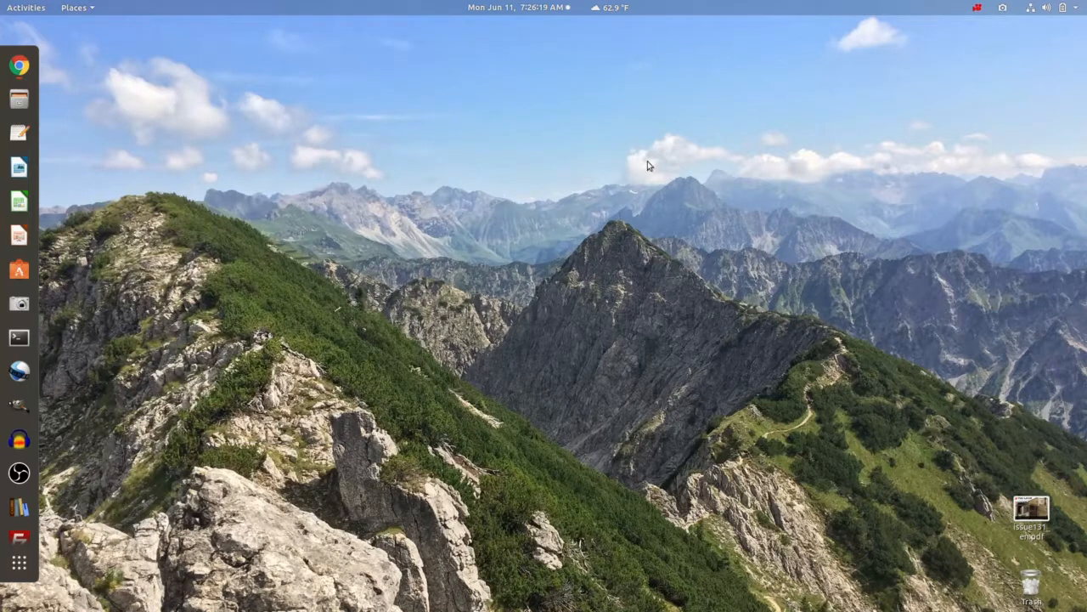
left_click(18, 65)
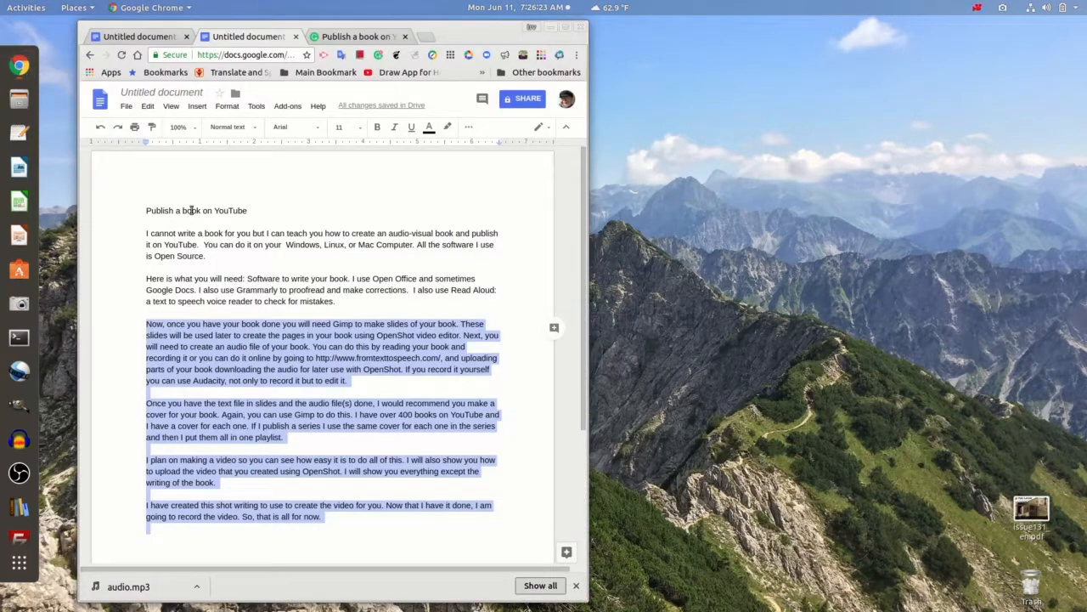
left_click(146, 211)
left_click_drag(146, 211, 308, 562)
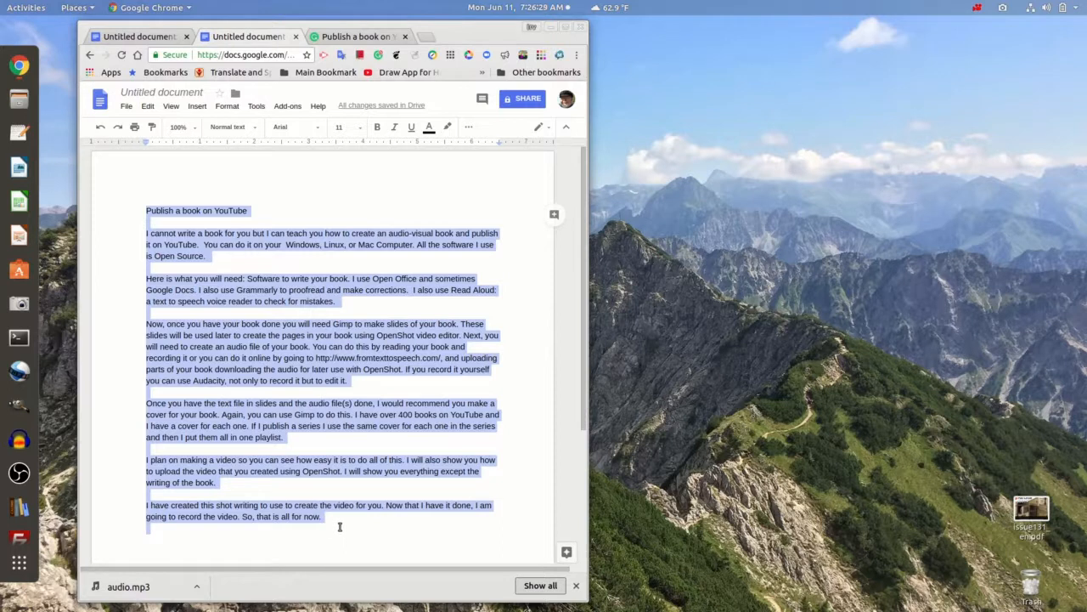
right_click(352, 349)
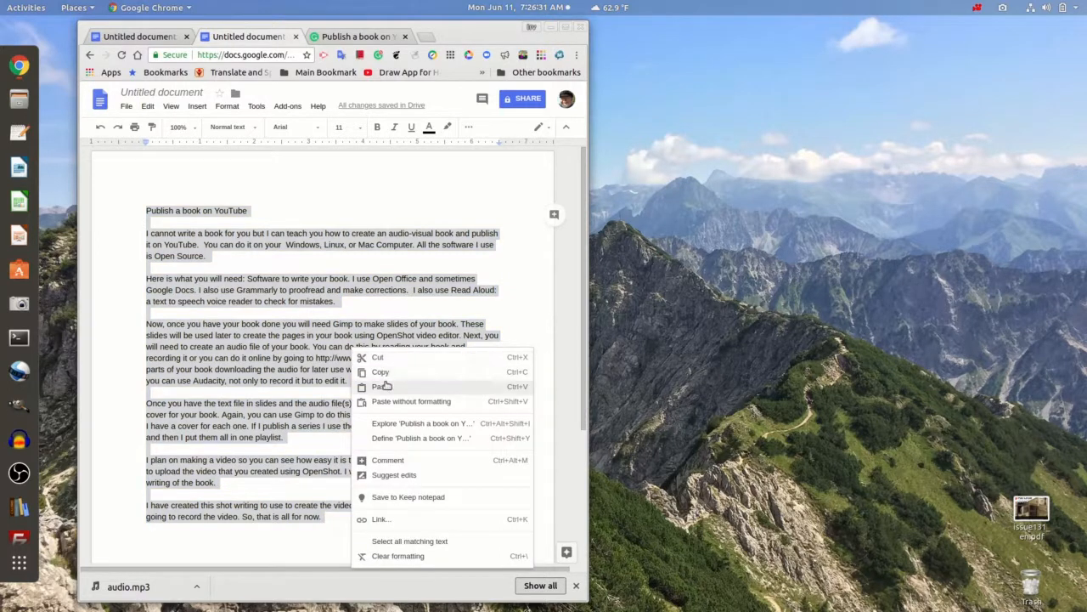
left_click(383, 372)
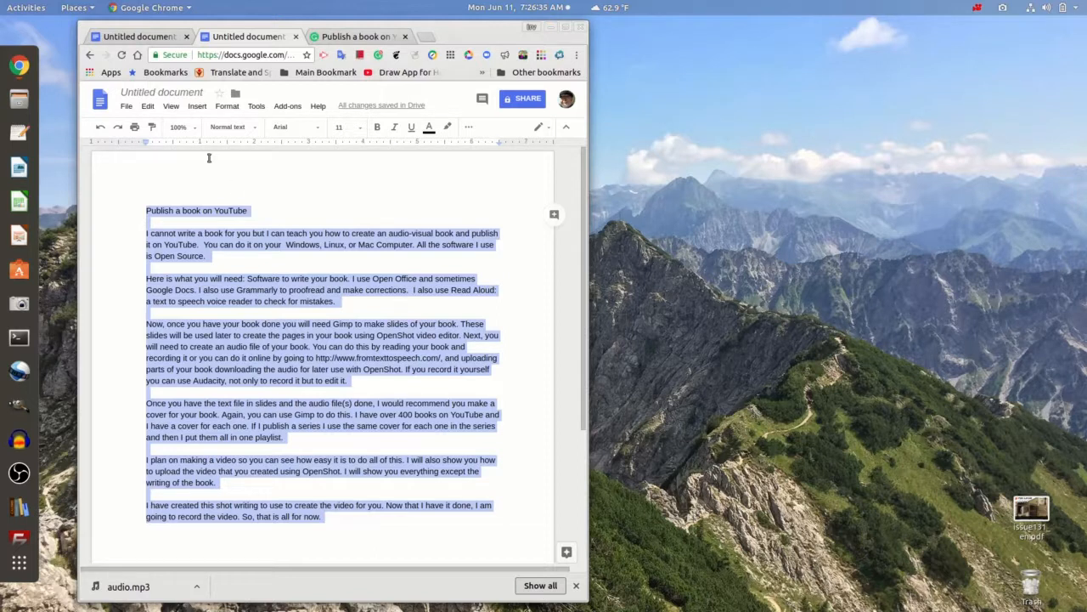
- Switch to the fromtexttospeech.com page in the other Chrome window and paste the copied book text into its text box
left_click(19, 66)
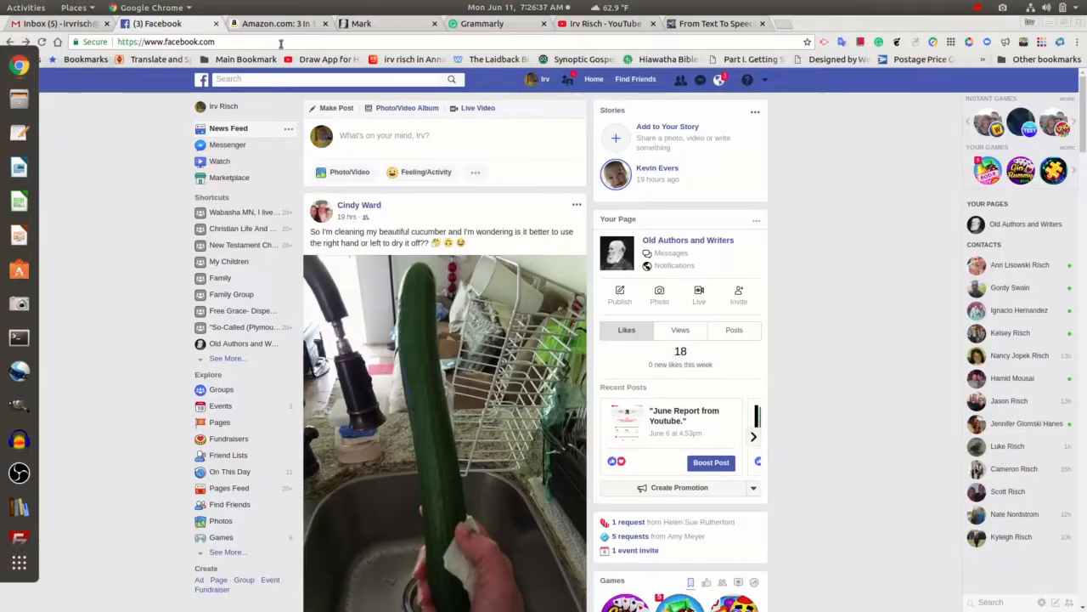
left_click(712, 24)
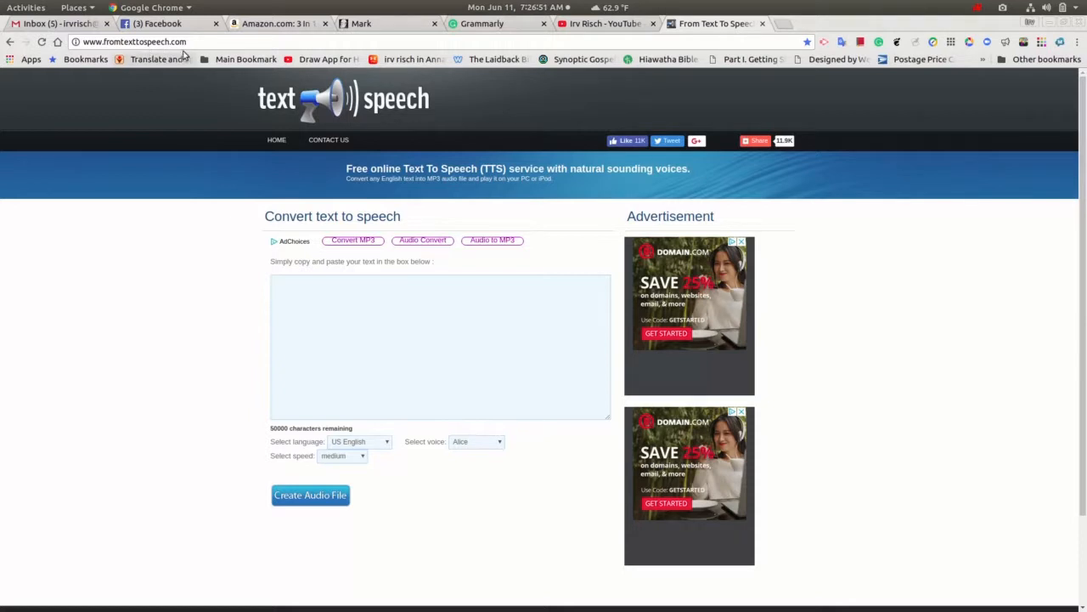
left_click(372, 290)
right_click(373, 290)
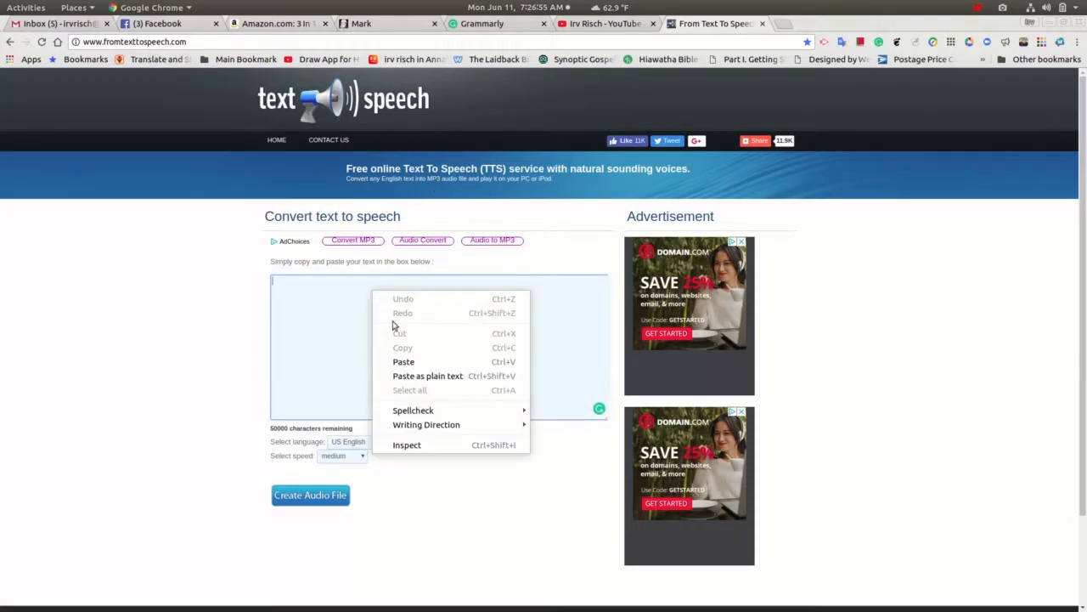
left_click(396, 361)
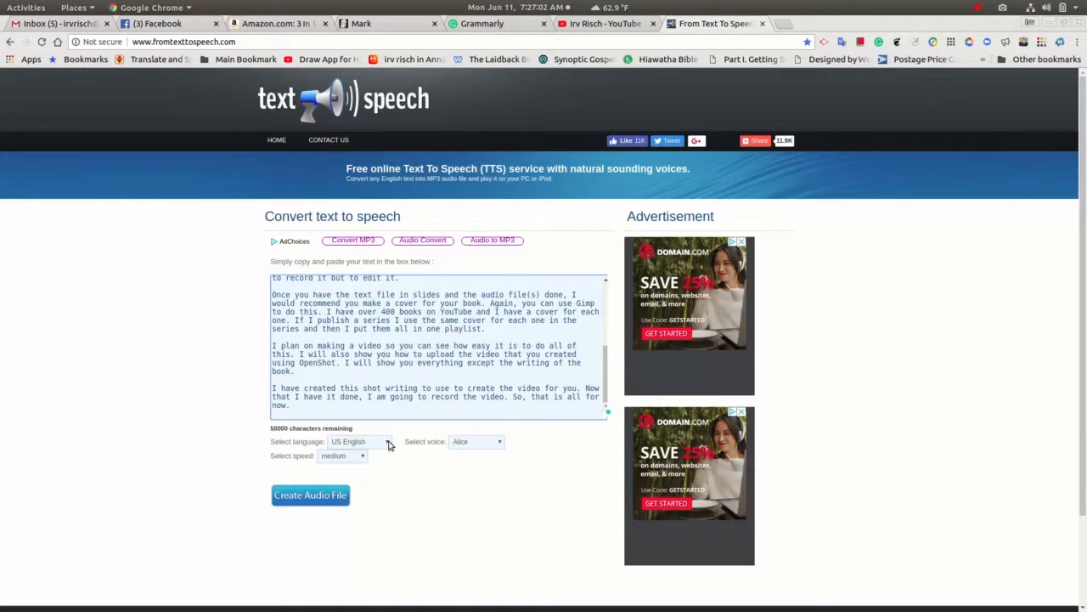
- Set the language for the speech conversion to British English
left_click(387, 443)
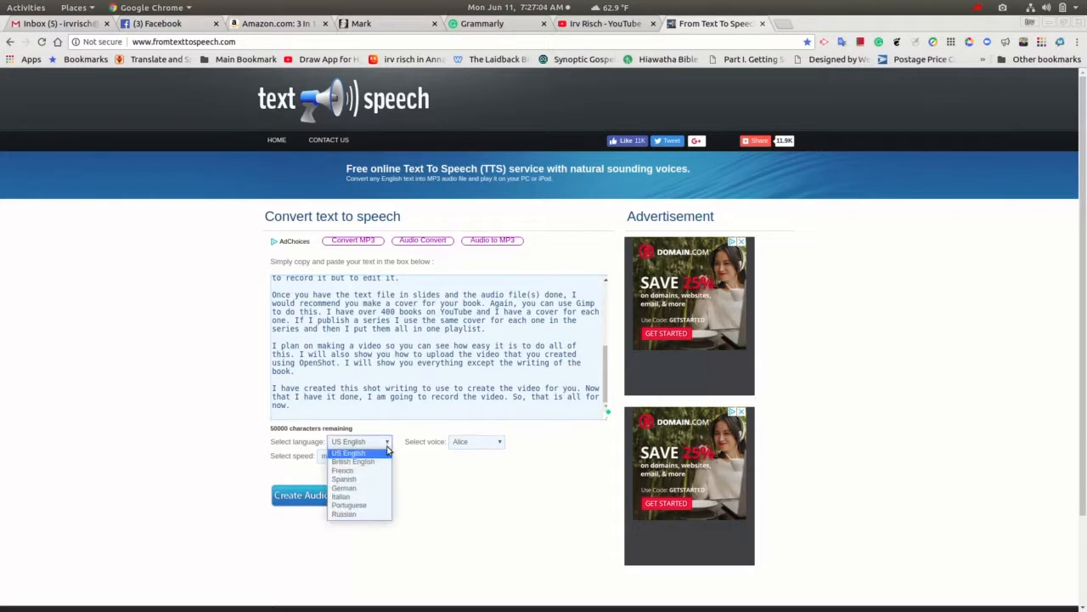
left_click(386, 462)
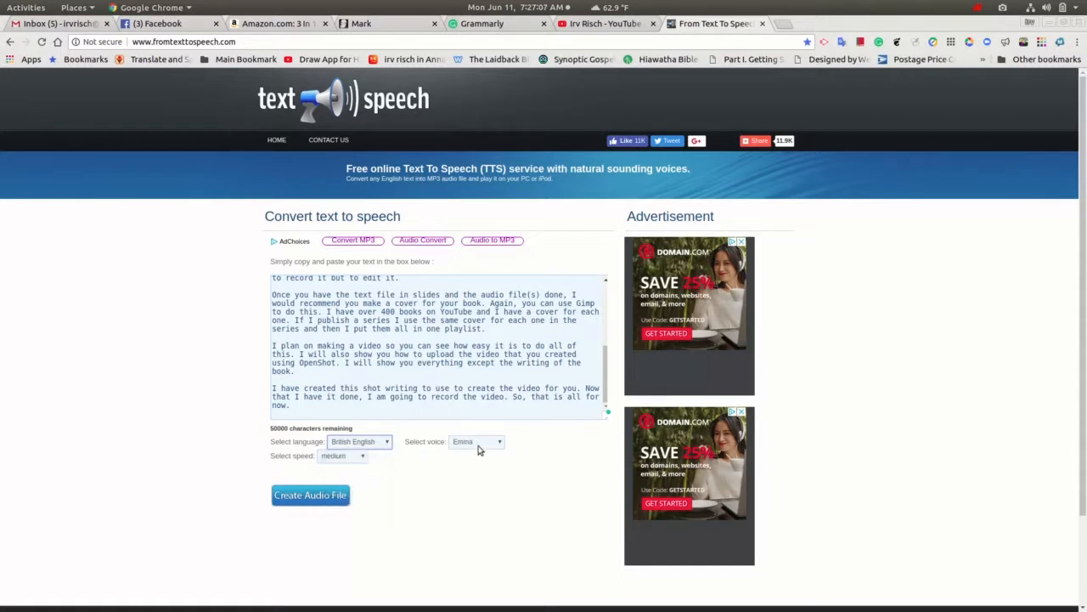
- Set the voice to Harry and the speed to fast, and create the audio file from the pasted text
left_click(500, 445)
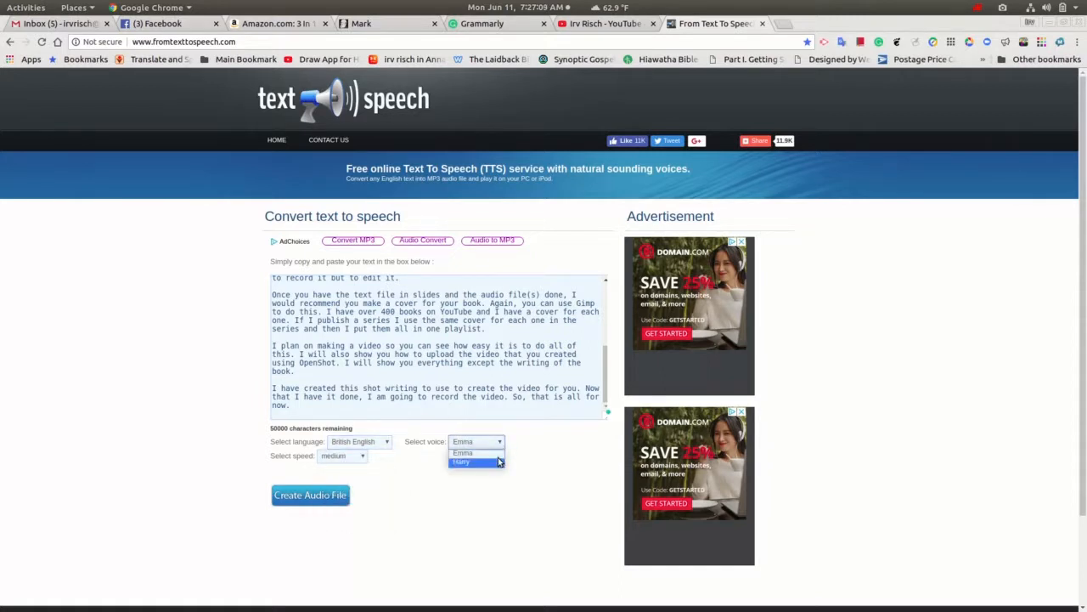
left_click(498, 464)
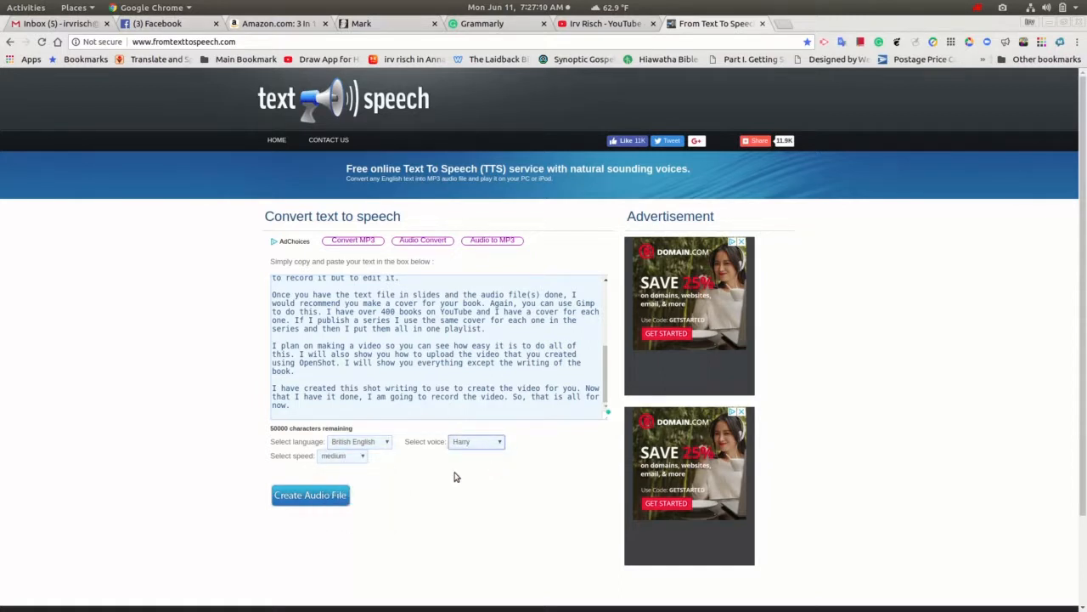
left_click(363, 459)
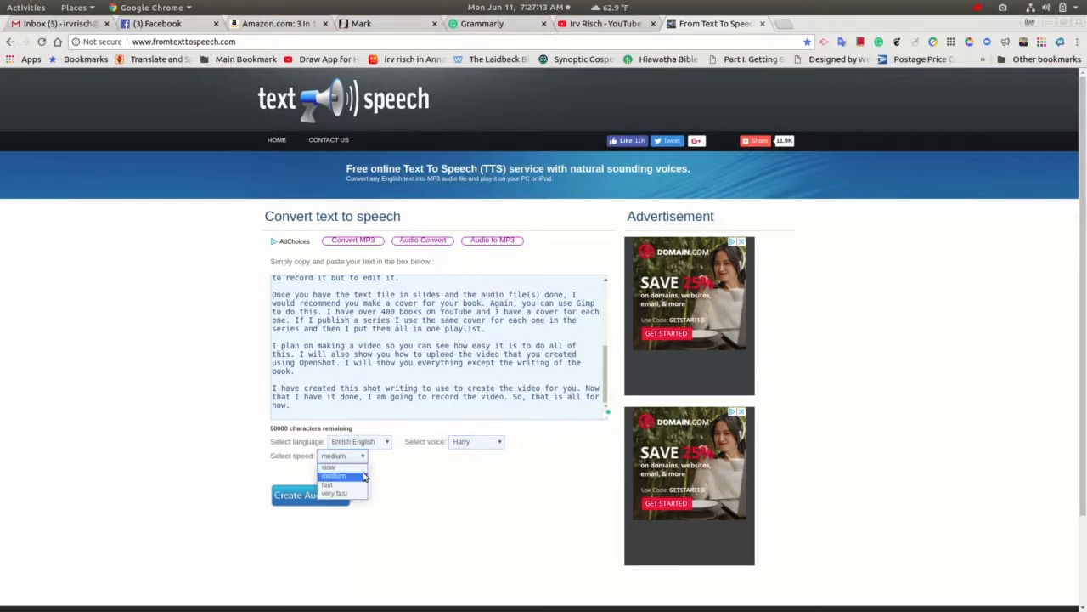
left_click(360, 486)
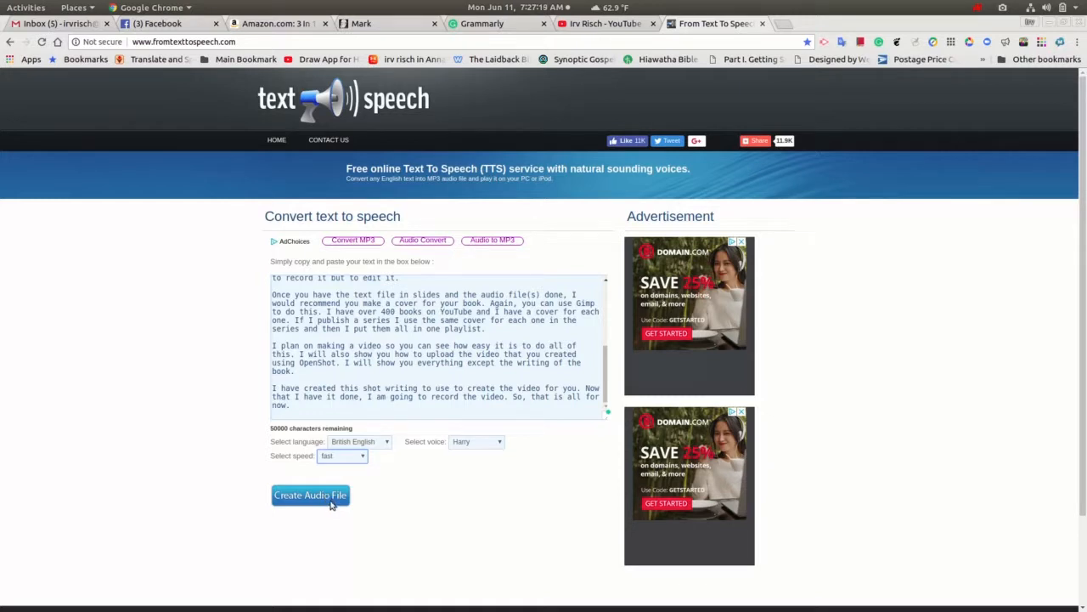
left_click(331, 503)
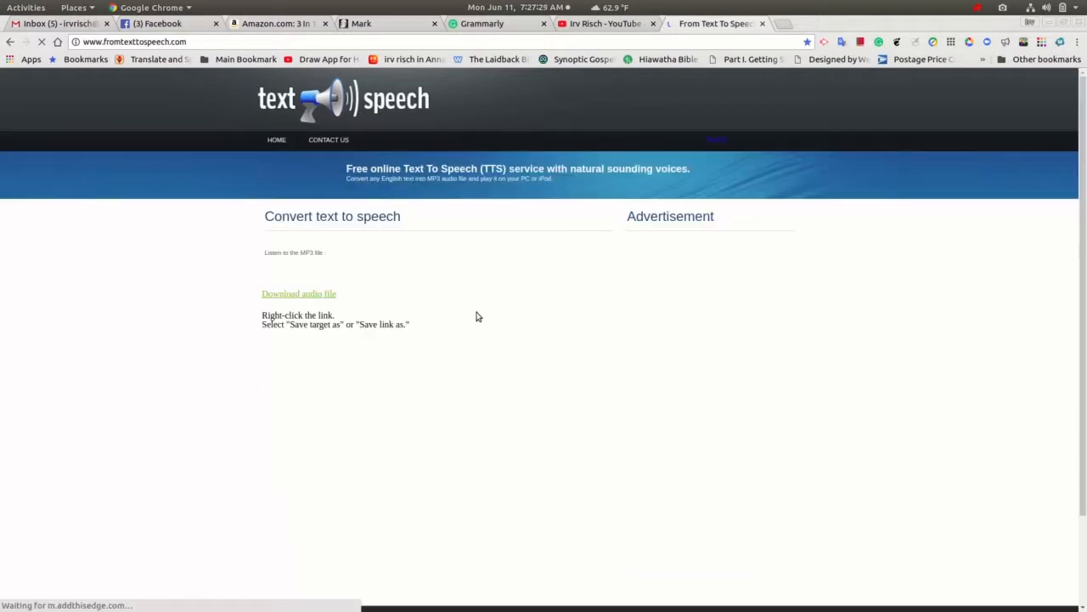
- Download the generated audio as audio.mp3 into the Documents/OpenShot folder, replacing the existing file
right_click(317, 296)
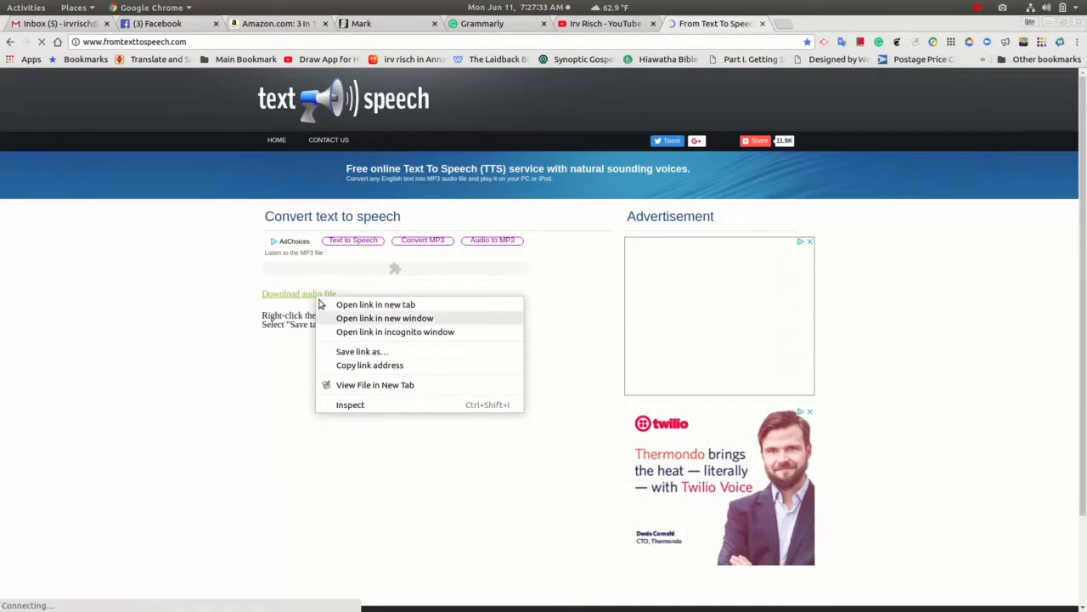
left_click(352, 352)
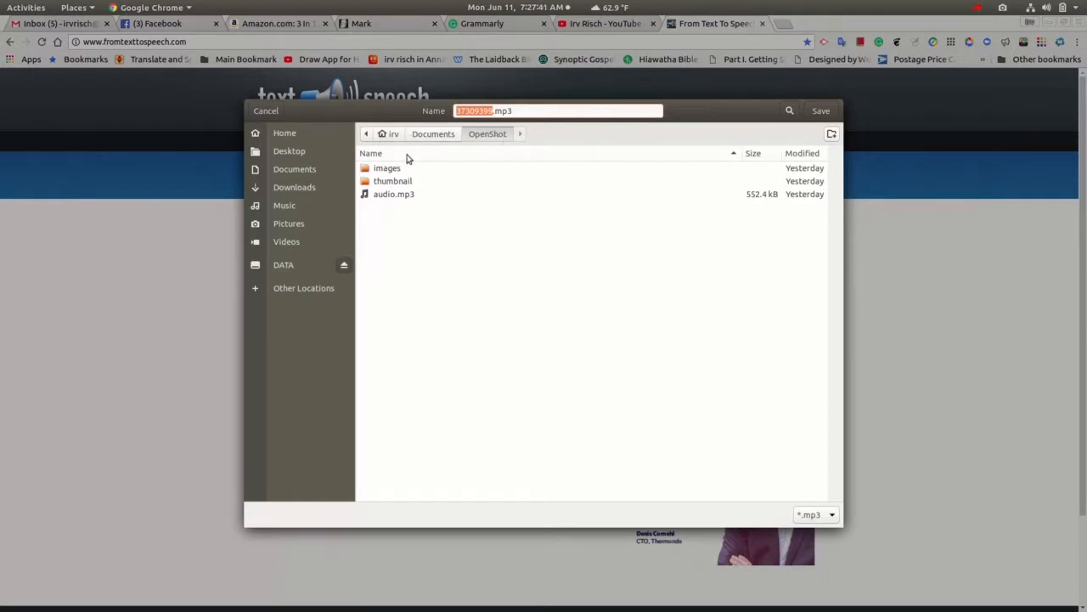
left_click(388, 197)
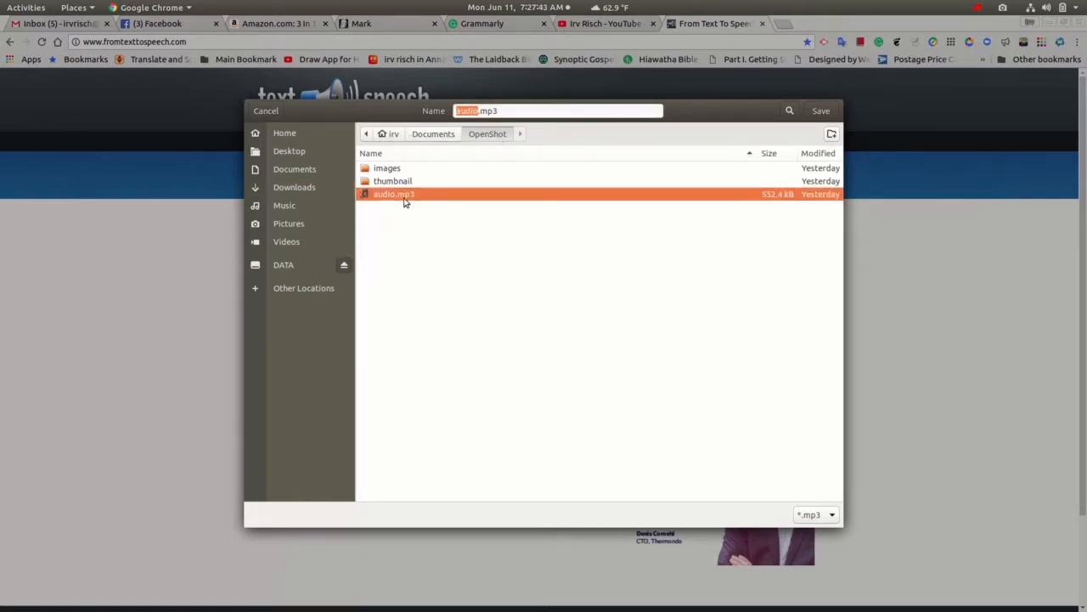
left_click(821, 111)
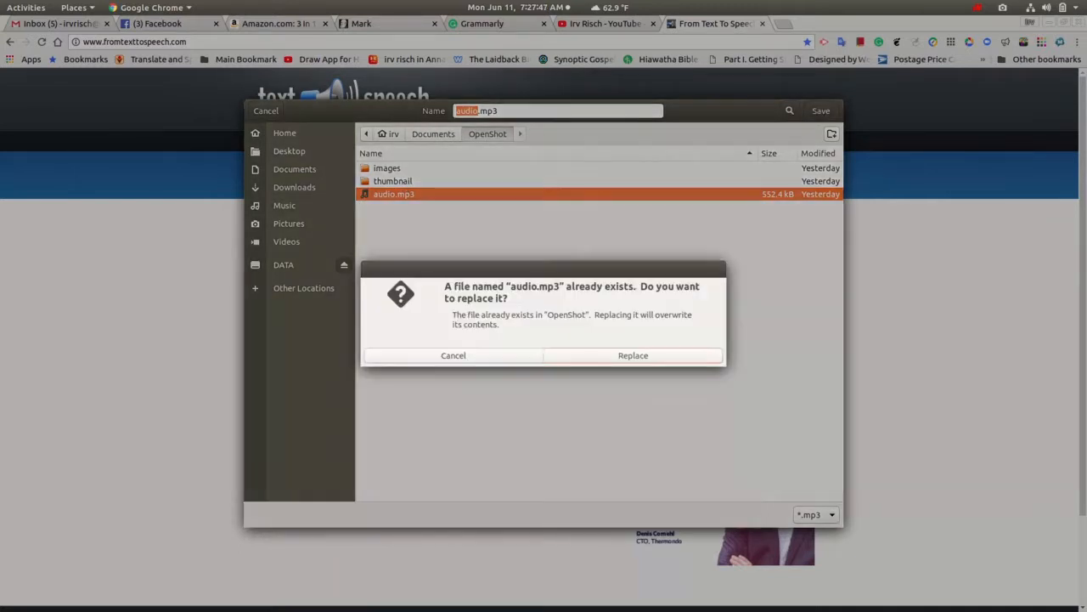
key("Return")
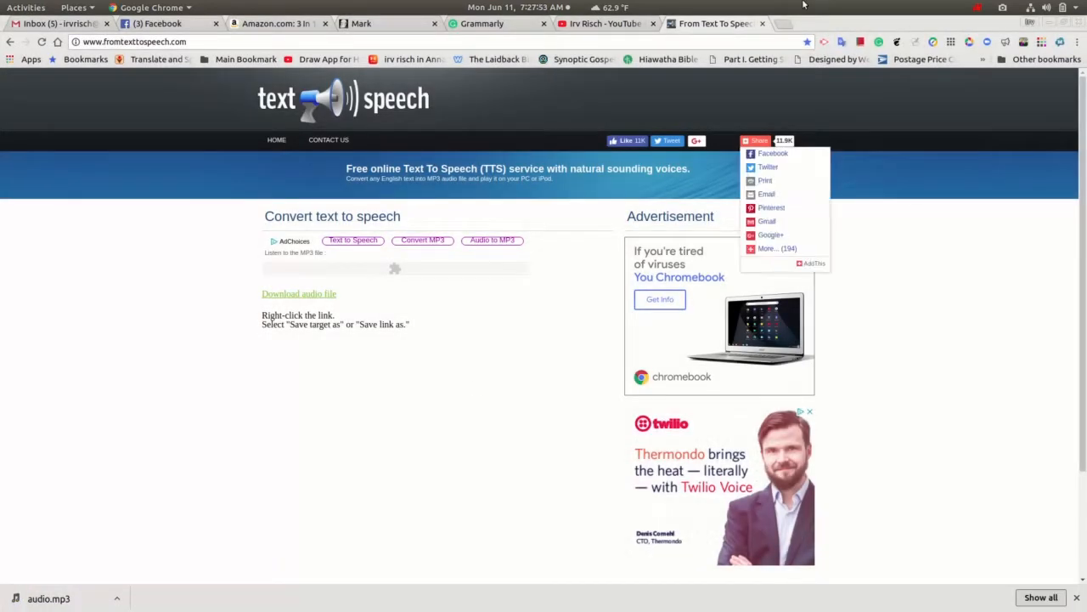
- Minimize both Chrome windows to clear the desktop
left_click(1048, 26)
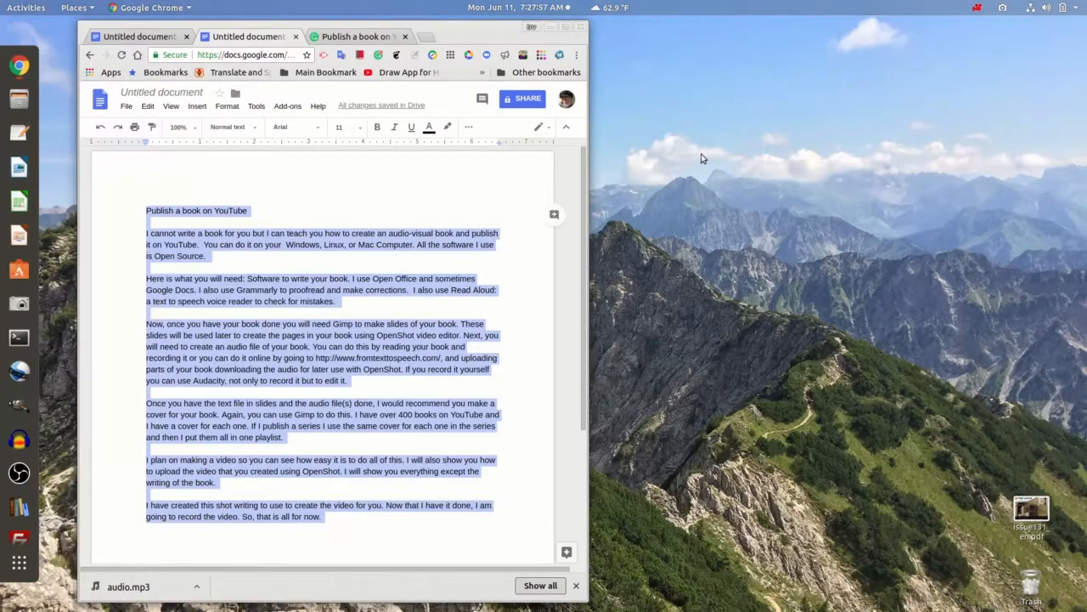
left_click(552, 29)
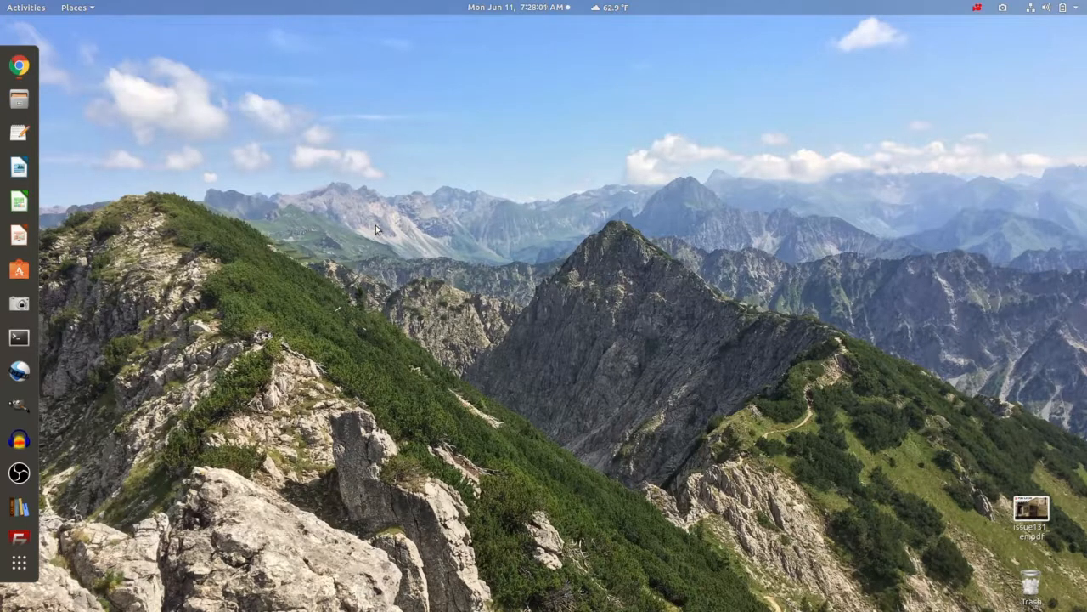
- Open the project "Publish a Audio-Visual Book on YouTube.osp" from the Documents/OpenShot folder in OpenShot and maximize its window
left_click(18, 373)
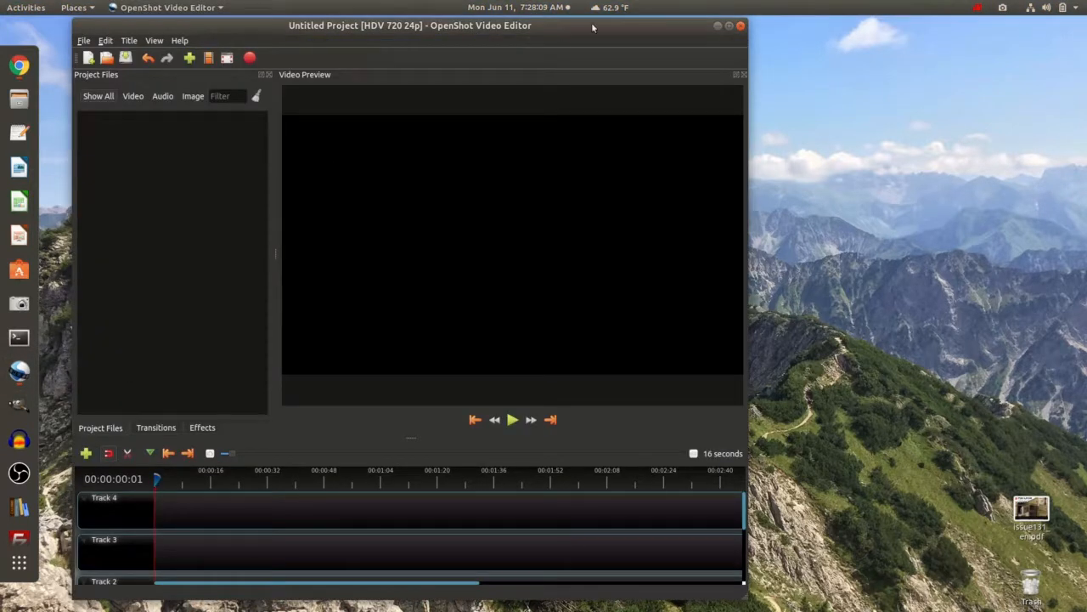
left_click(742, 27)
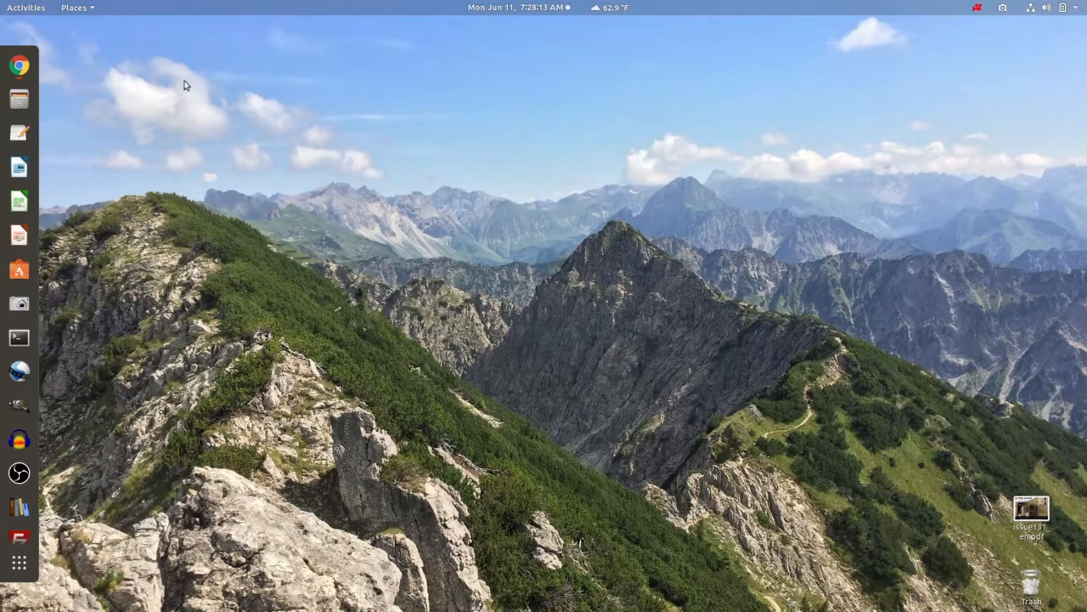
left_click(22, 100)
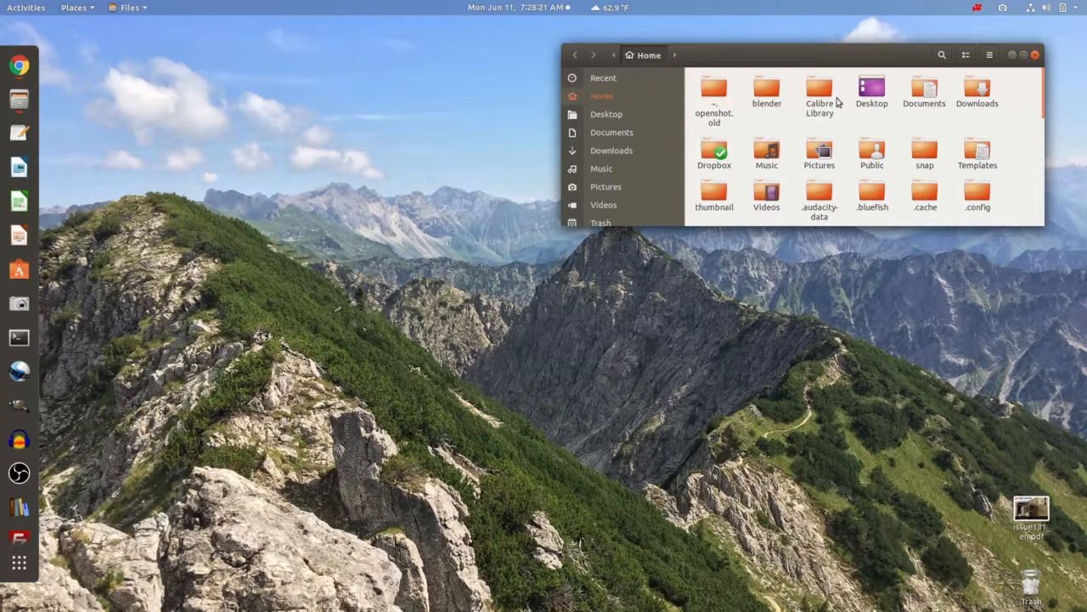
left_click(926, 89)
double_click(926, 90)
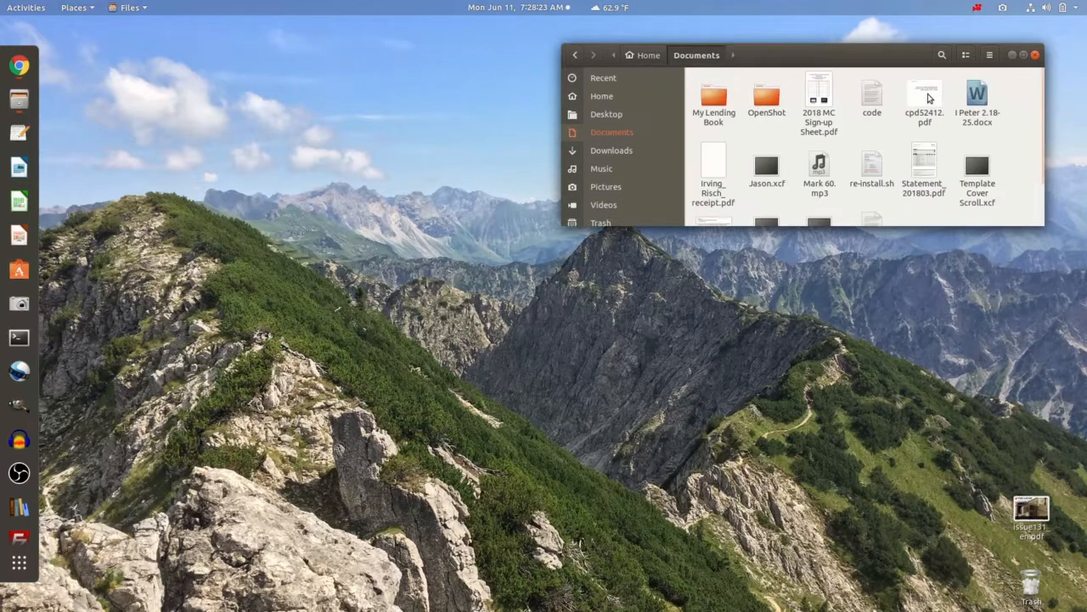
double_click(766, 96)
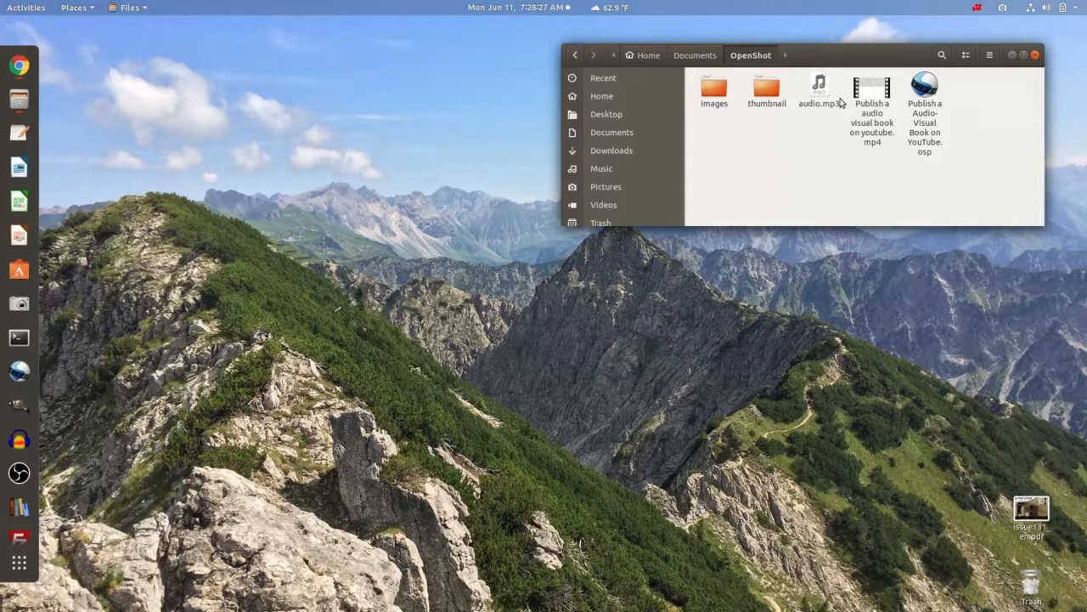
left_click(925, 96)
double_click(925, 96)
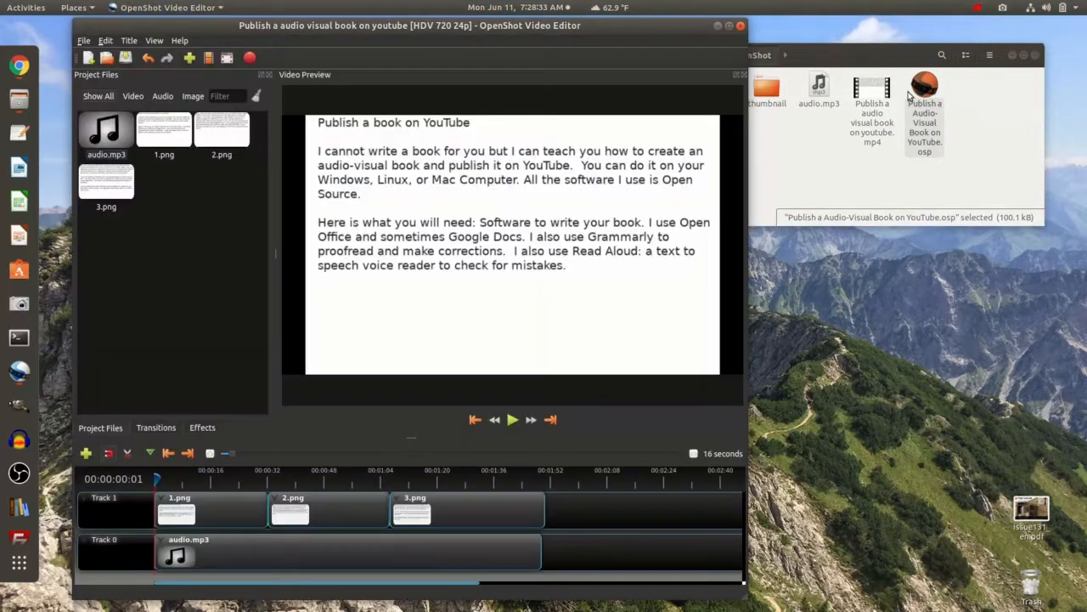
left_click(729, 26)
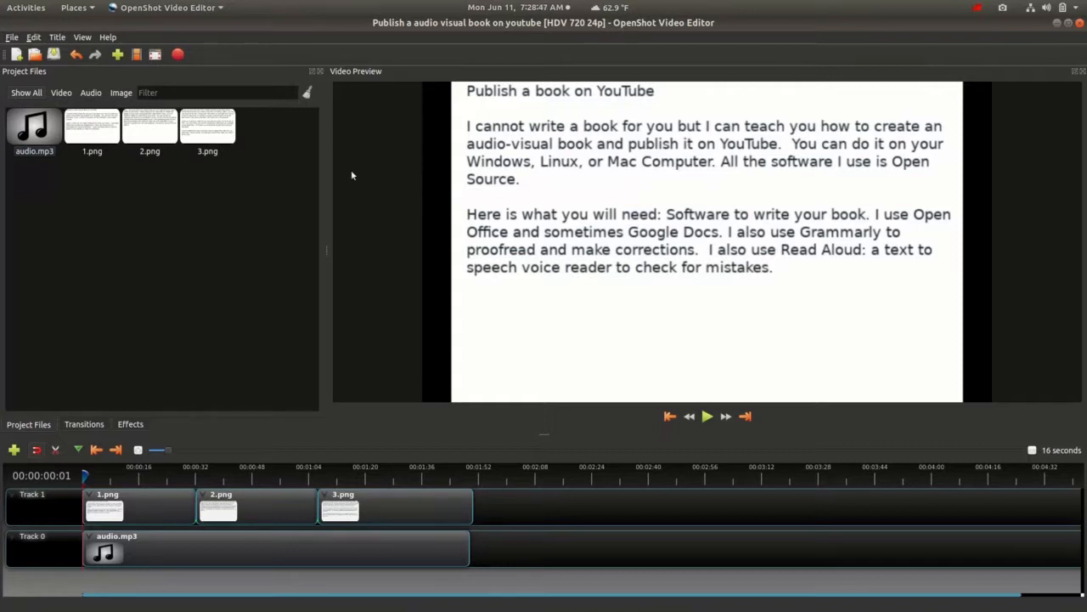
- Remove the 3.png, 2.png and 1.png clips from Track 1 and the audio.mp3 clip from Track 0
right_click(407, 513)
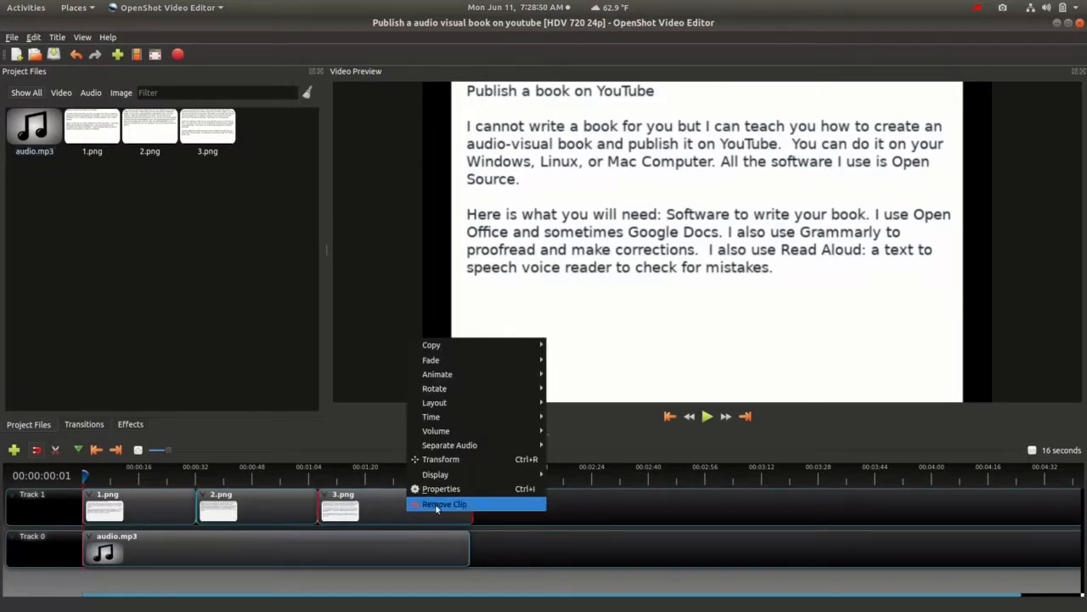
left_click(435, 505)
right_click(279, 511)
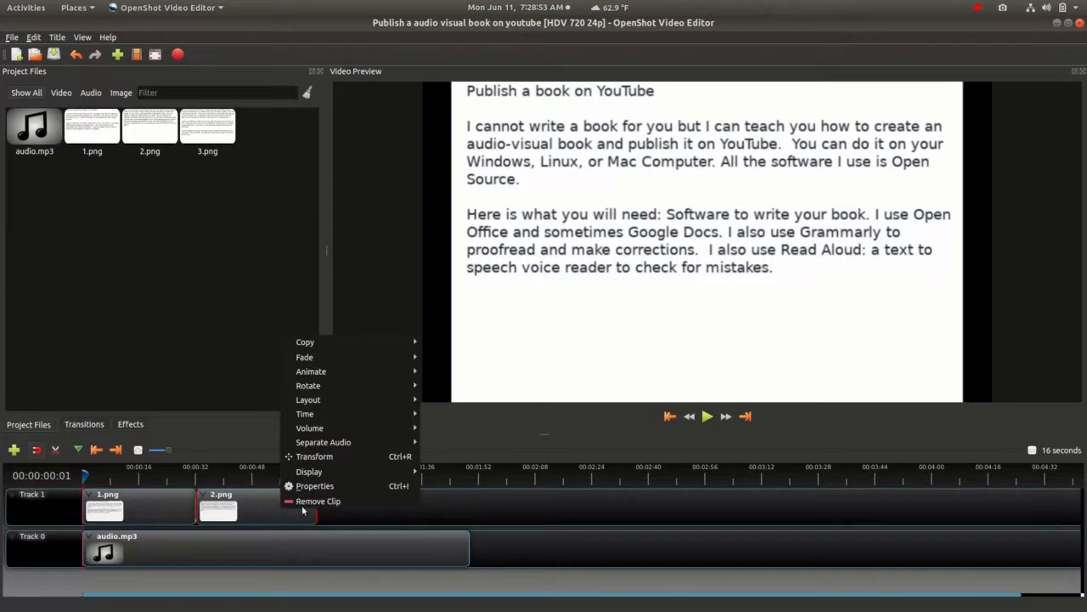
left_click(336, 503)
right_click(176, 512)
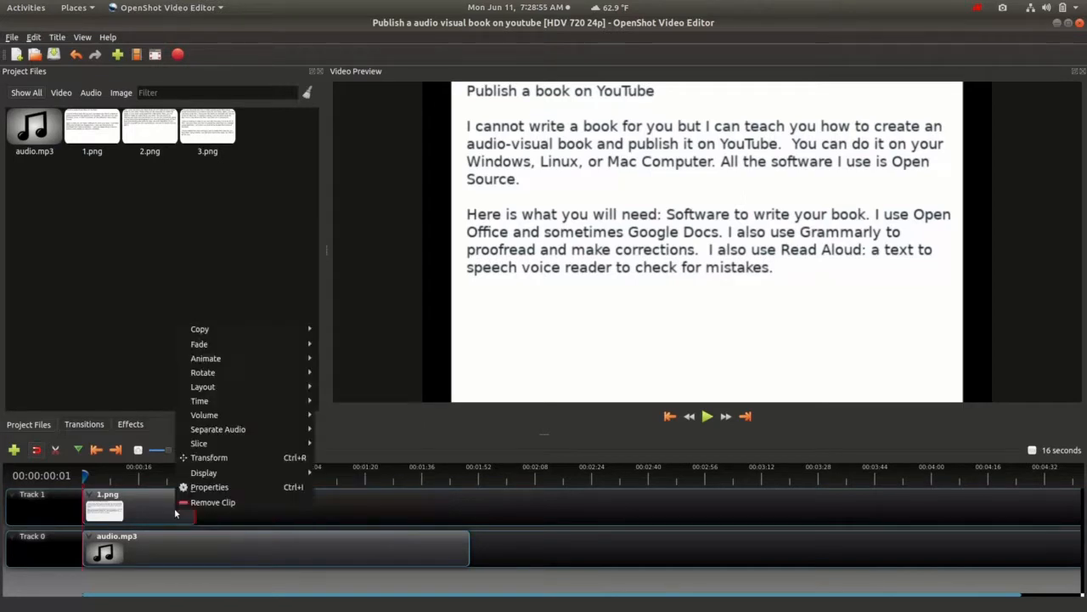
left_click(231, 503)
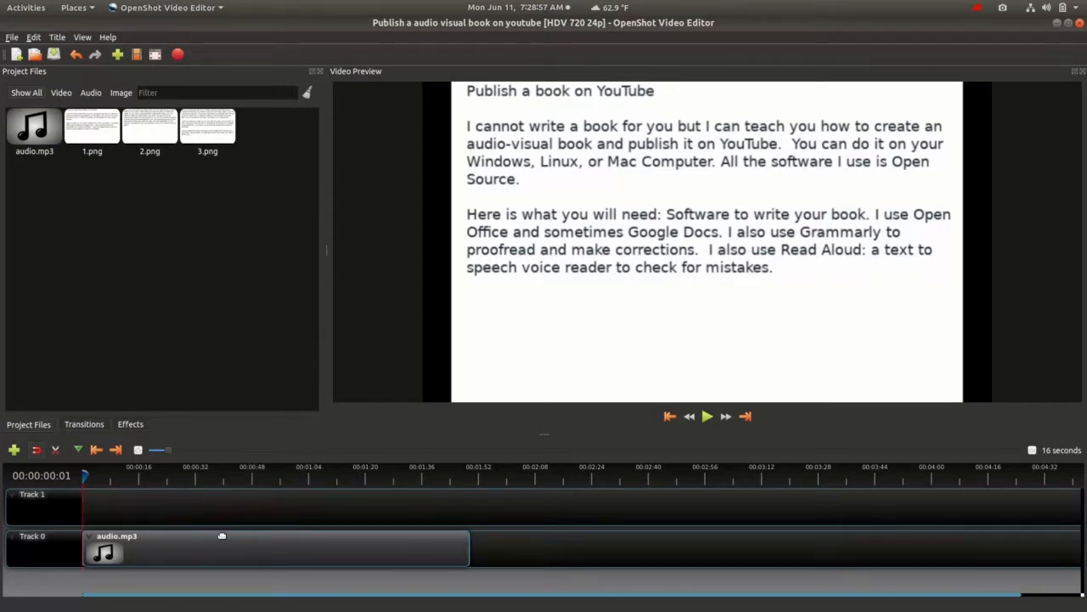
right_click(227, 554)
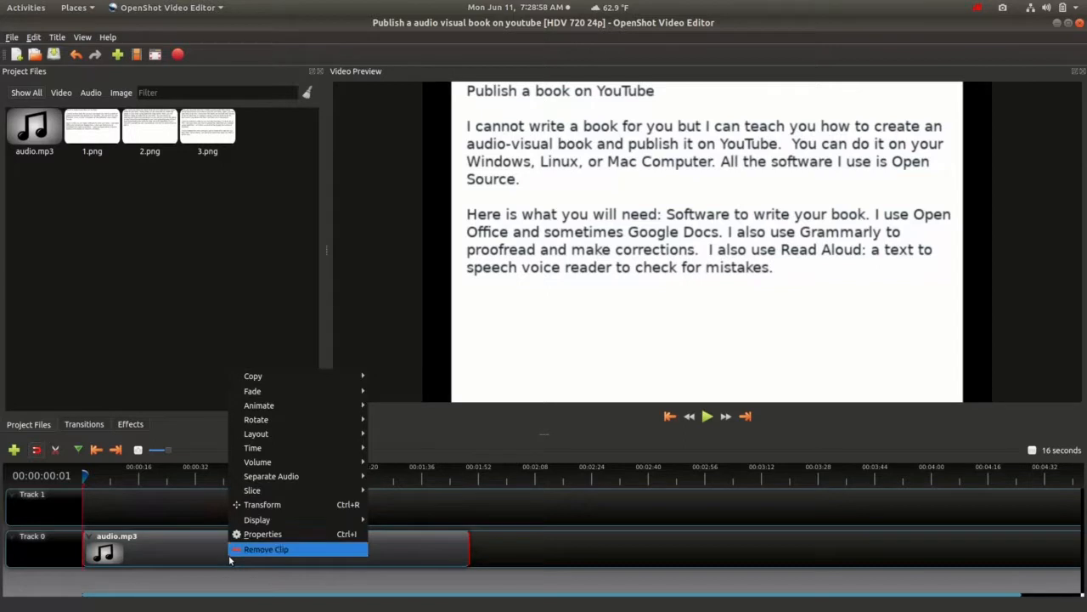
left_click(277, 553)
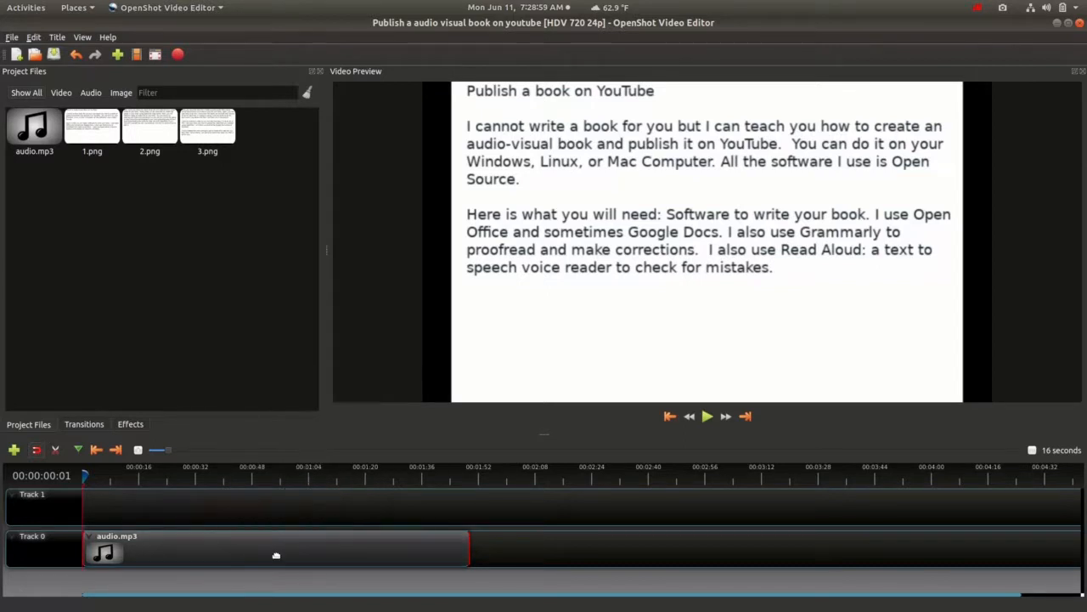
- Remove audio.mp3, 1.png, 2.png and 3.png together from the project files
right_click(208, 128)
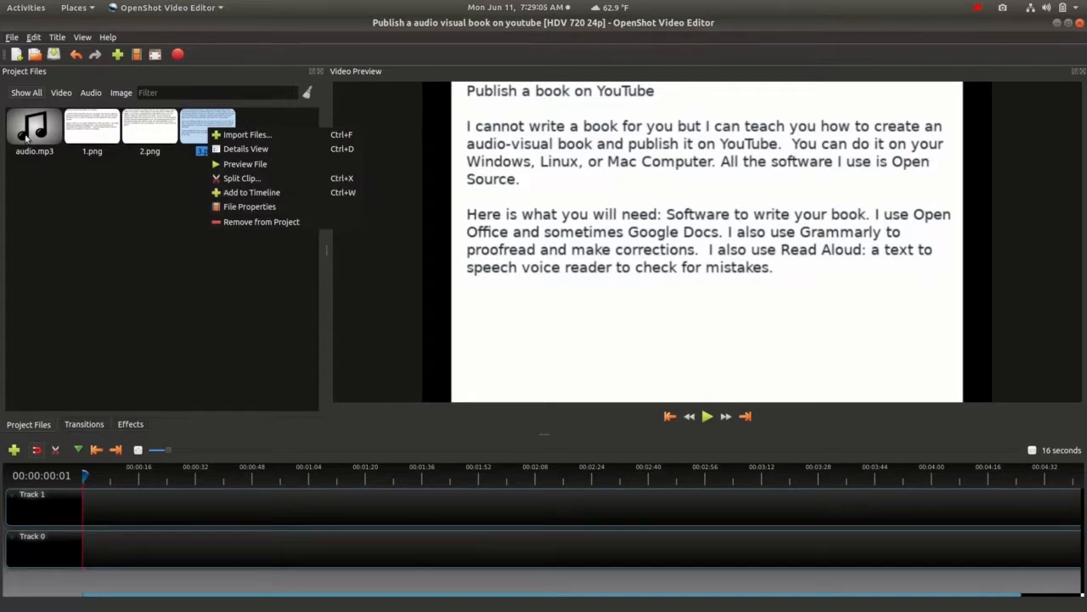
left_click(110, 155)
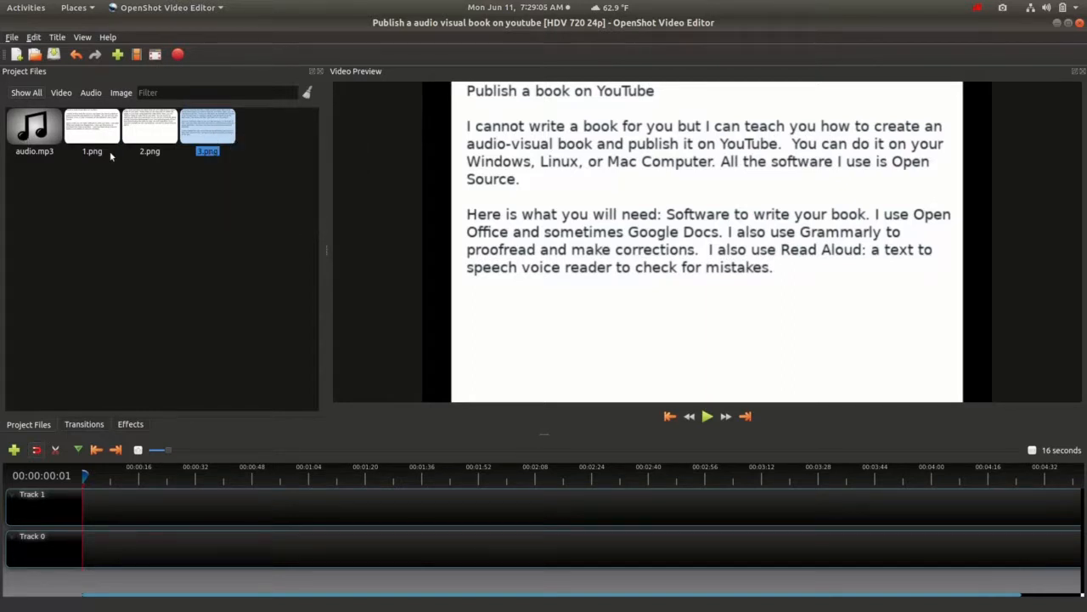
left_click(28, 127)
left_click(229, 135, "shift")
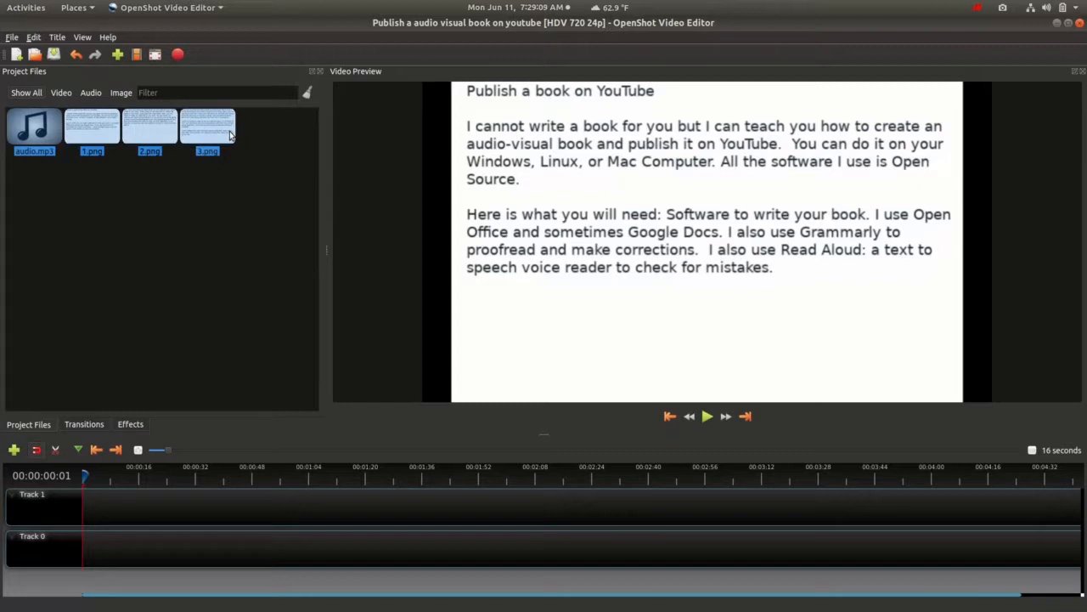
right_click(229, 134)
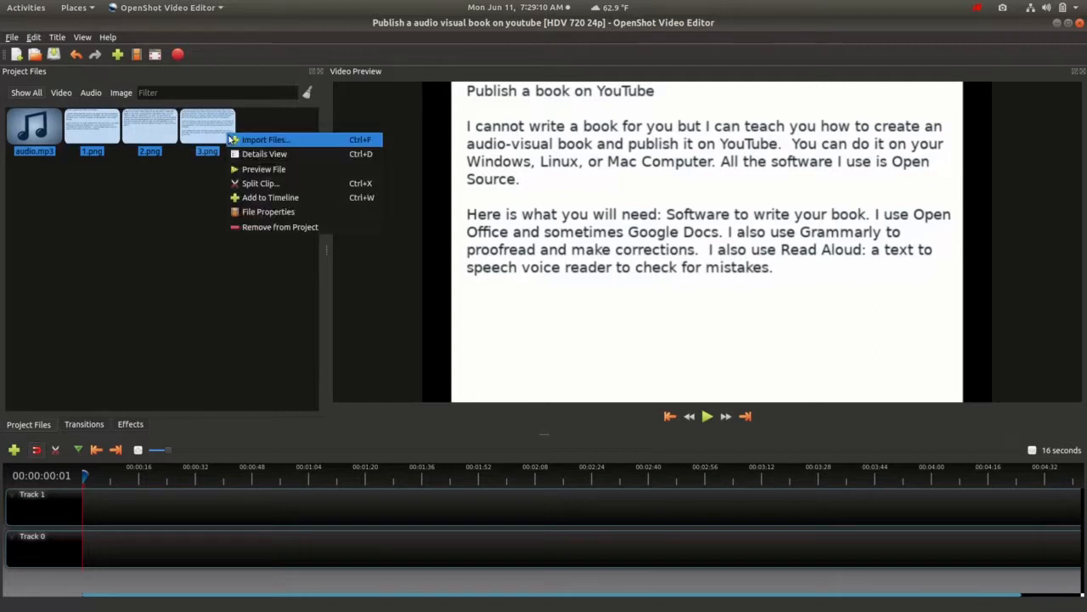
left_click(290, 228)
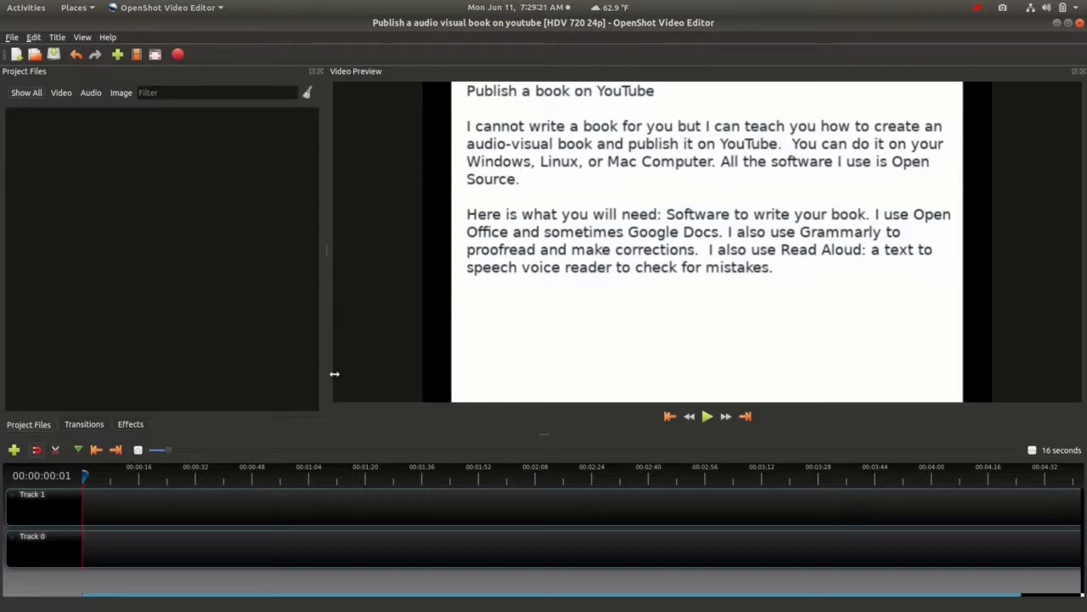
- Move the playhead to the start of the empty timeline
left_click_drag(104, 478, 74, 474)
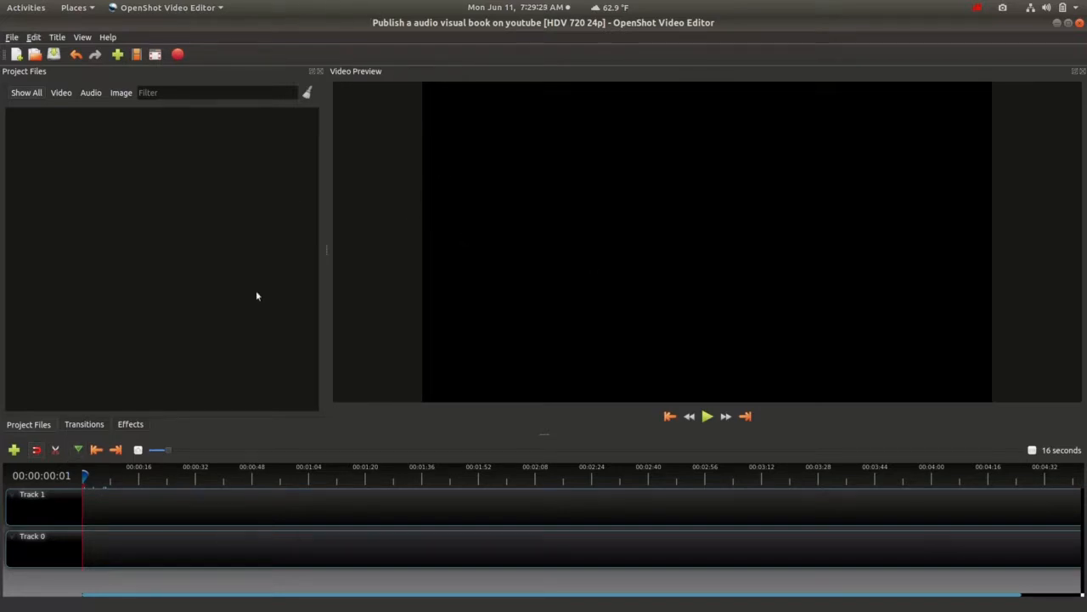
right_click(49, 513)
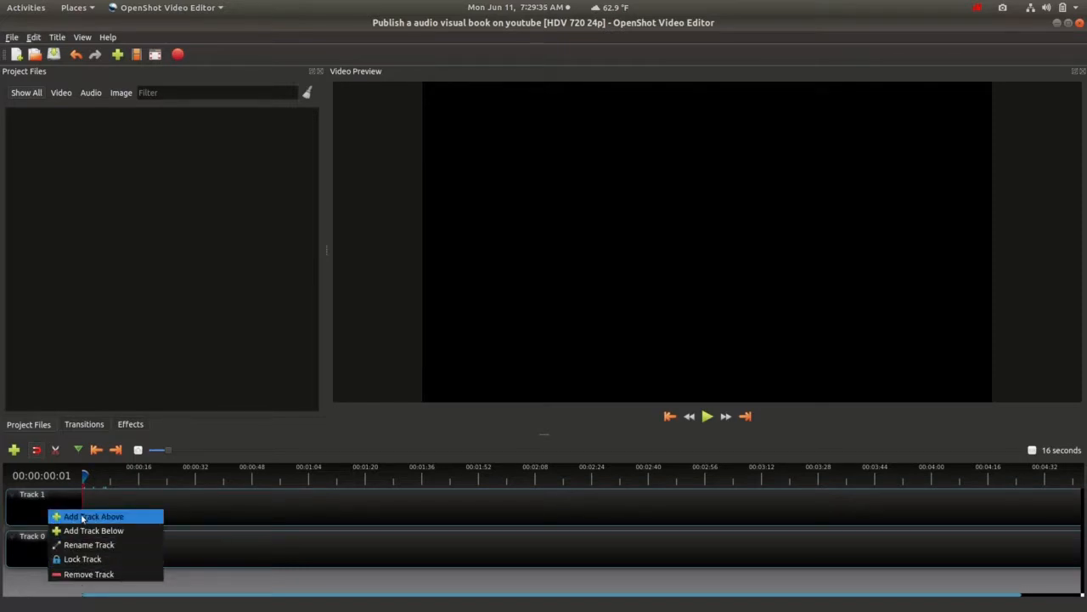
left_click(95, 245)
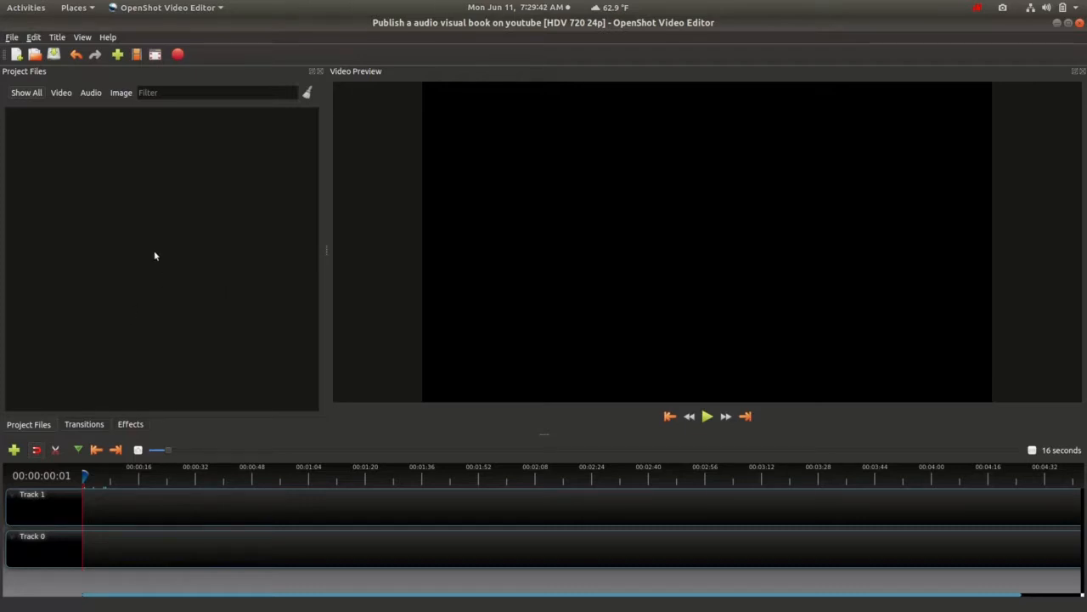
- Import audio.mp3 from the Documents/OpenShot folder and place it at the start of Track 0
left_click(118, 55)
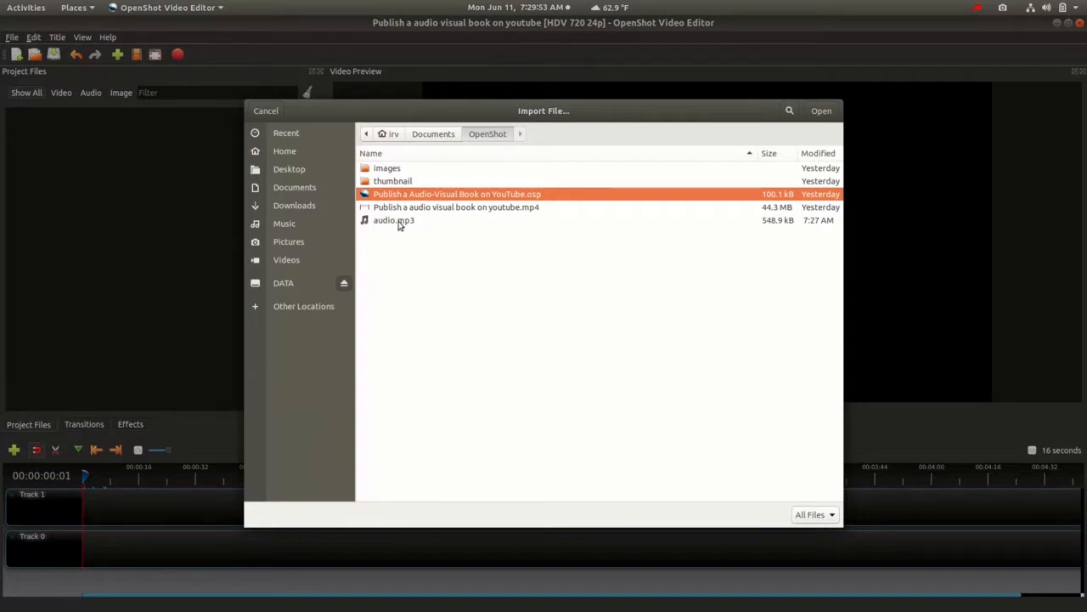
left_click(400, 223)
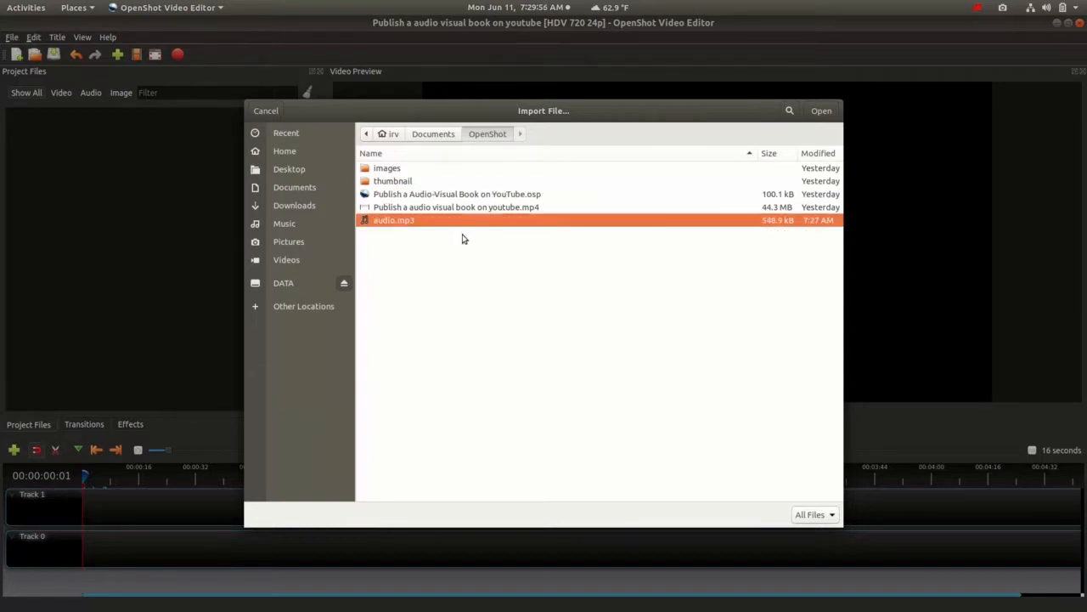
left_click(829, 113)
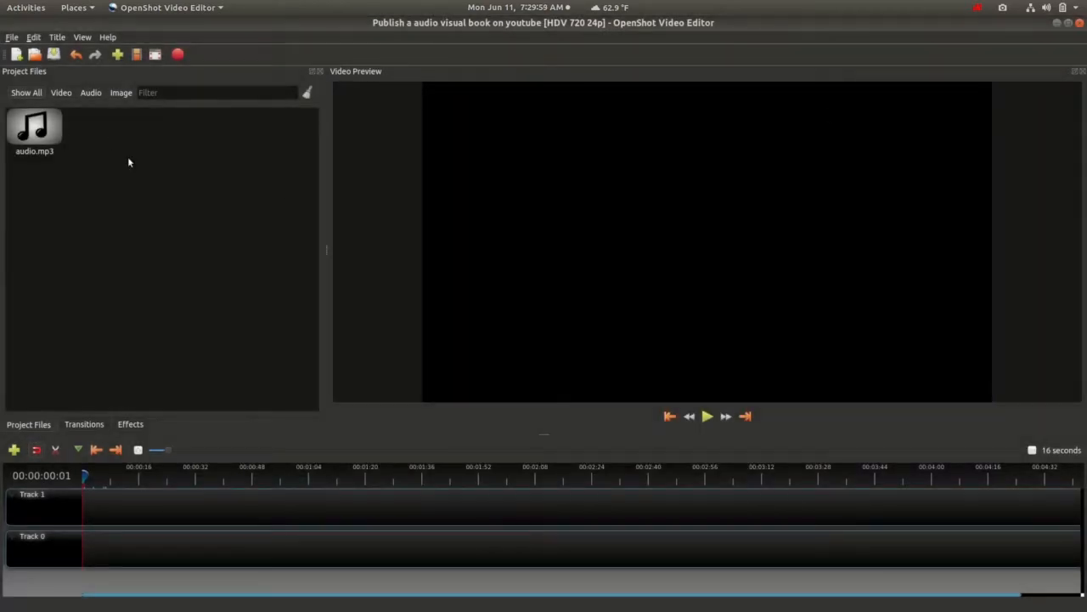
left_click_drag(45, 143, 82, 554)
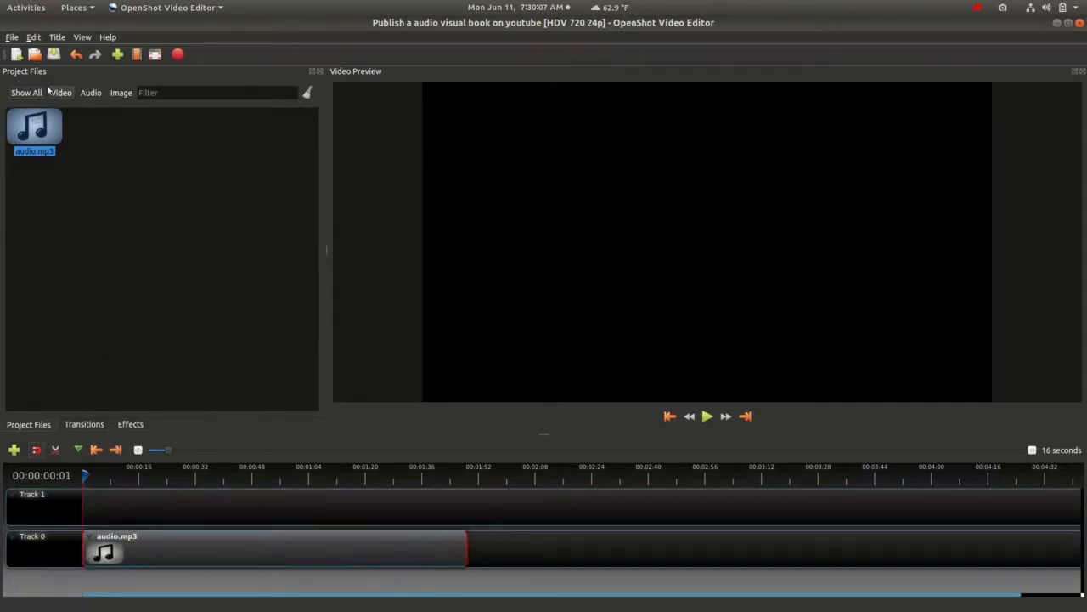
- Filter the project files to images and import 1.png, 2.png and 3.png from the images folder as separate images, not an image sequence
left_click(120, 93)
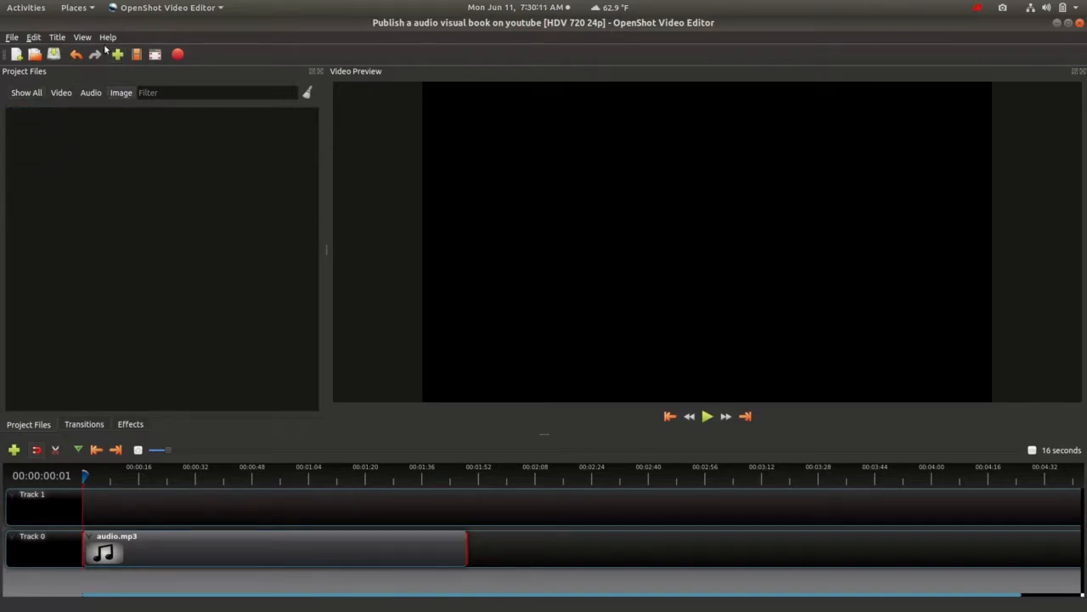
left_click(117, 55)
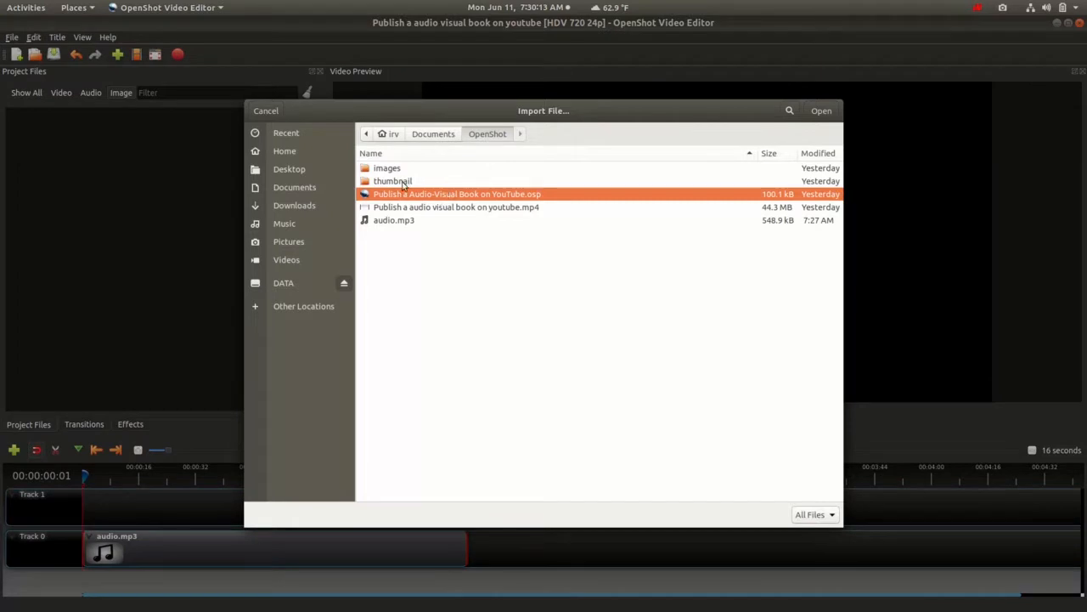
double_click(386, 169)
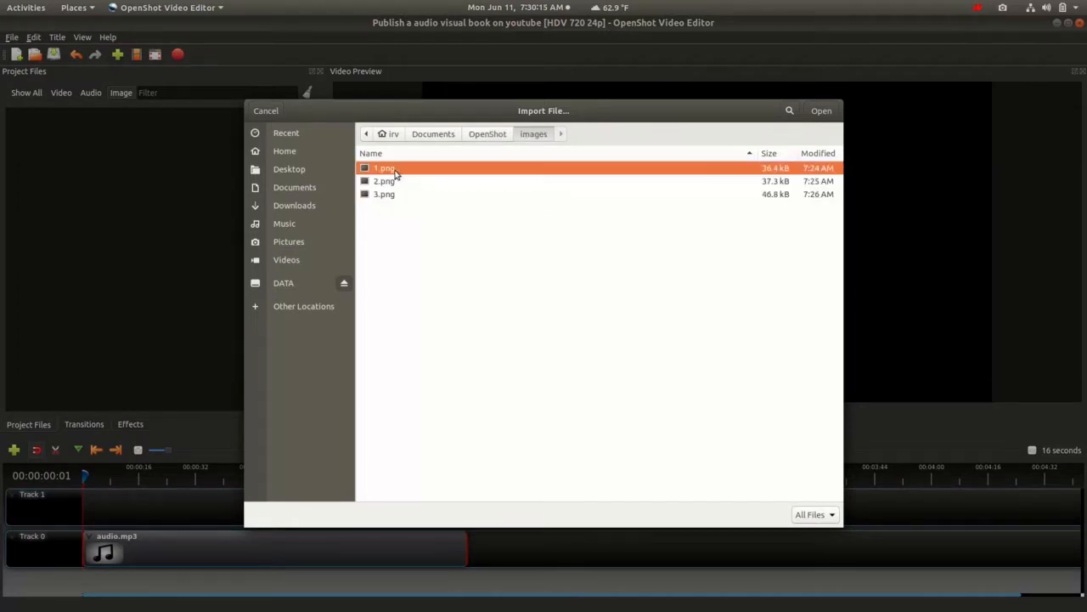
left_click(391, 194, "shift")
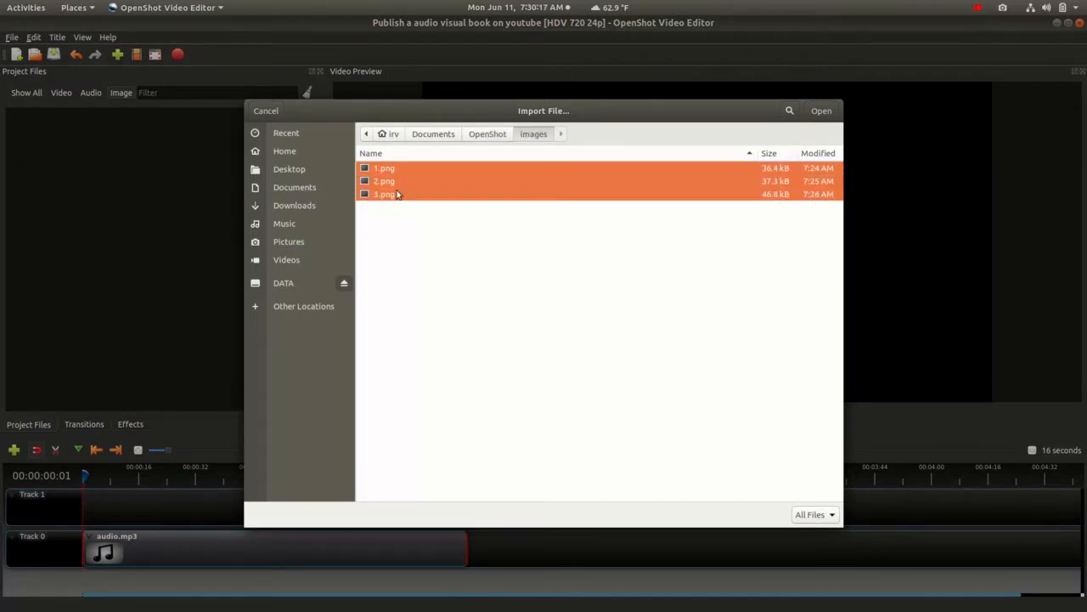
left_click(821, 111)
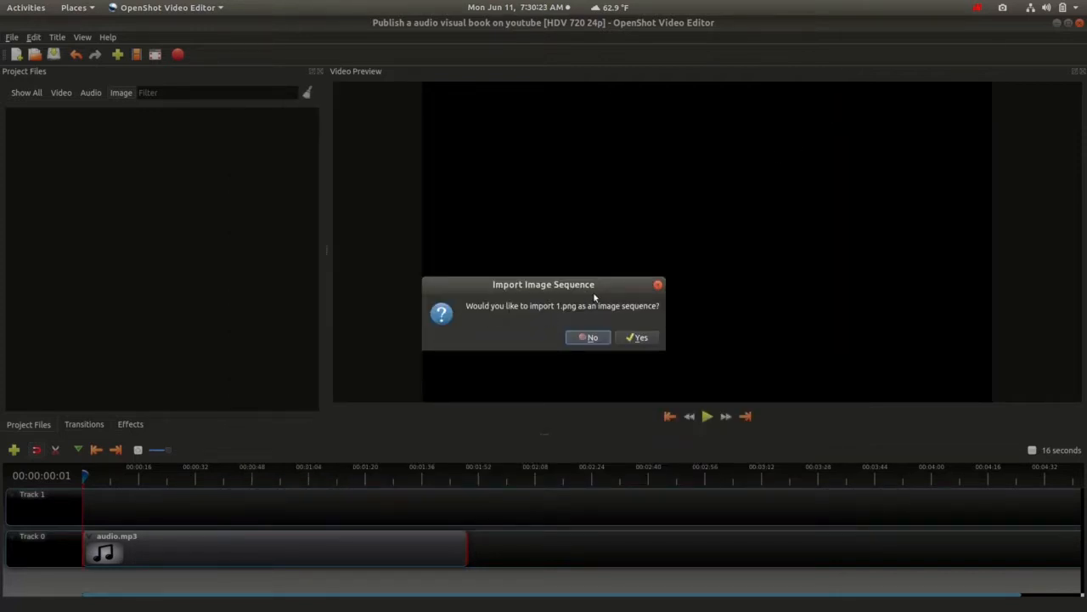
left_click(591, 337)
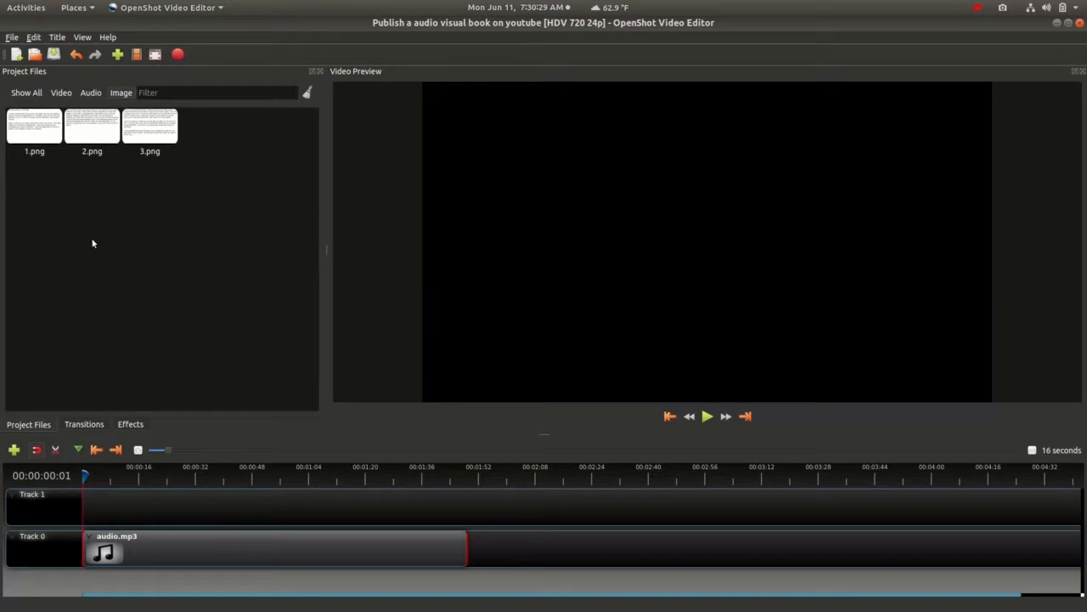
- Set the default image length to 70 seconds in the preferences
left_click(34, 38)
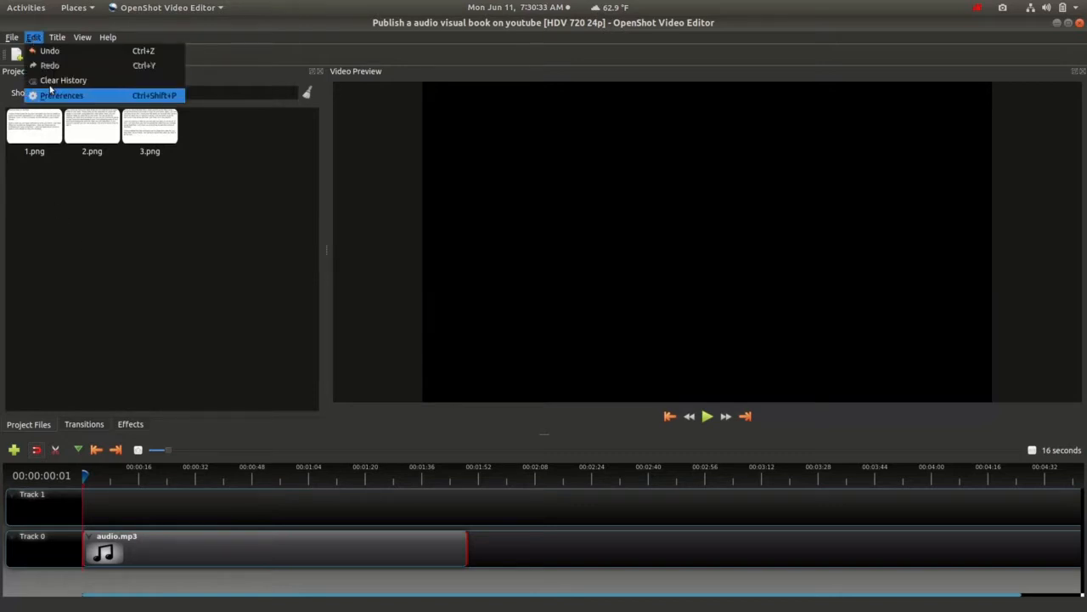
left_click(56, 95)
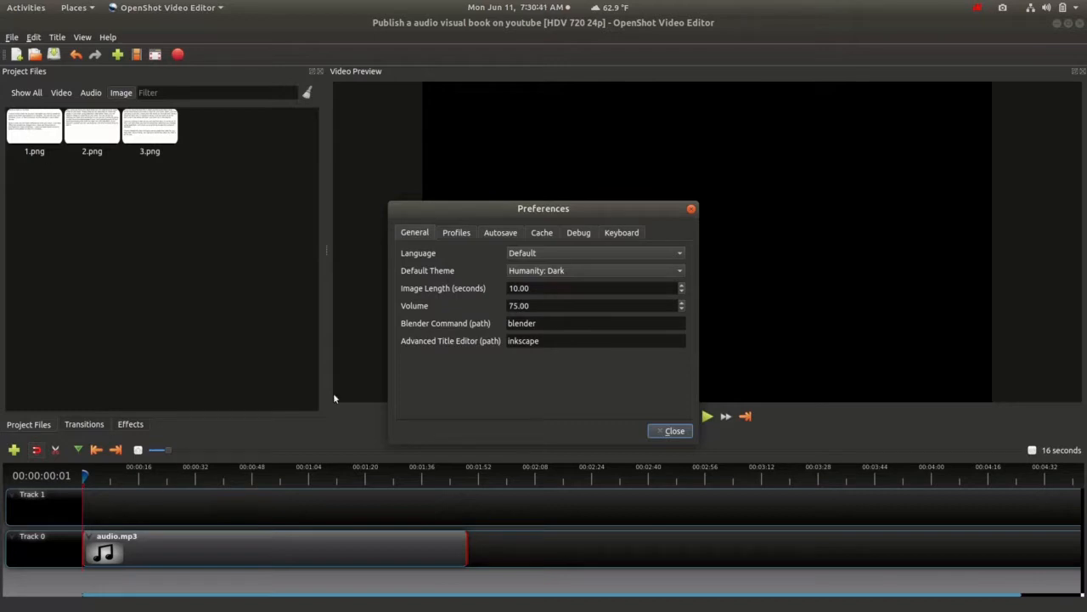
left_click(513, 287)
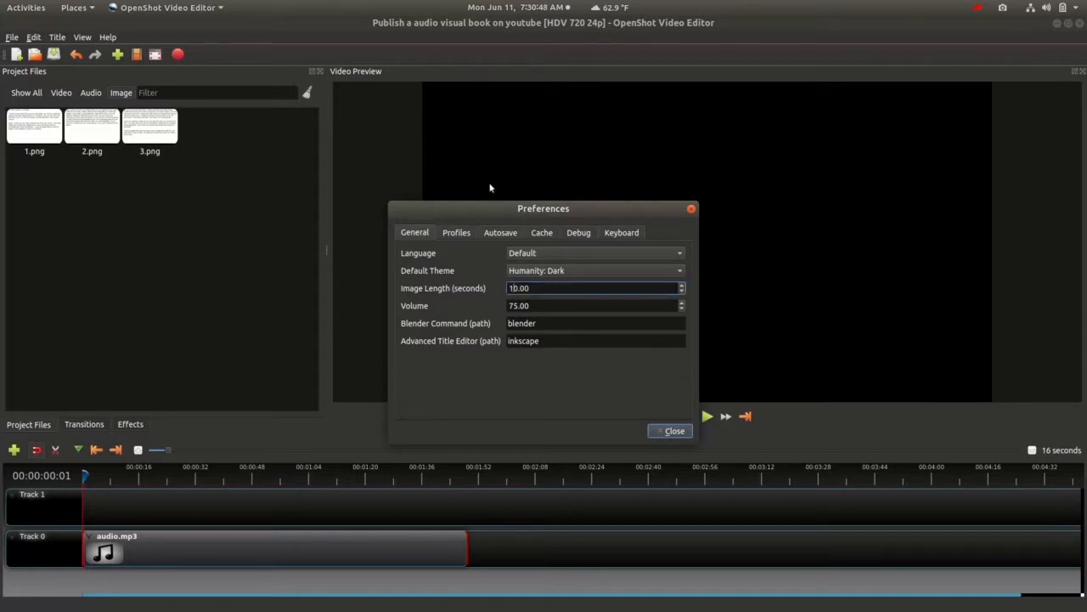
key("BackSpace")
type("7")
left_click(674, 428)
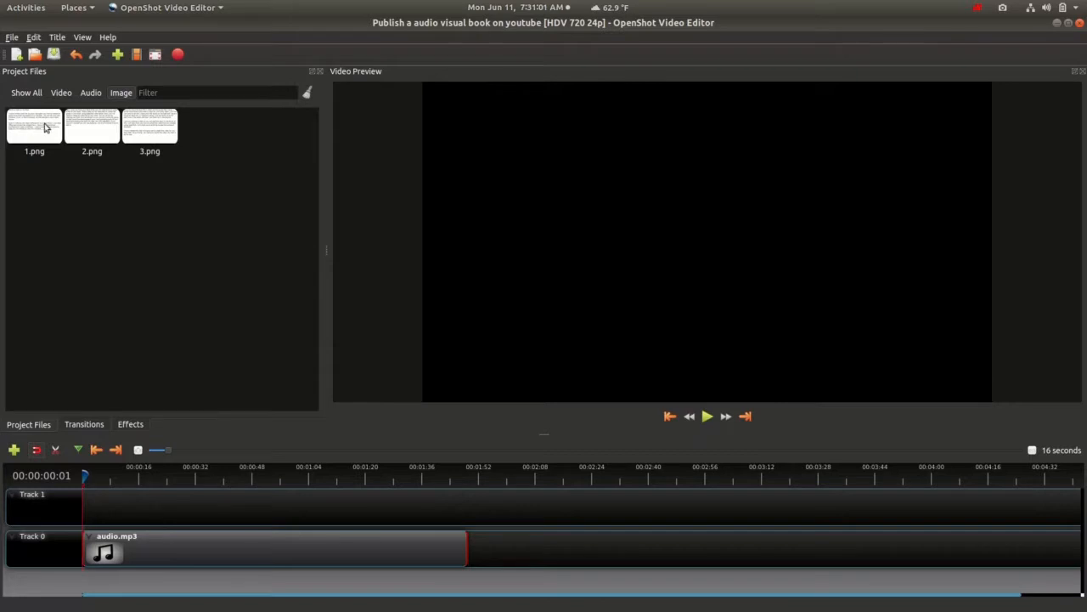
- Place 1.png at the start of Track 1, play through its narration, and trim the clip's end to the playhead at about 31 seconds
left_click_drag(43, 127, 83, 499)
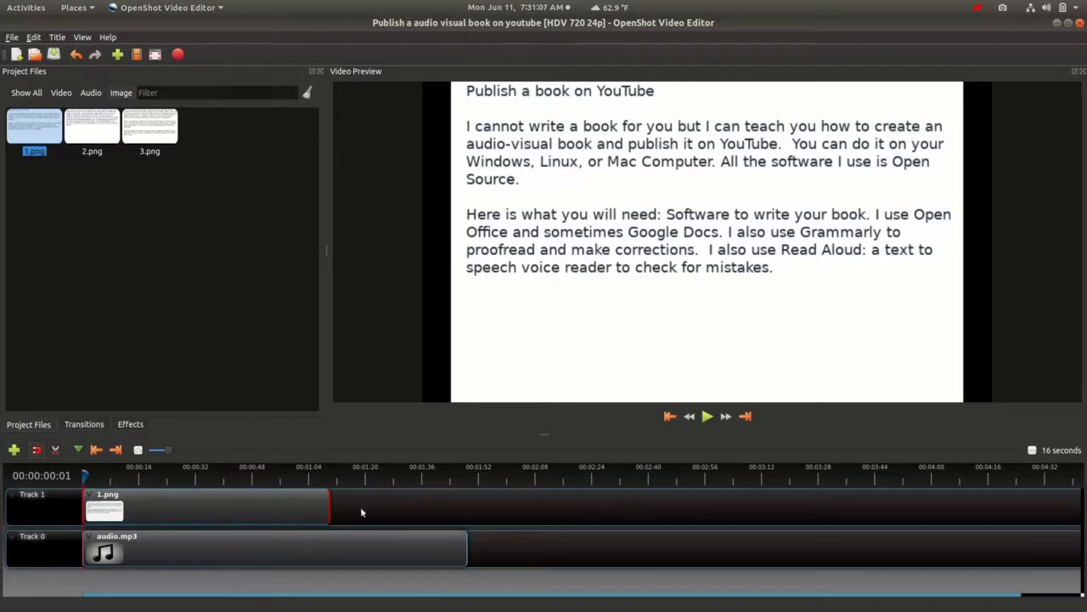
left_click(707, 417)
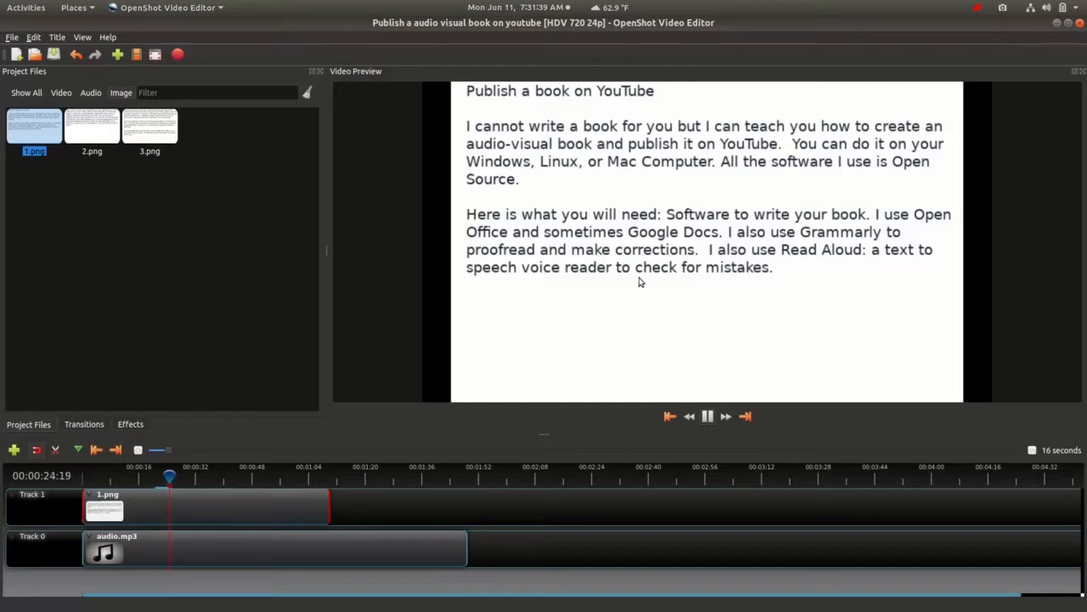
left_click(709, 416)
left_click_drag(329, 506, 197, 512)
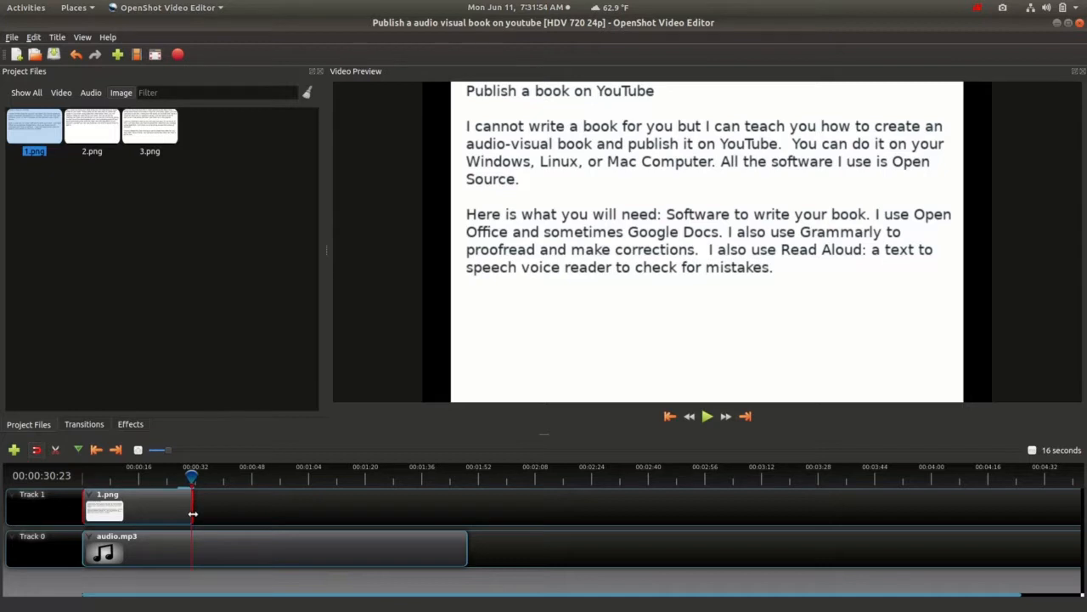
- Place 2.png directly after 1.png on Track 1, play through its narration, and trim its end to the playhead at about 1:05
left_click_drag(100, 126, 195, 503)
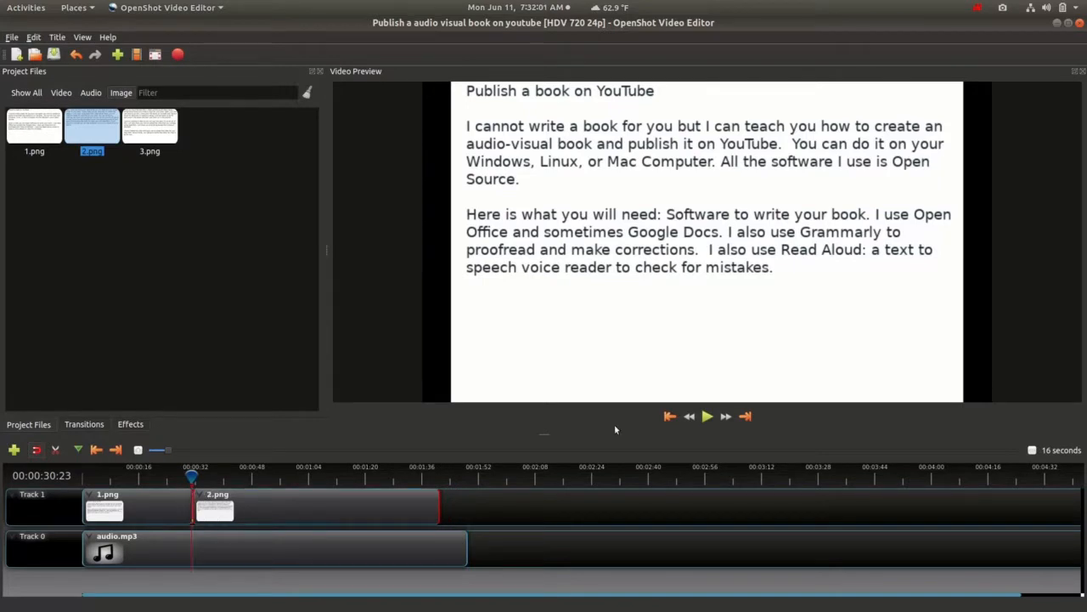
left_click(708, 416)
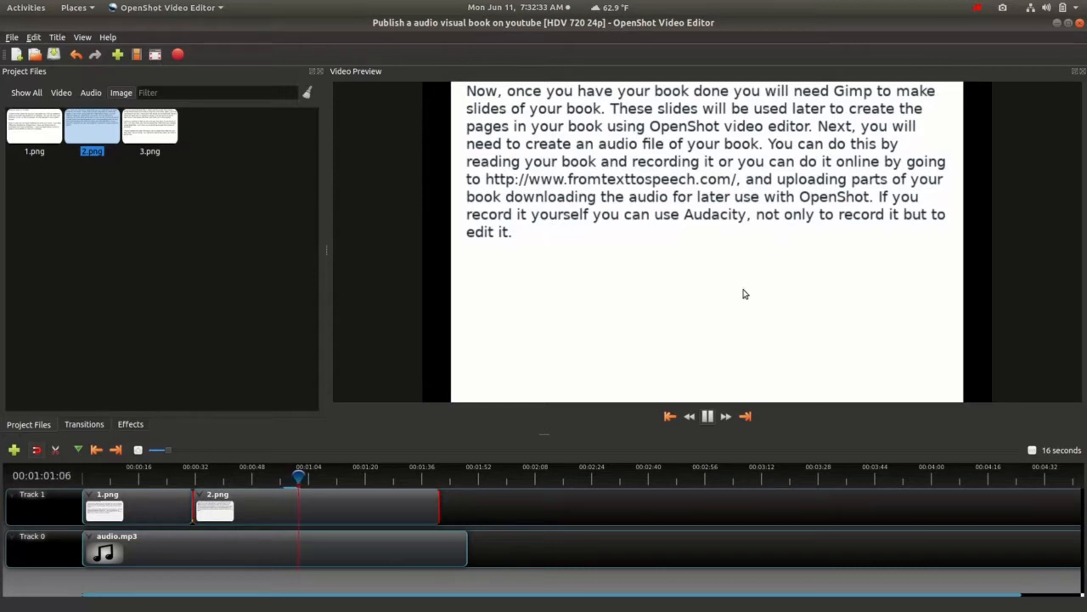
left_click(710, 416)
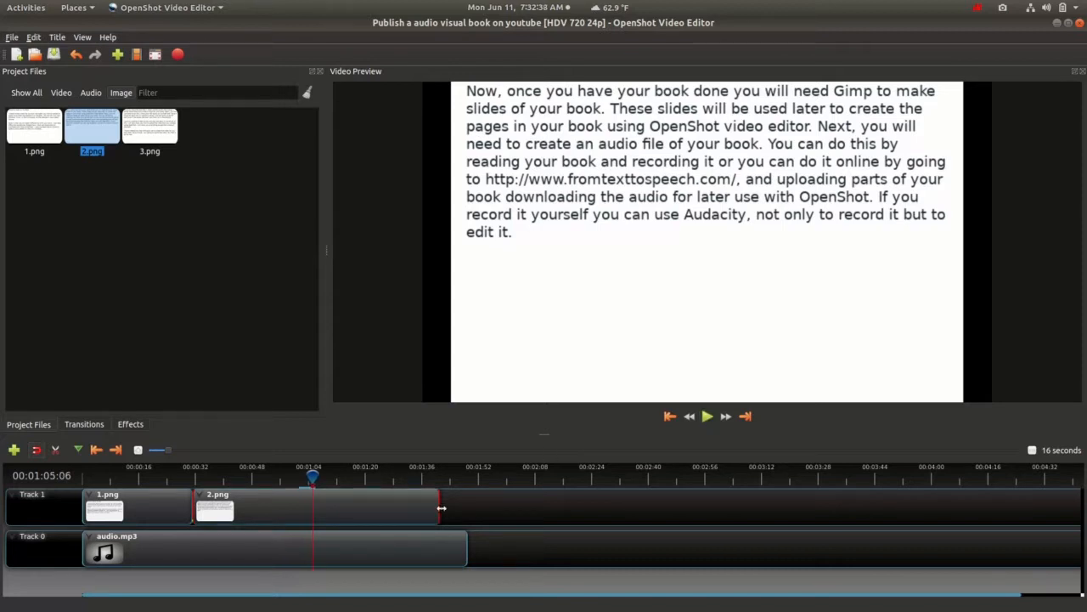
left_click_drag(435, 508, 314, 515)
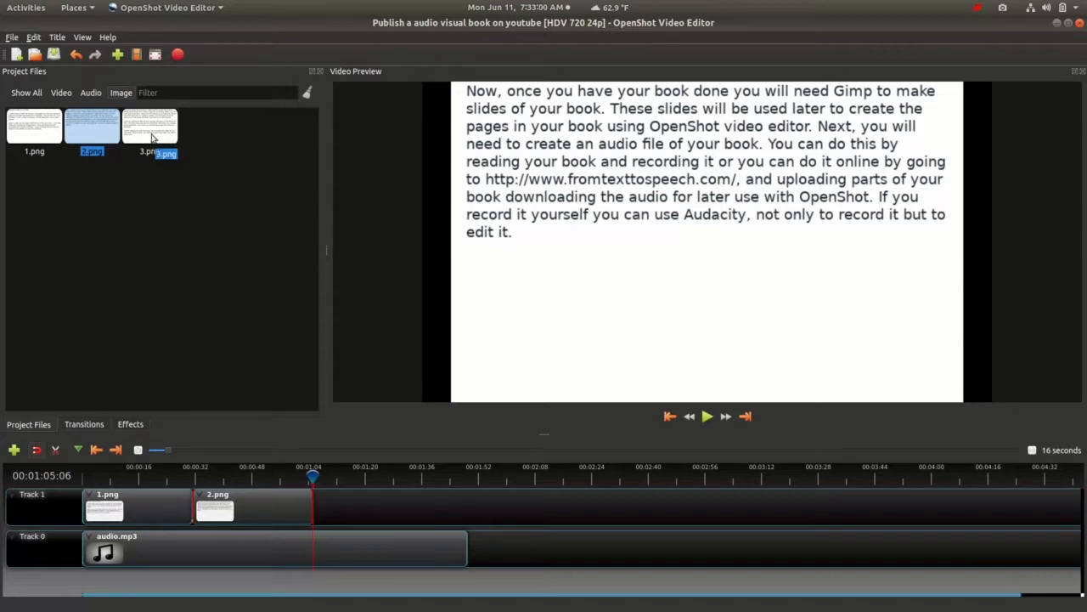
- Set the default image length to 10 seconds in the preferences
mouse_move(152, 129)
left_mouse_down()
mouse_move(305, 357)
mouse_move(340, 466)
mouse_move(326, 496)
mouse_move(153, 140)
left_mouse_up()
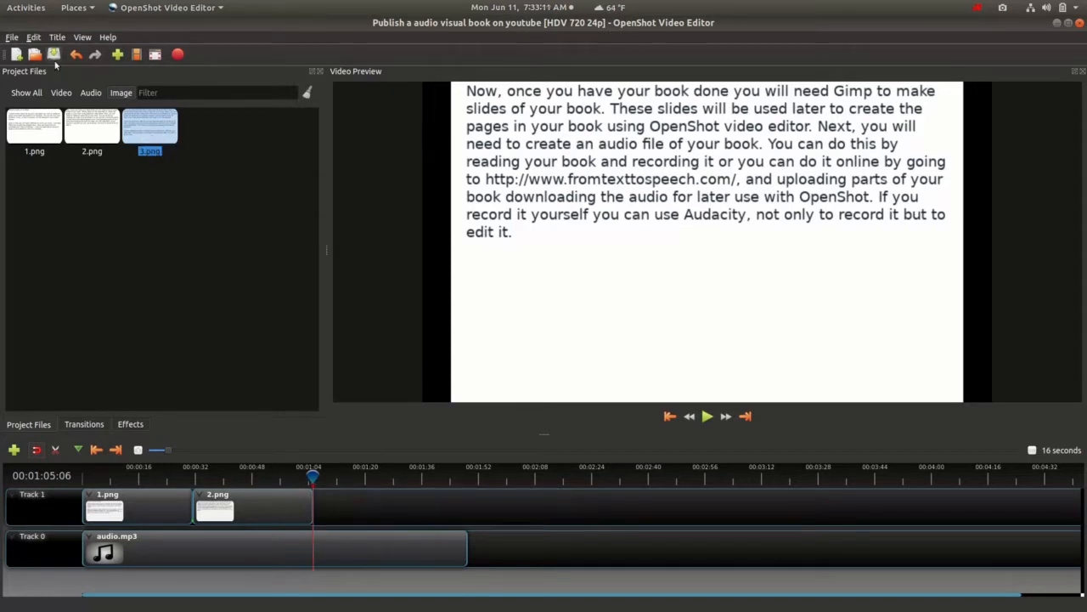
left_click(38, 38)
left_click(51, 92)
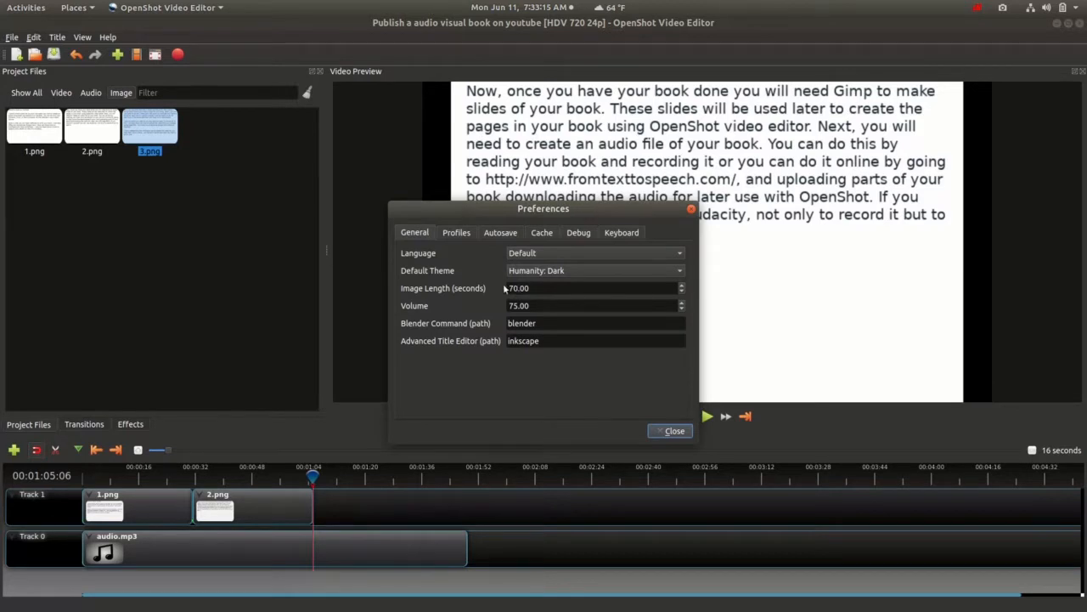
left_click(513, 288)
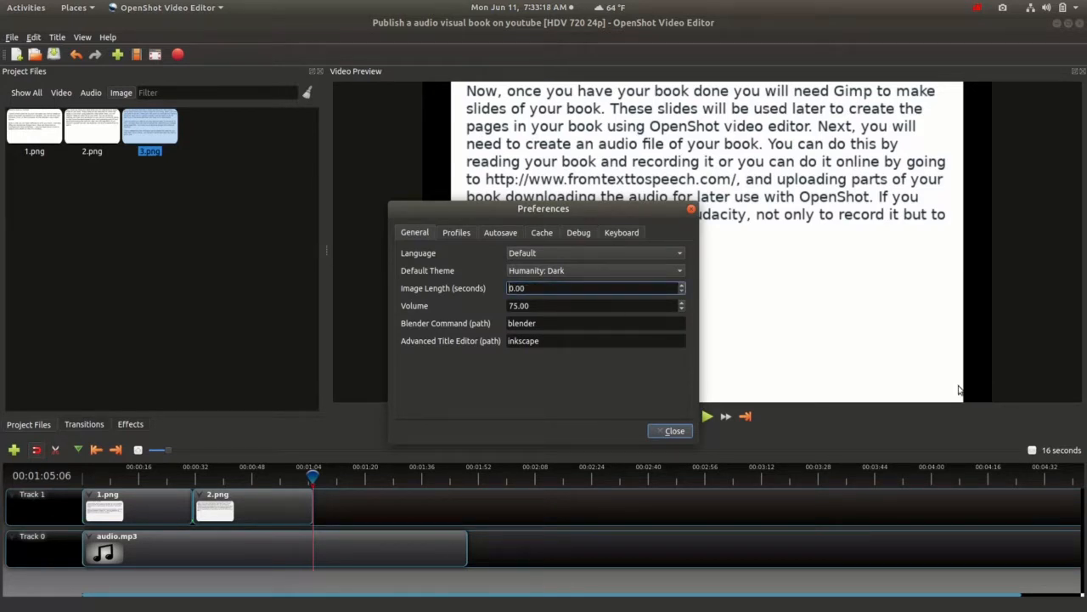
type("1")
key("Escape")
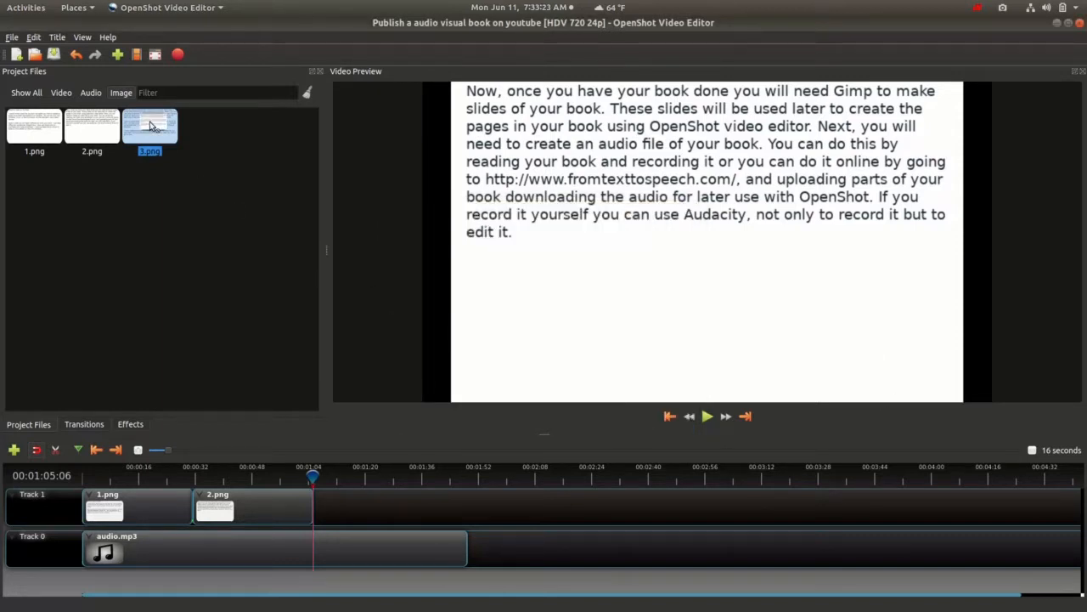
- Place 3.png directly after 2.png on Track 1, extend it just past the end of audio.mp3, and play the section through
left_click_drag(150, 128, 475, 514)
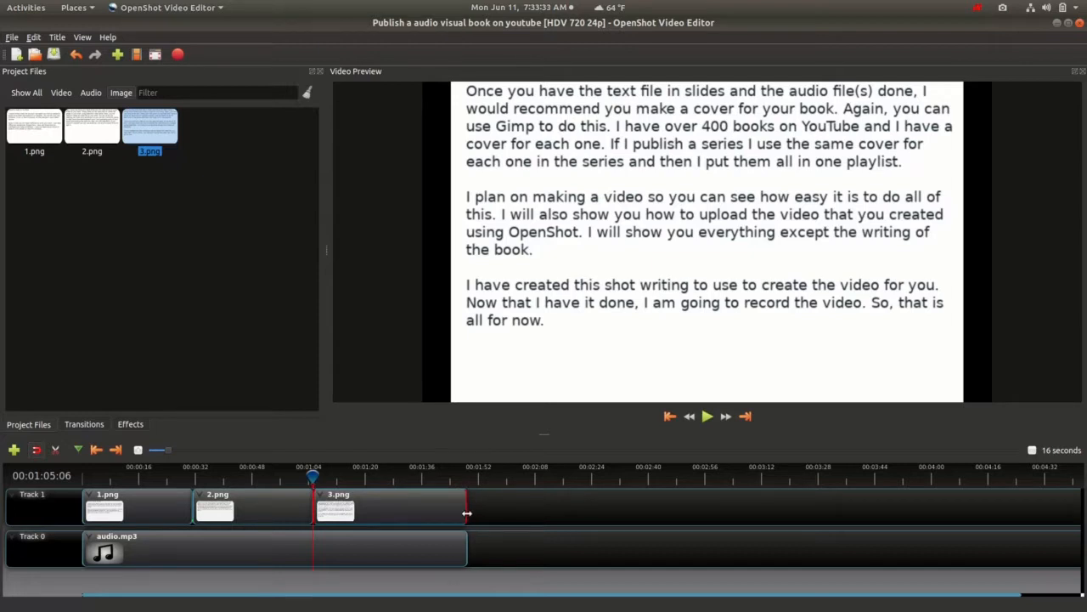
left_click_drag(468, 513, 470, 515)
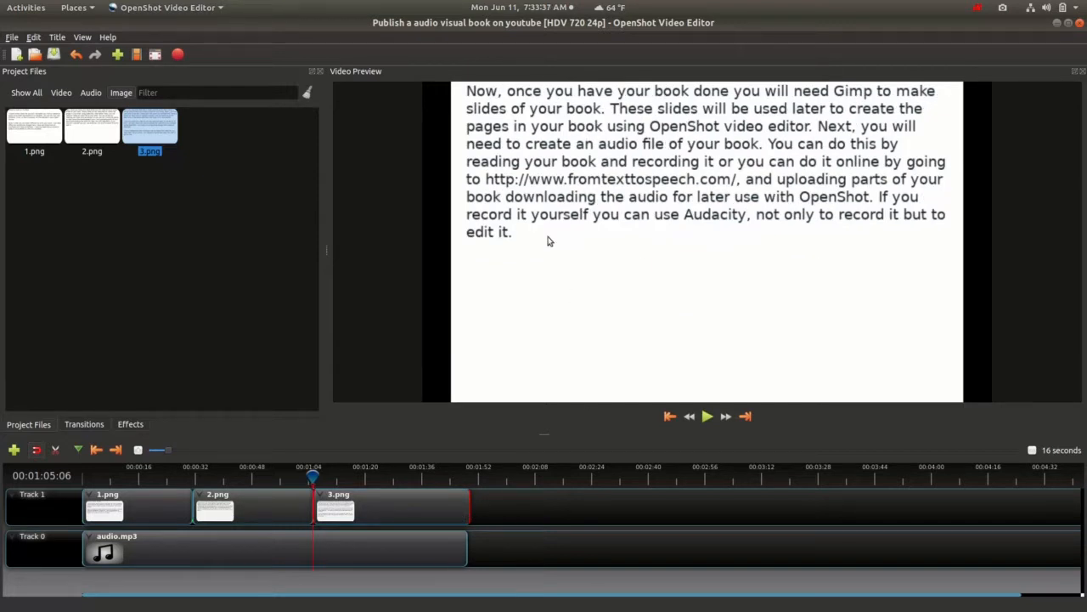
left_click(708, 416)
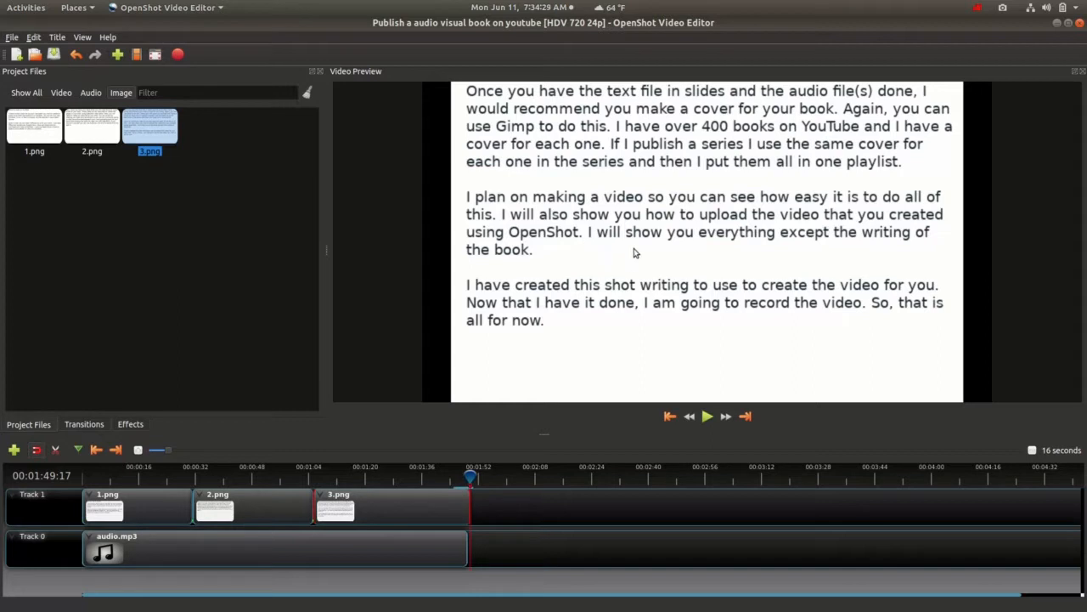
- Restore the window to its smaller size and review the video export settings and available profiles, closing them without exporting
left_click(1069, 25)
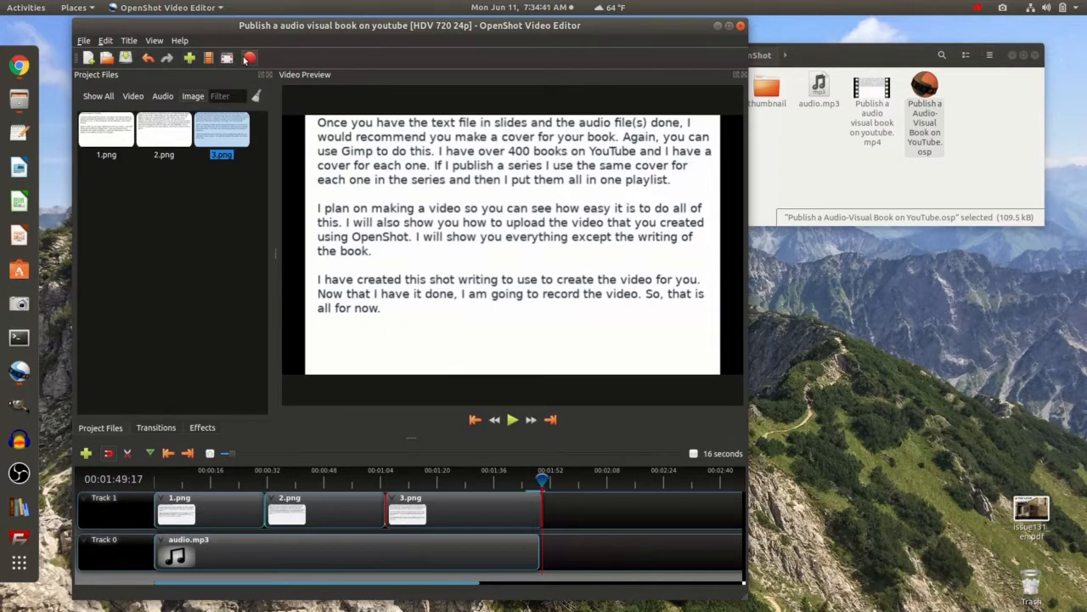
left_click(84, 40)
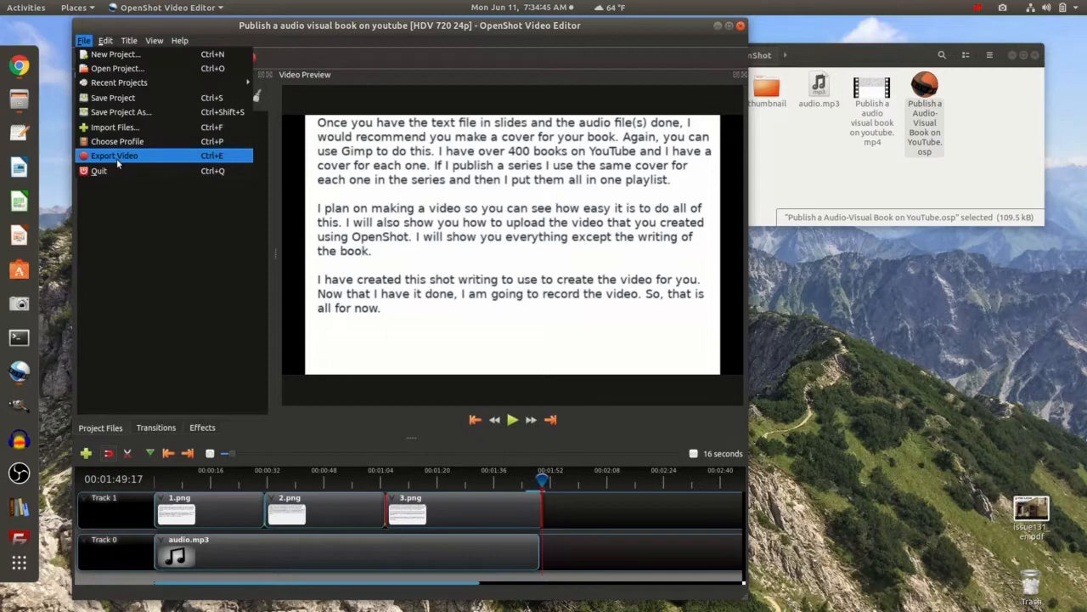
left_click(206, 21)
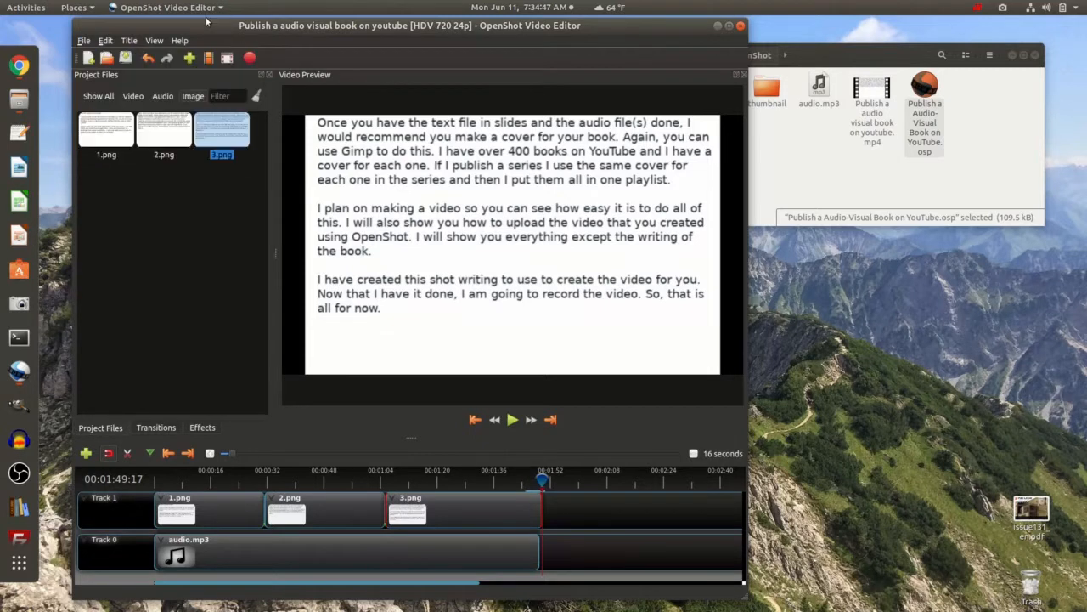
left_click(251, 58)
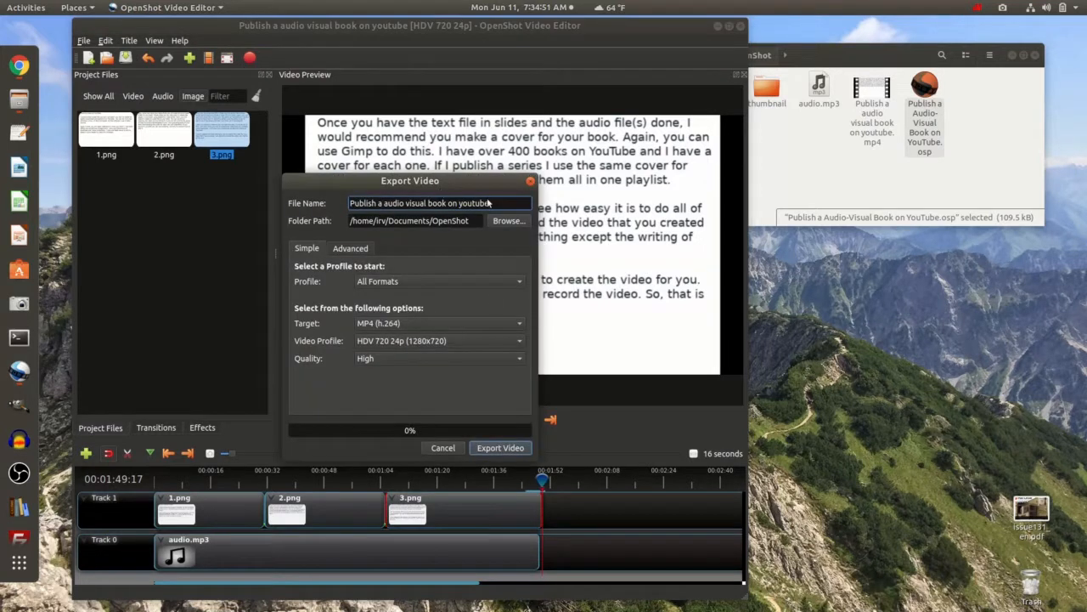
left_click(521, 282)
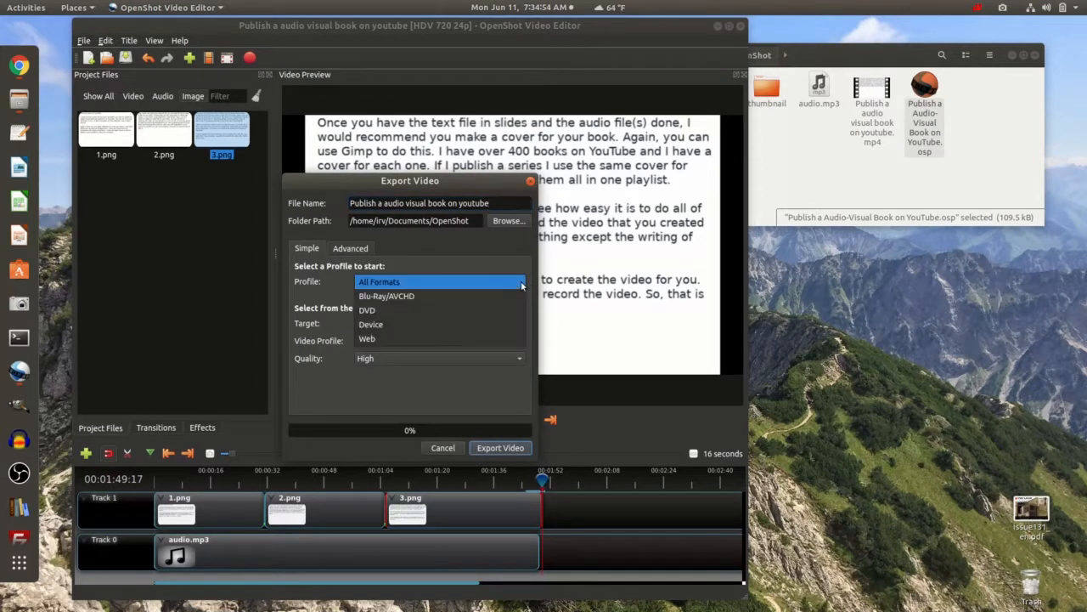
left_click(520, 282)
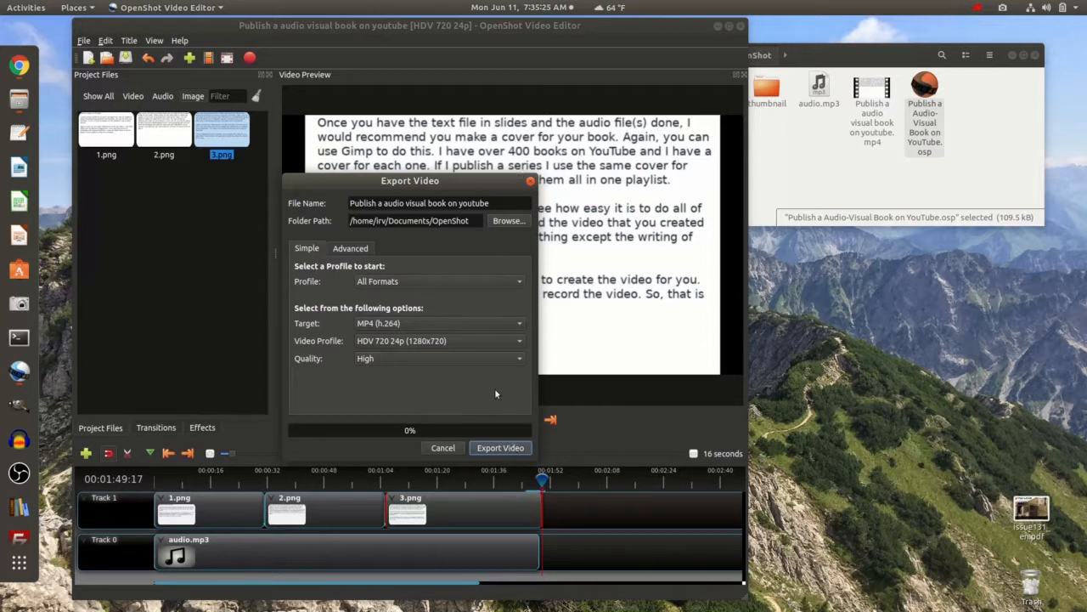
left_click(530, 182)
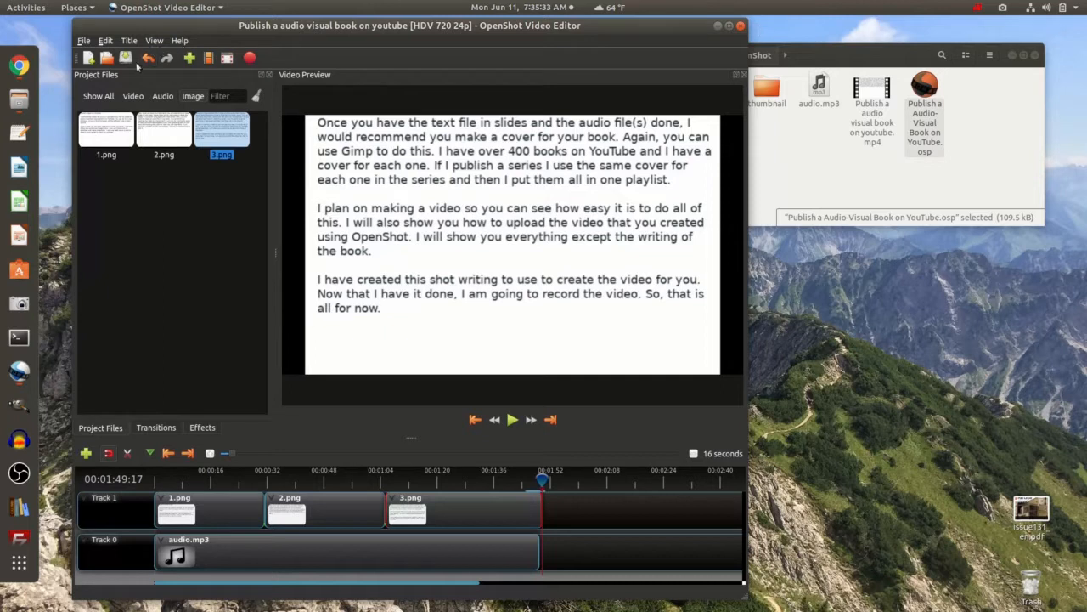
- Close the OpenShot project, switch to Chrome, and open the video upload page from the YouTube channel
left_click(742, 27)
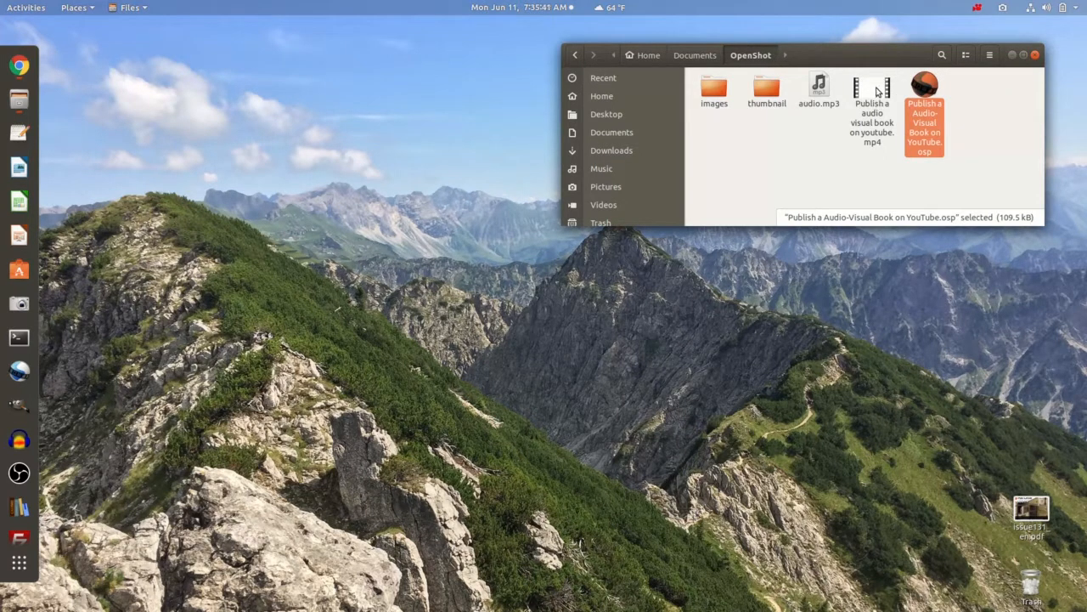
left_click_drag(888, 55, 886, 38)
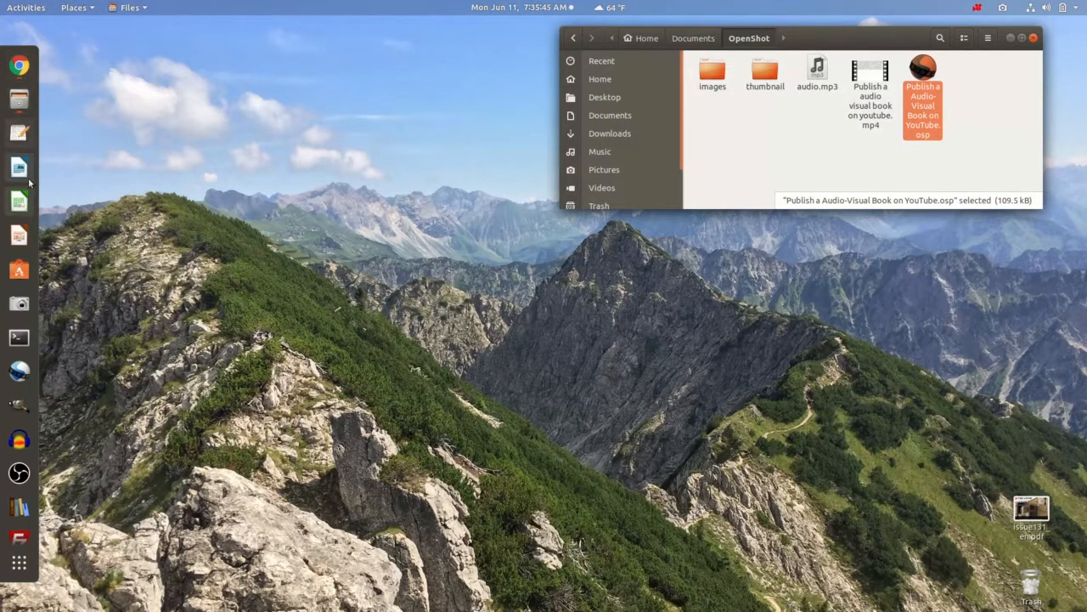
left_click(20, 65)
left_click(19, 66)
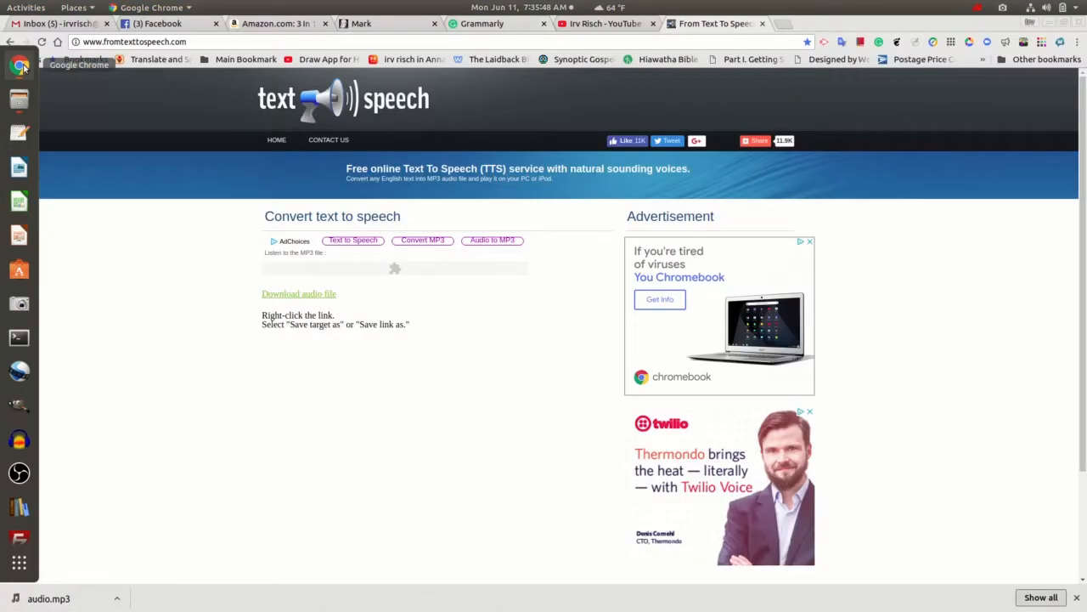
left_click(609, 25)
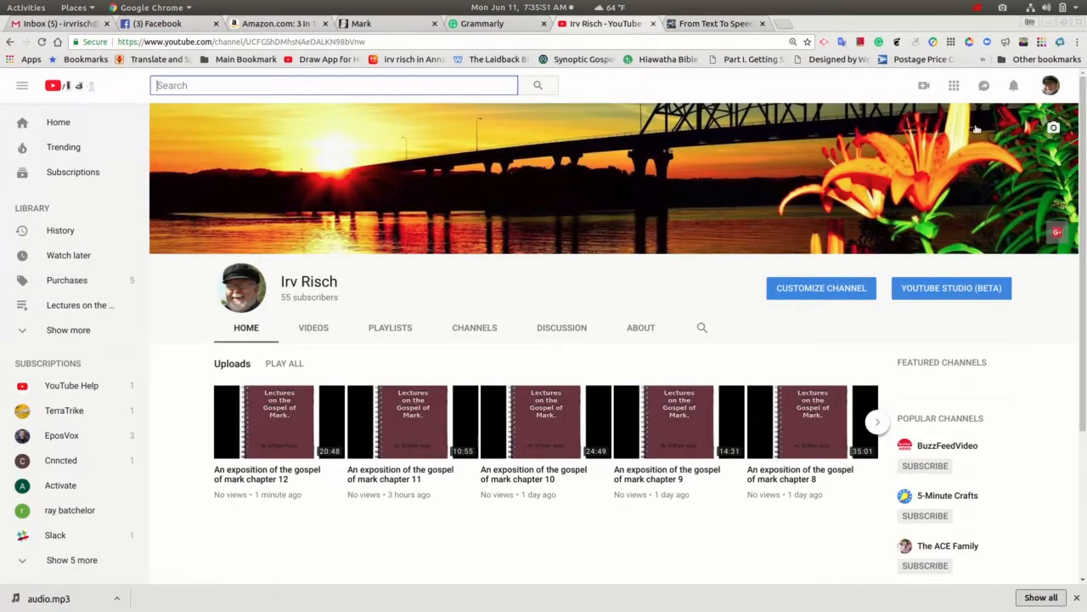
left_click(923, 86)
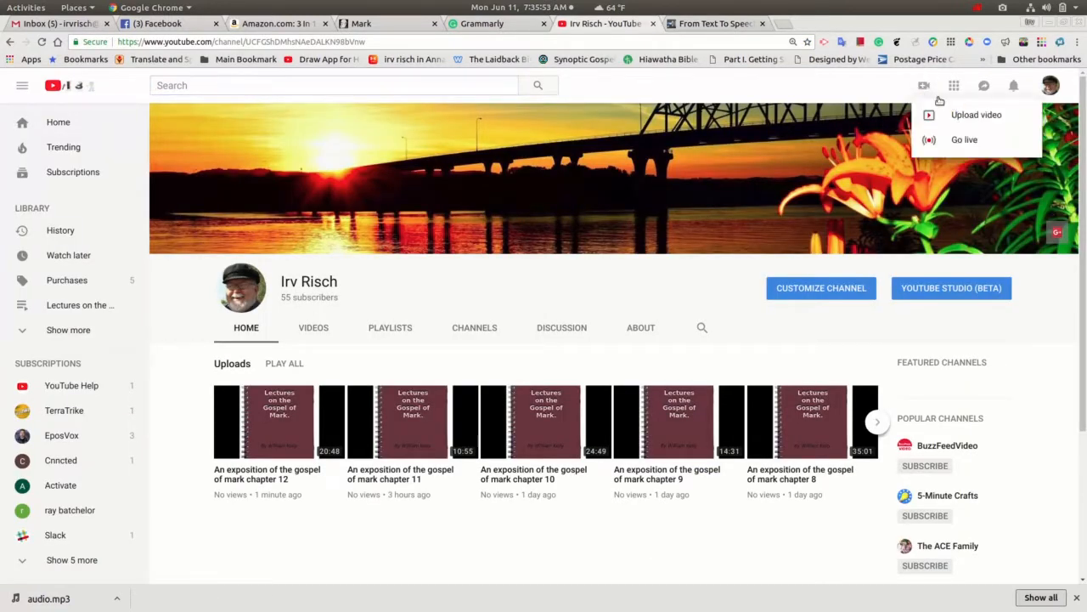
left_click(967, 115)
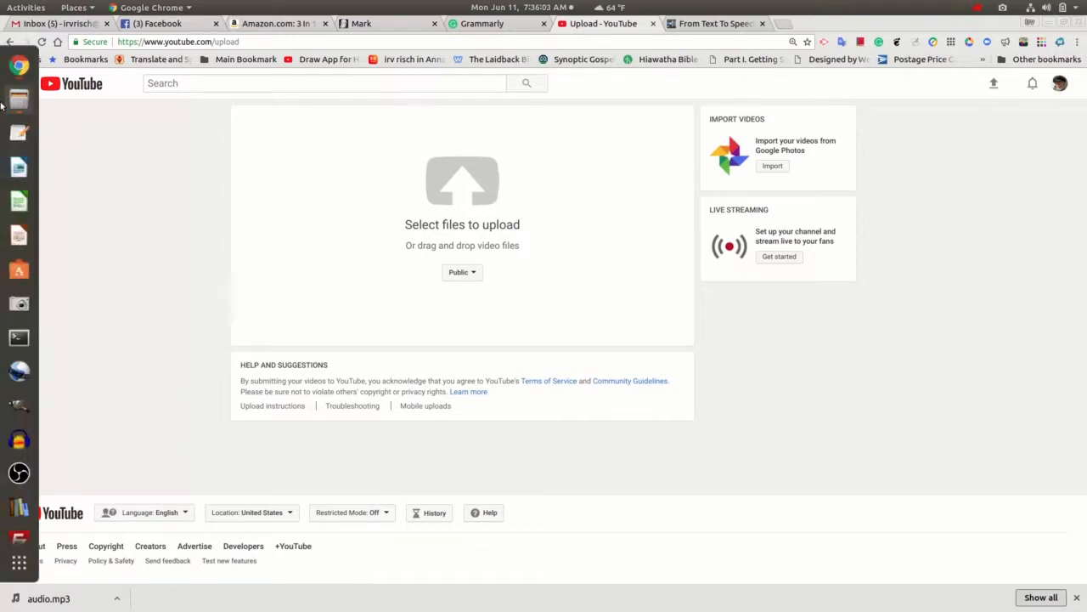
- Locate Publish a audio visual book on youtube.mp4 in the OpenShot folder over the upload page, and close the folder window
left_click(19, 100)
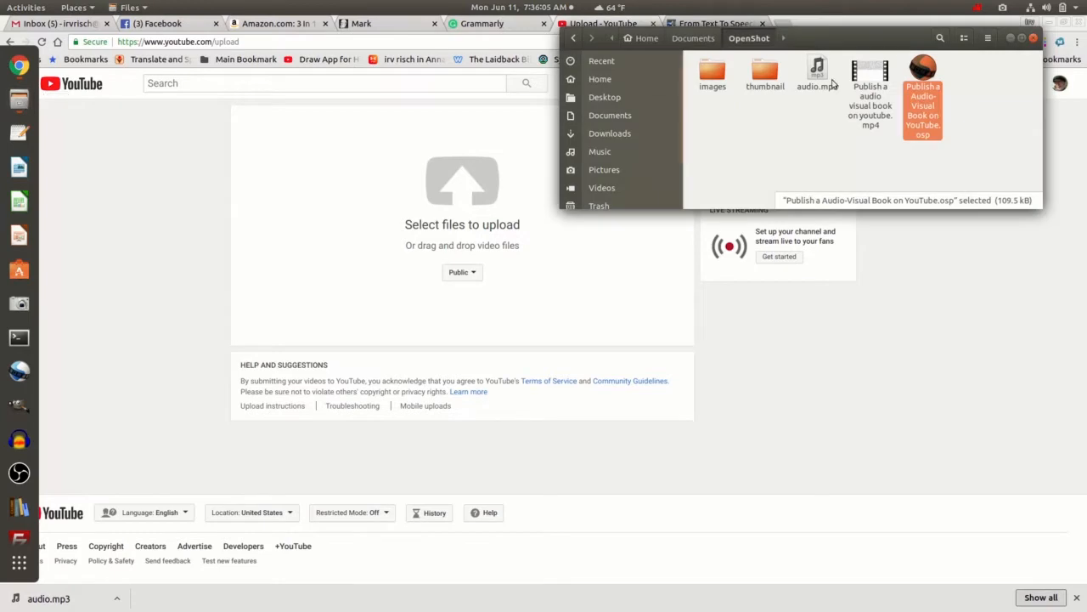
mouse_move(874, 72)
left_mouse_down()
mouse_move(855, 104)
mouse_move(868, 72)
mouse_move(504, 200)
mouse_move(451, 184)
mouse_move(825, 102)
mouse_move(876, 77)
left_mouse_up()
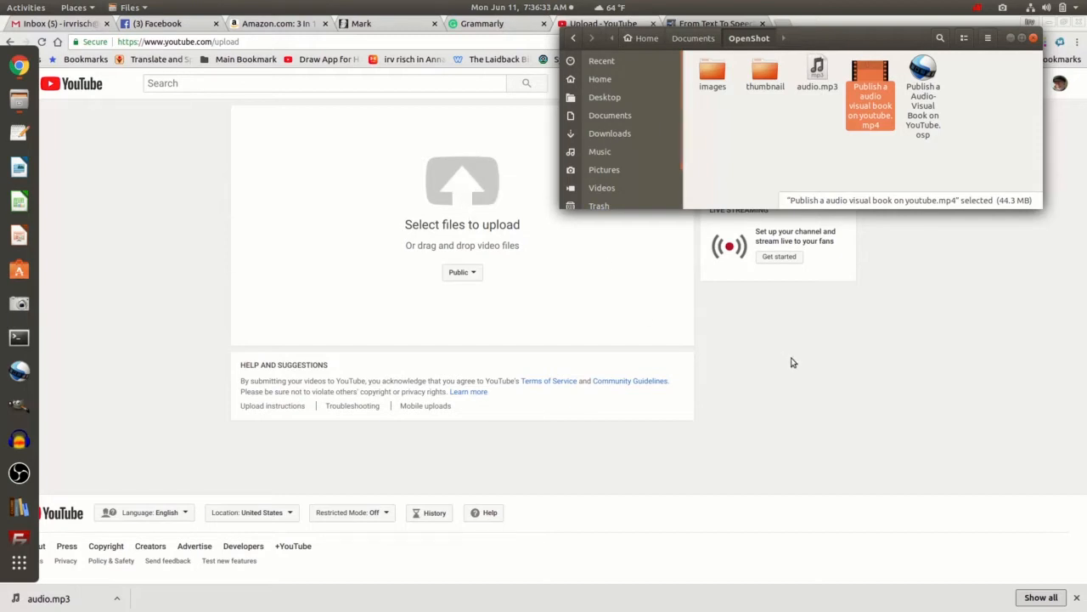
left_click(1034, 38)
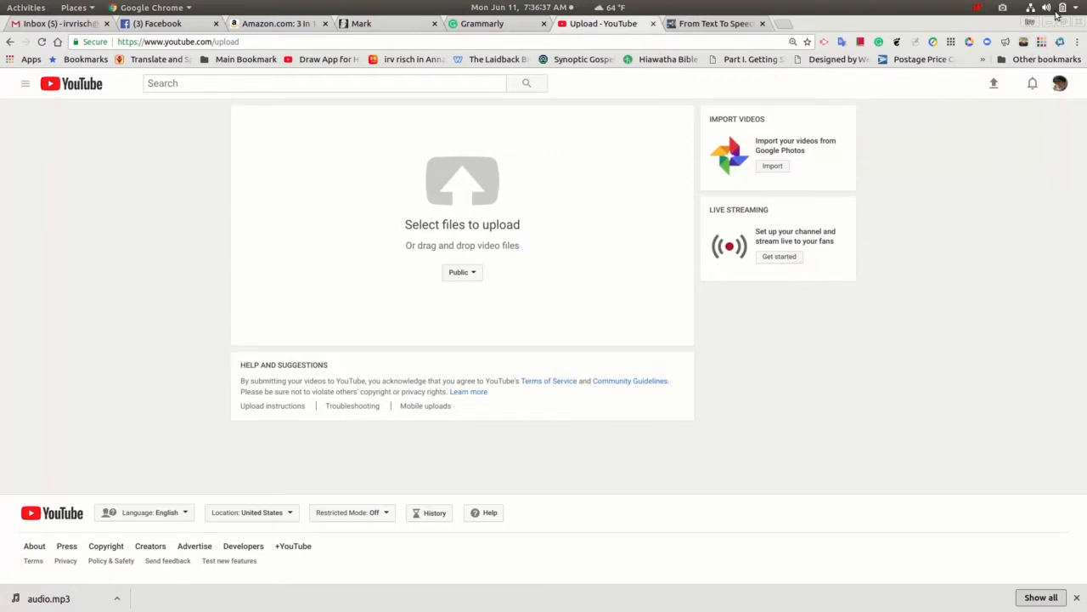
- Minimize both Chrome windows and launch the Cheese webcam application
left_click(1049, 24)
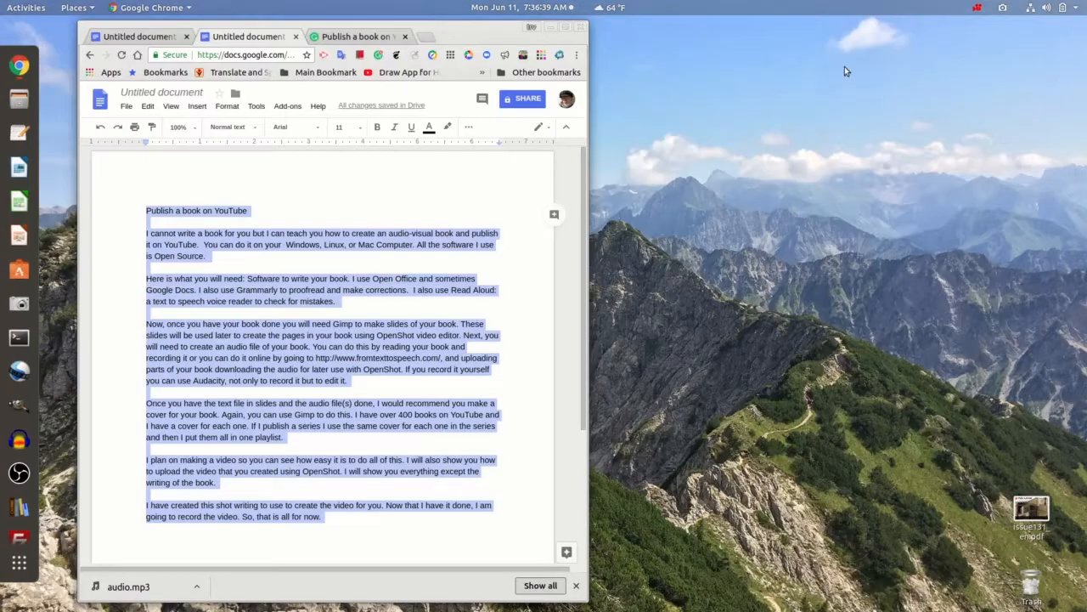
left_click(551, 28)
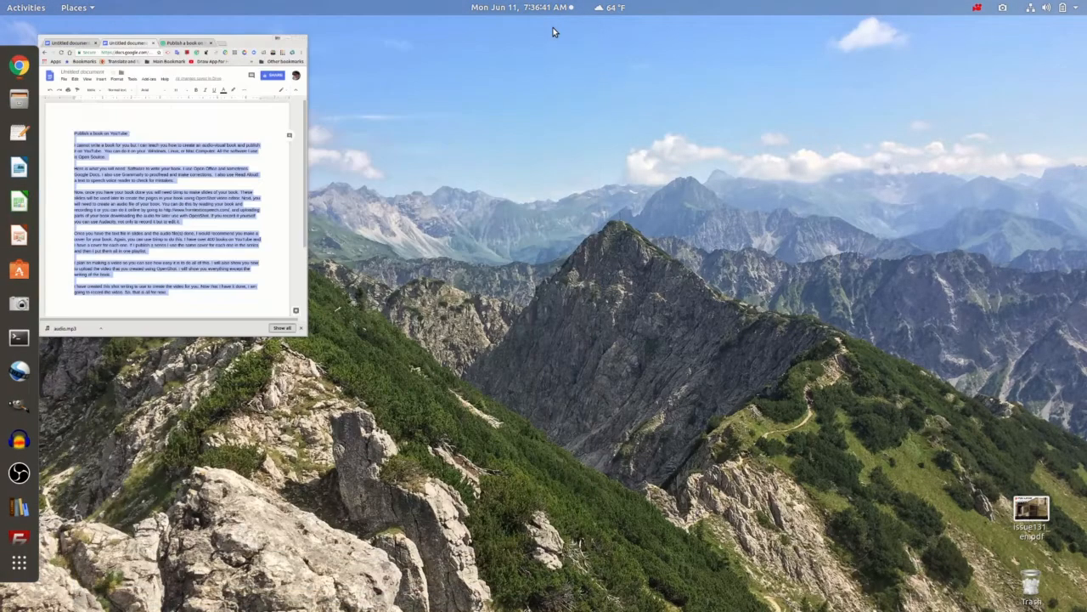
left_click(15, 564)
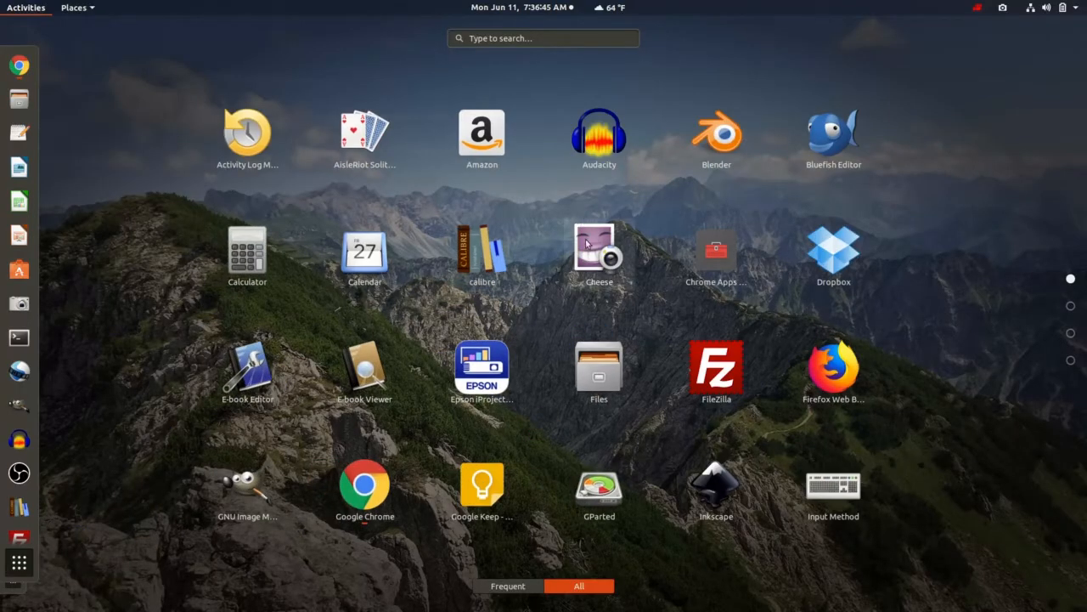
left_click(609, 257)
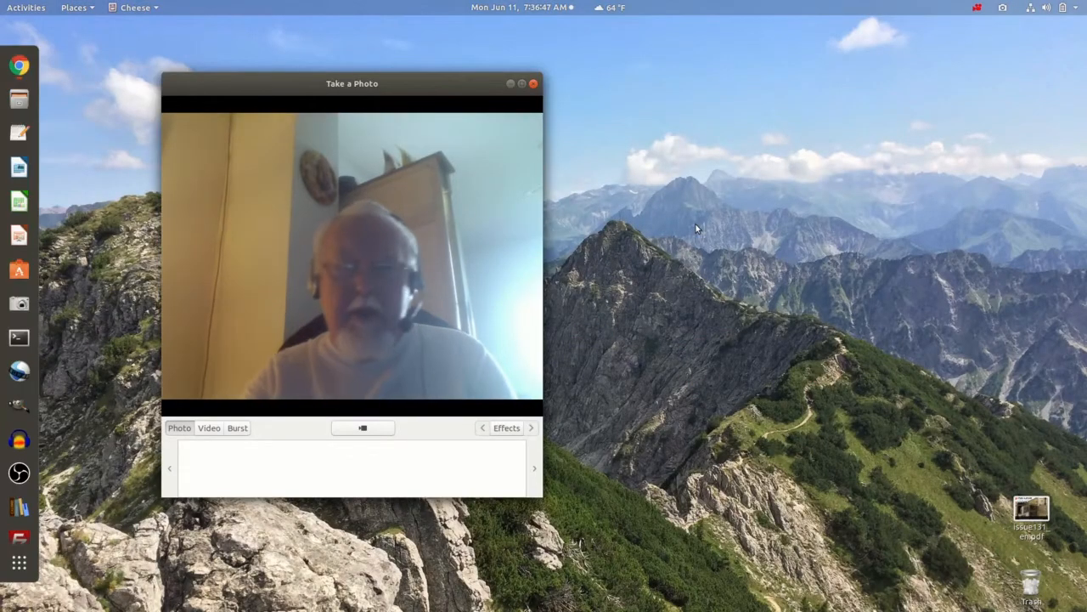